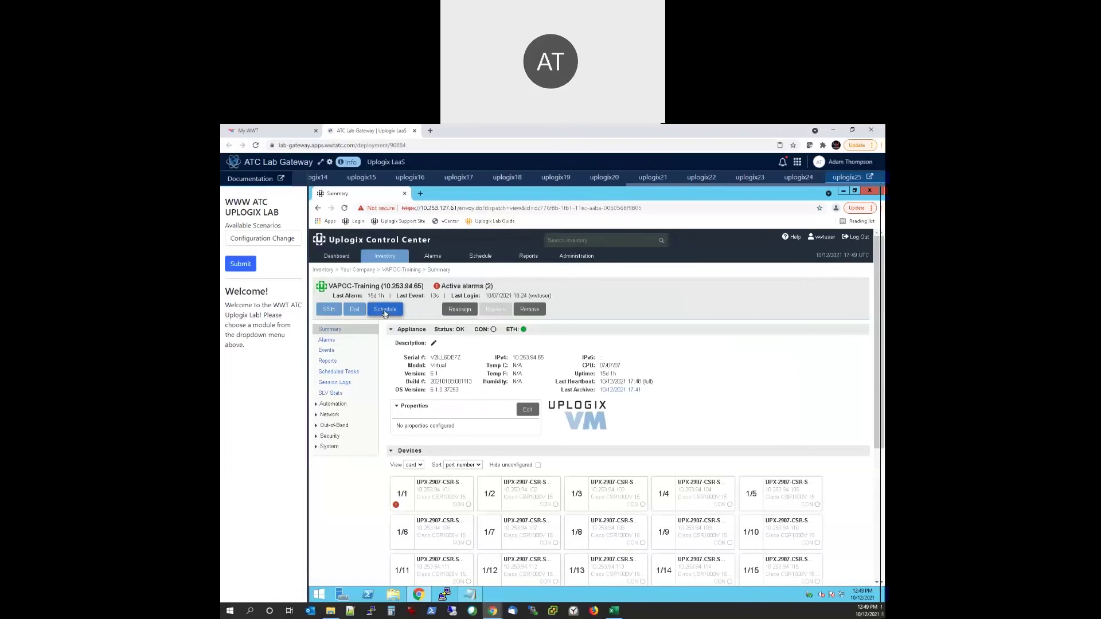
Step: Create a scheduled Outband task for the VAPOC-Training appliance with the Cycle with Heartbeat option
left_click(385, 313)
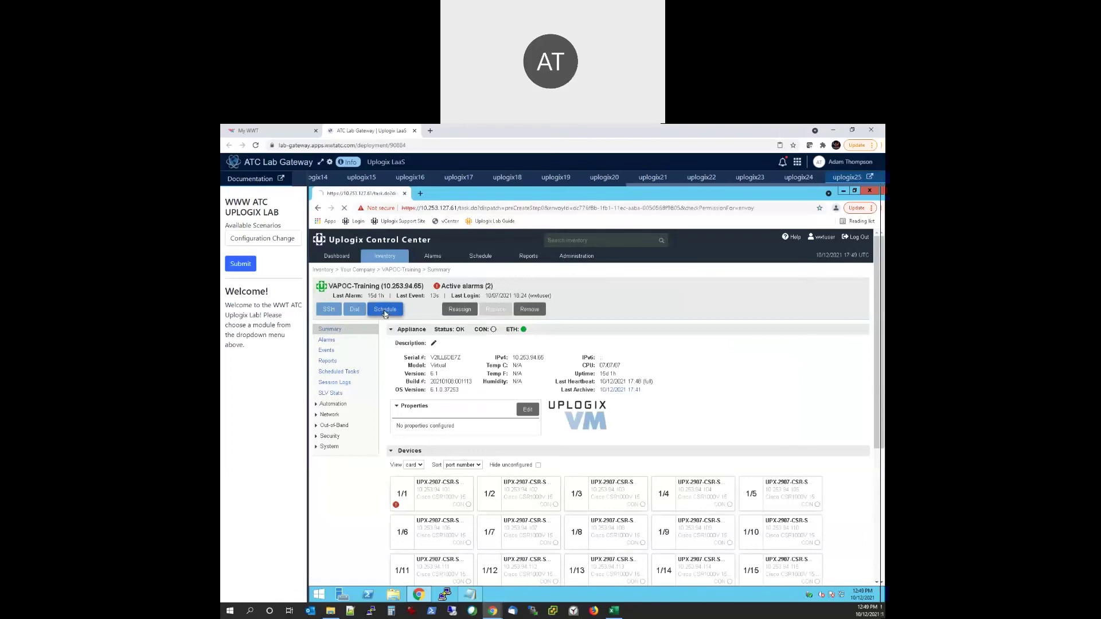
left_click(457, 367)
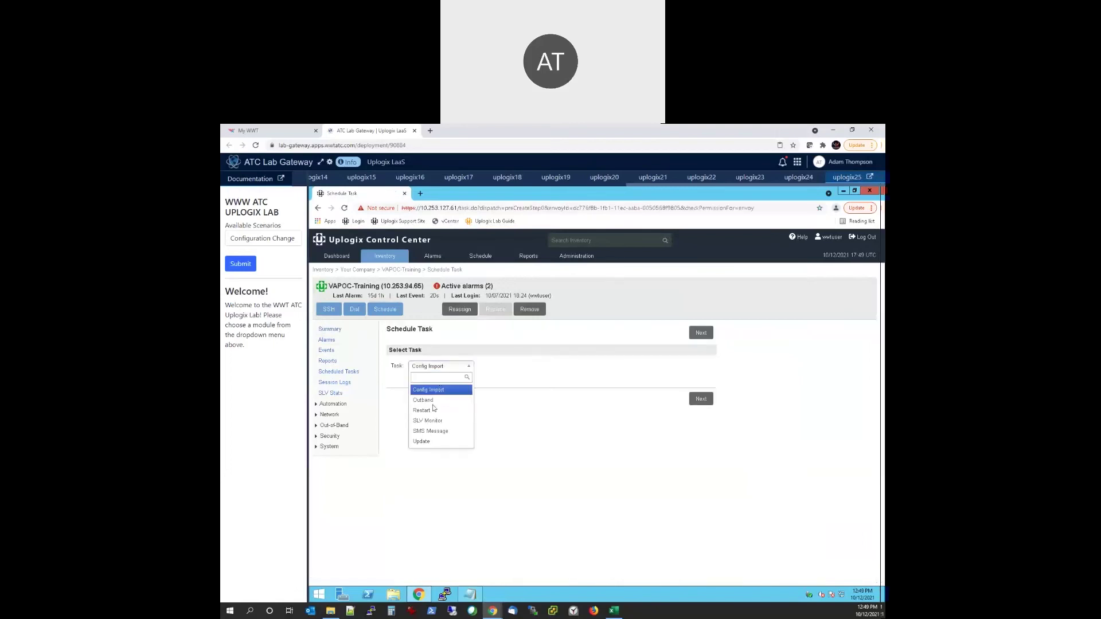
left_click(434, 401)
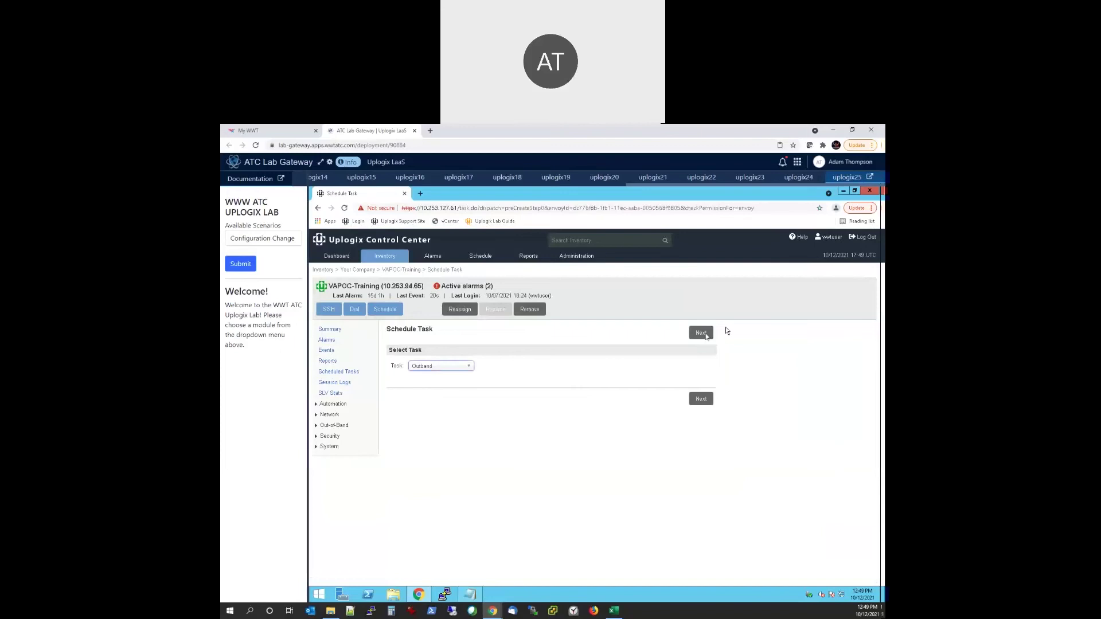
left_click(706, 332)
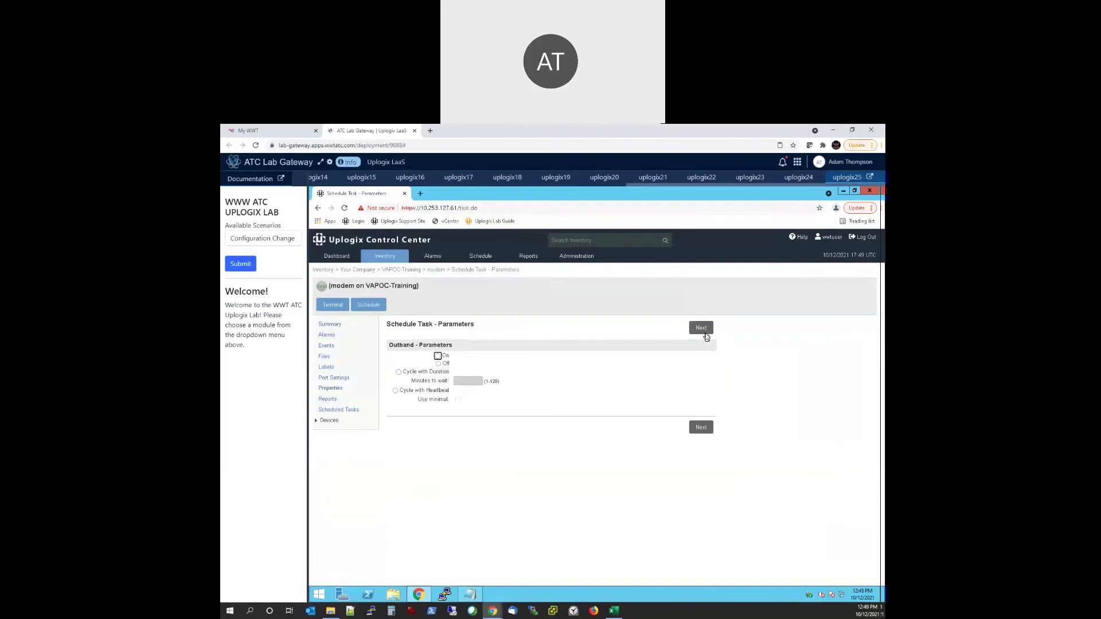
left_click(395, 392)
left_click_drag(453, 394, 399, 393)
left_click(521, 448)
left_click(702, 329)
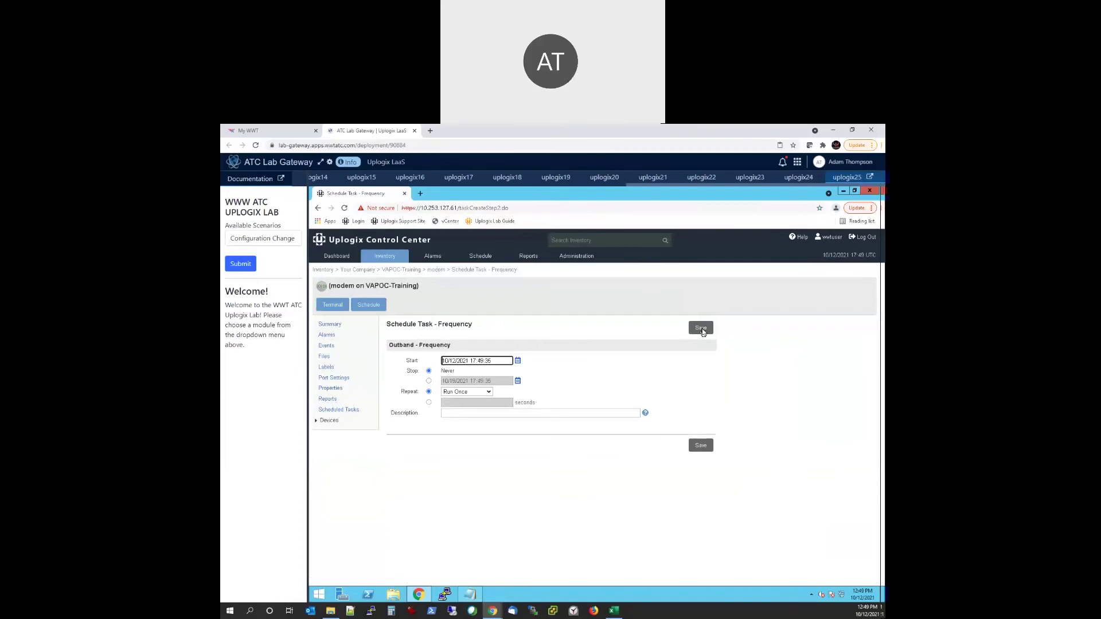
Step: Review the Outband task's start date and repeat choices, and save it to run once with no stop date
left_click(518, 361)
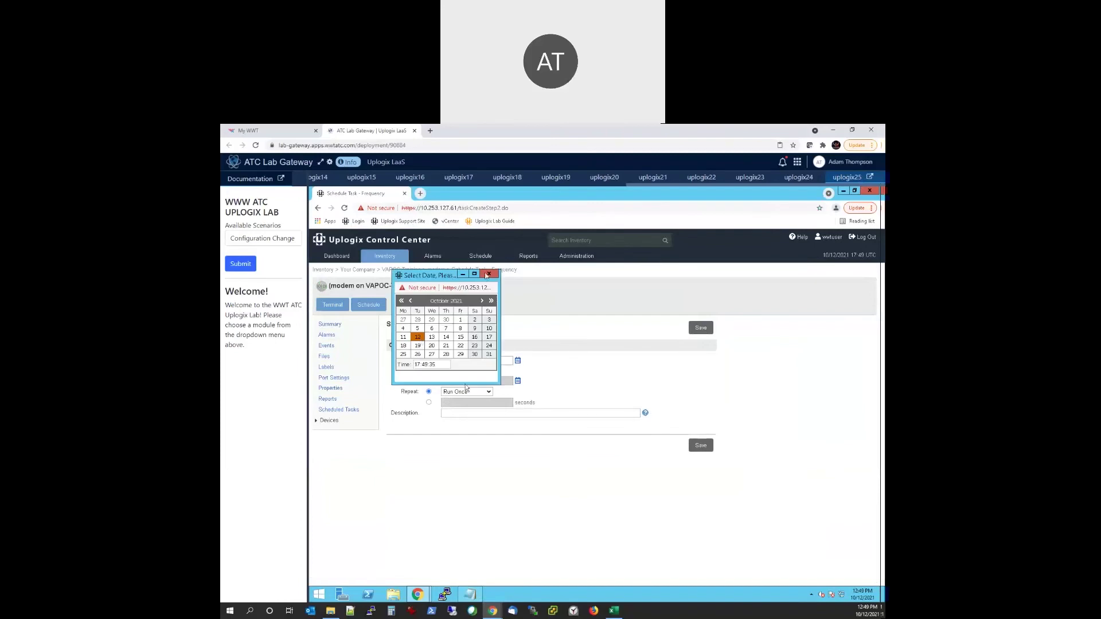
left_click(488, 275)
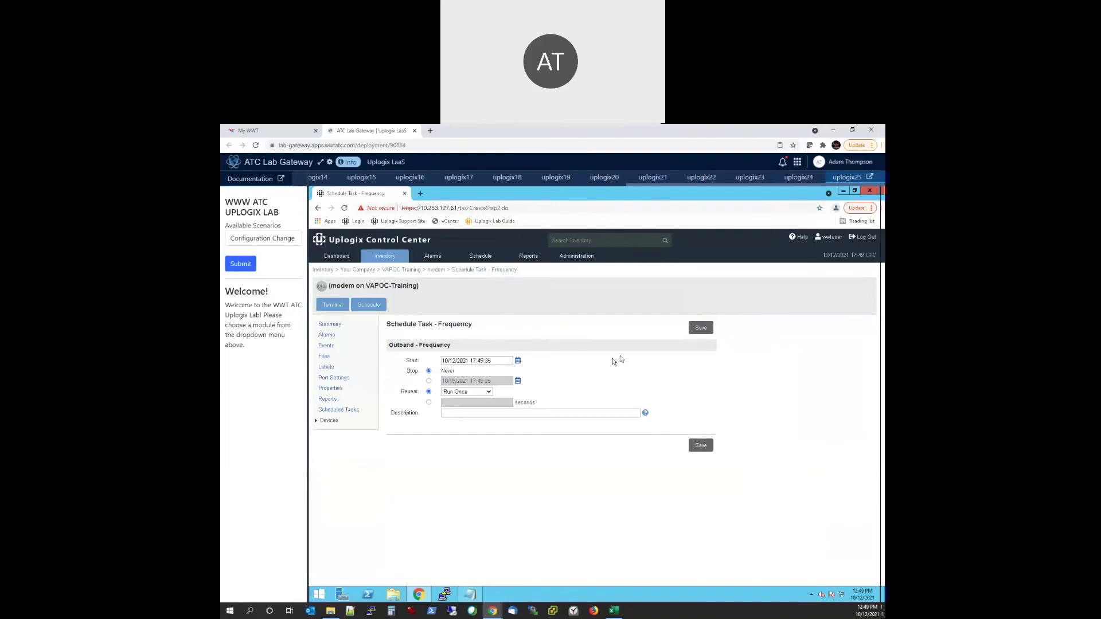
left_click(489, 393)
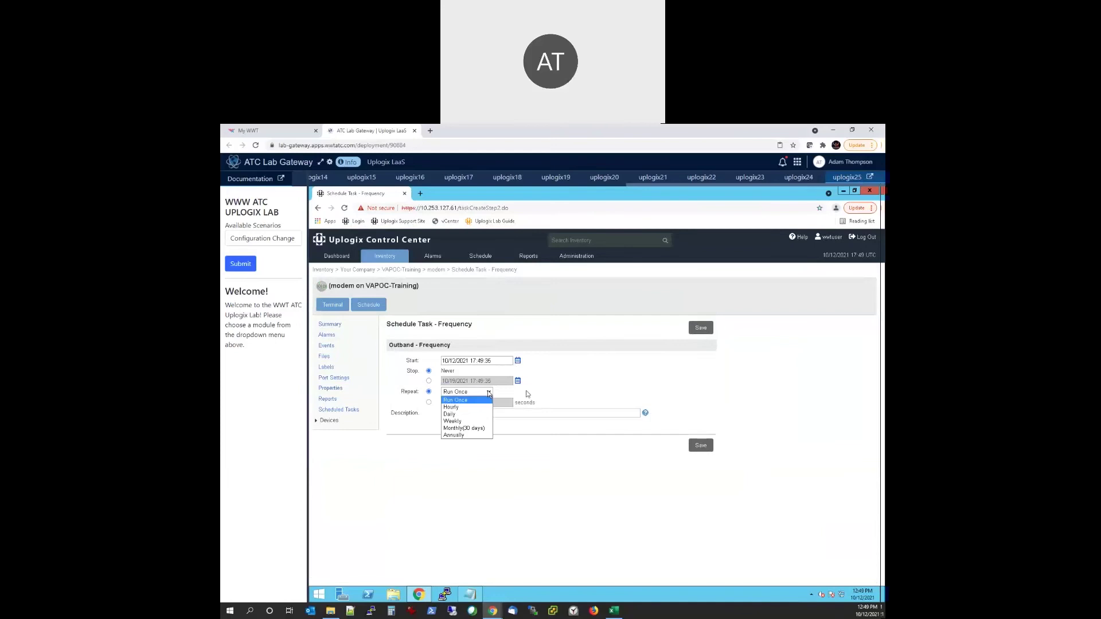
left_click(528, 394)
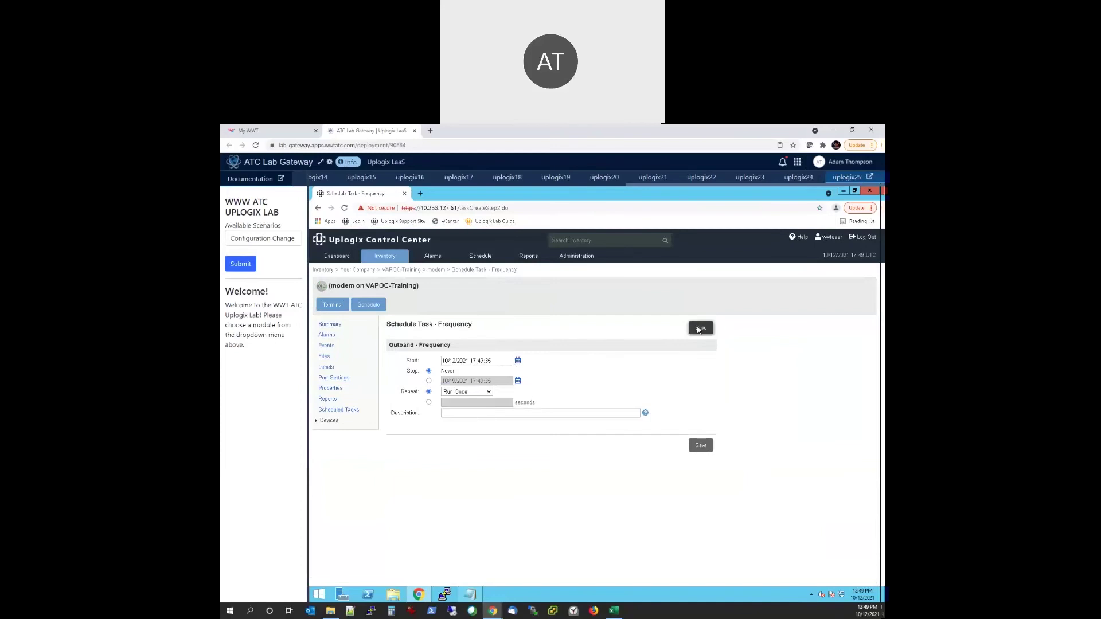
left_click(700, 329)
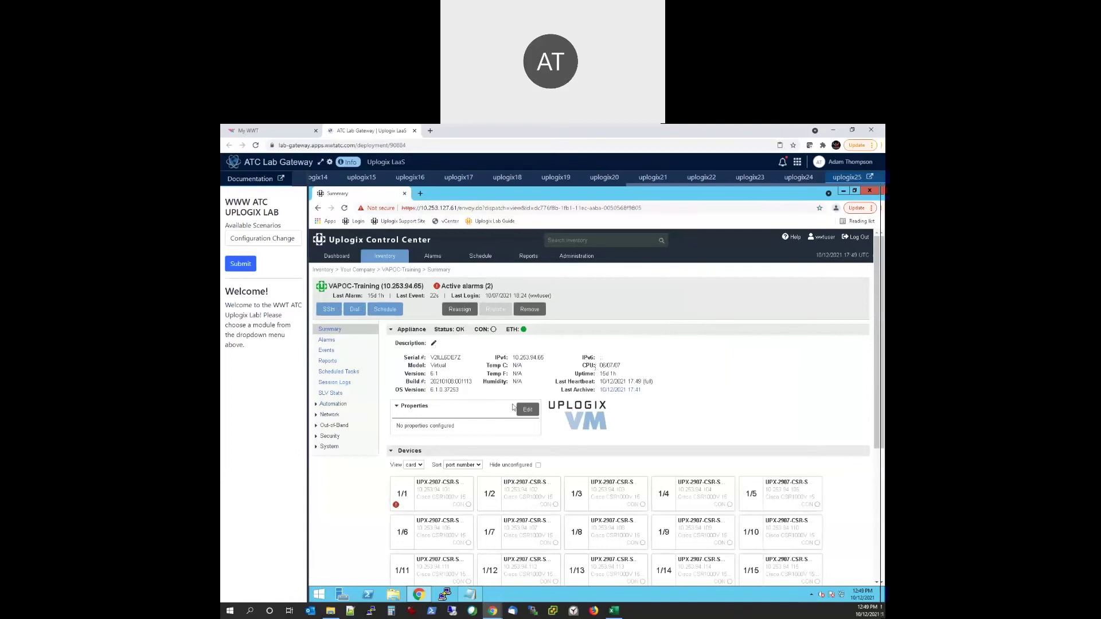
Step: Examine the Secondary Ethernet settings and the device list of the VAPOC-Training appliance
left_click(340, 427)
left_click(331, 416)
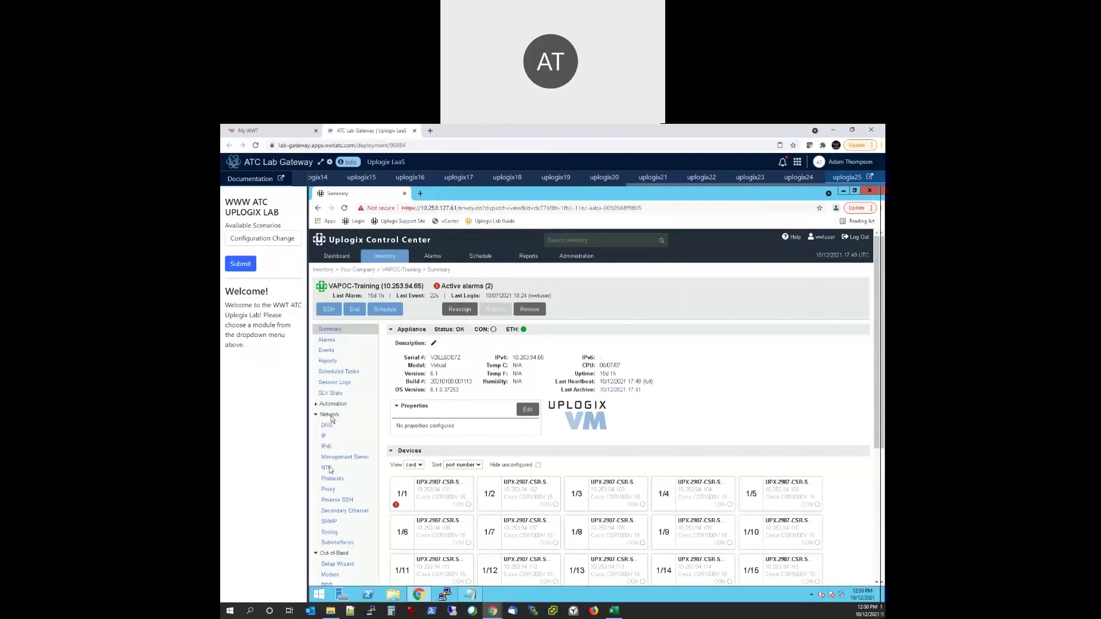
left_click(338, 512)
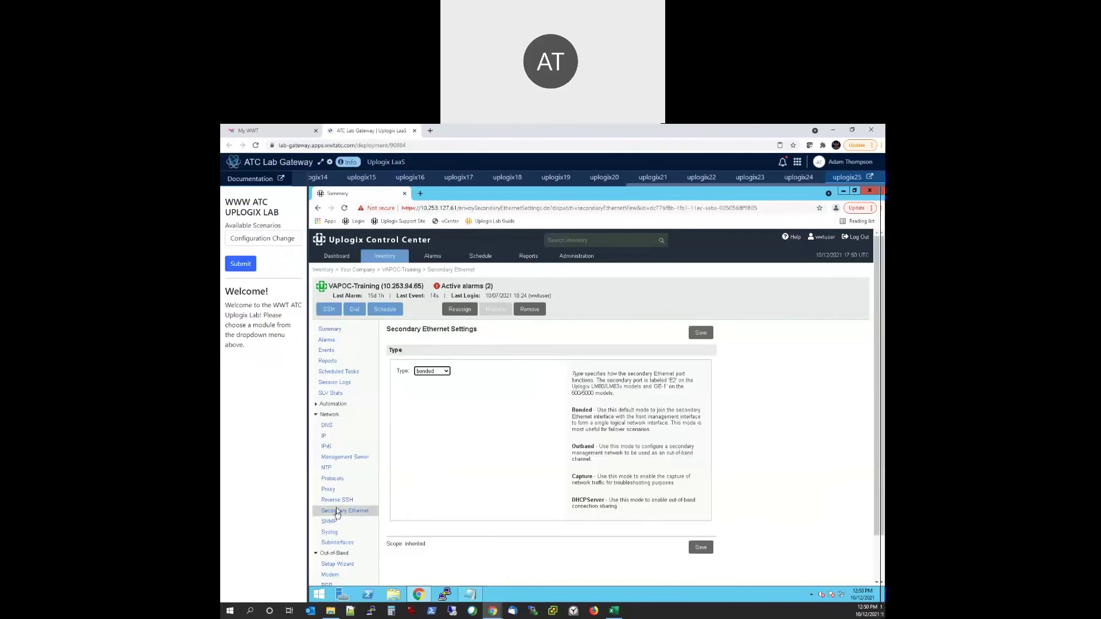
left_click(336, 329)
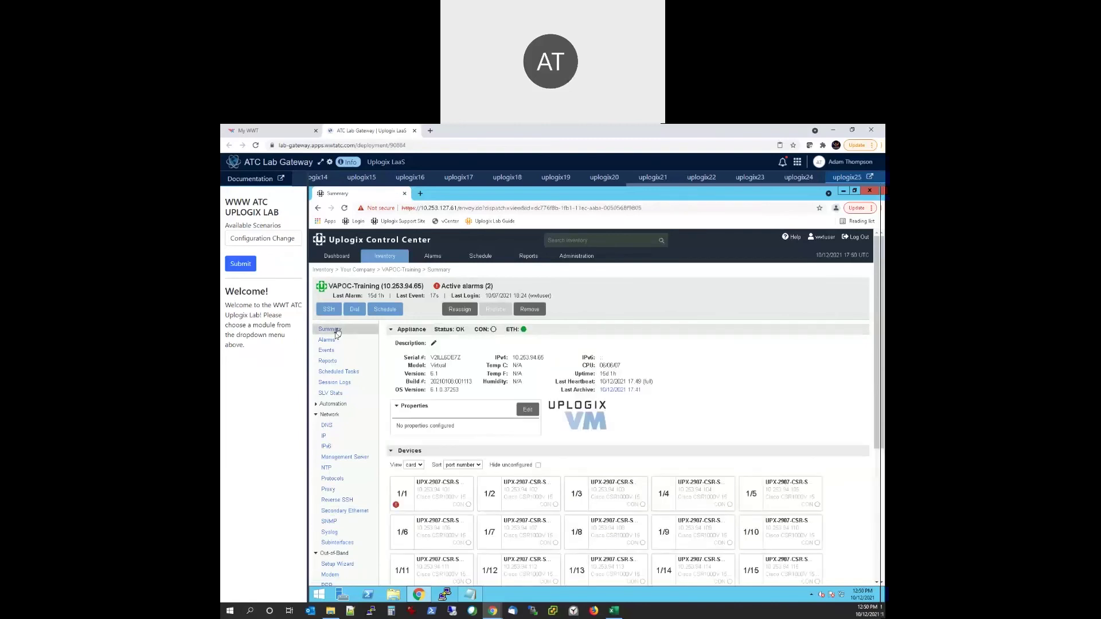
left_click(340, 512)
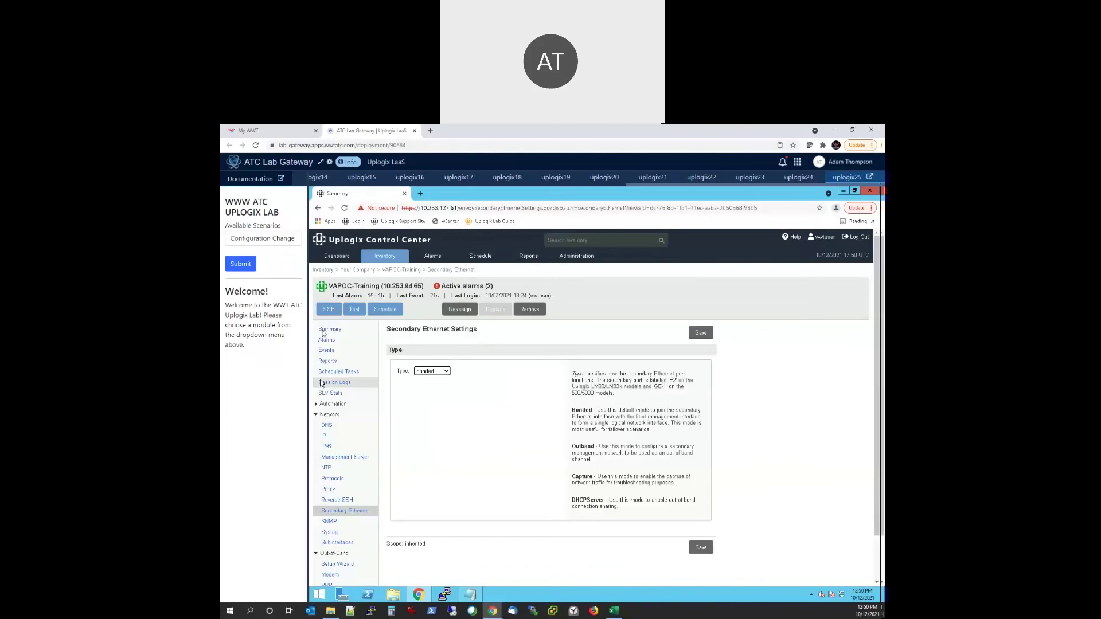
left_click(324, 330)
scroll(476, 423, "down", 5)
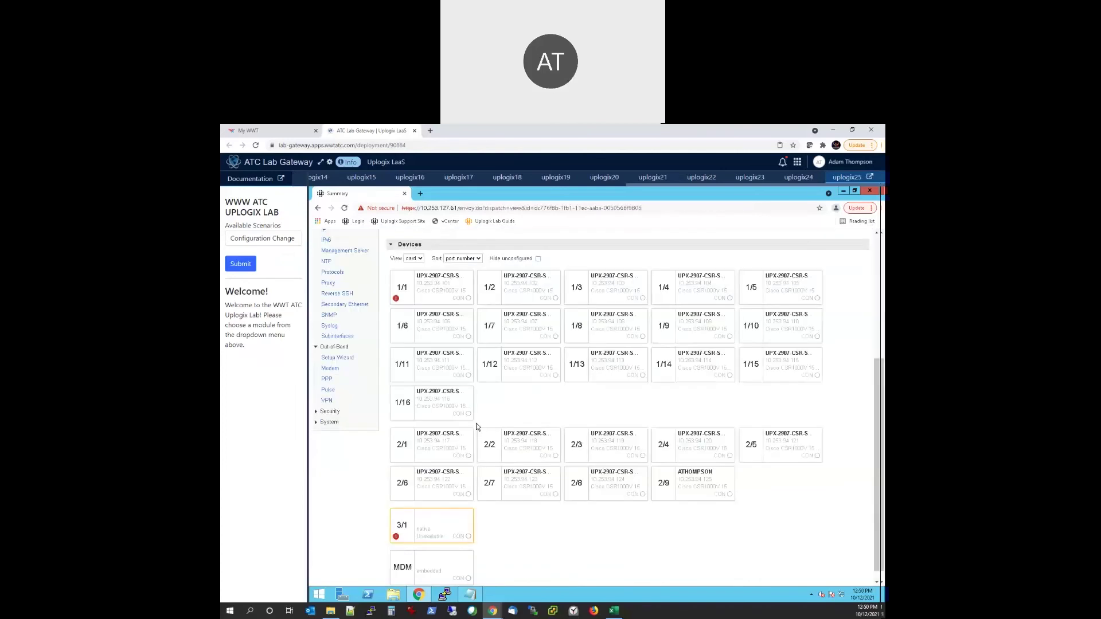
scroll(432, 391, "up", 4)
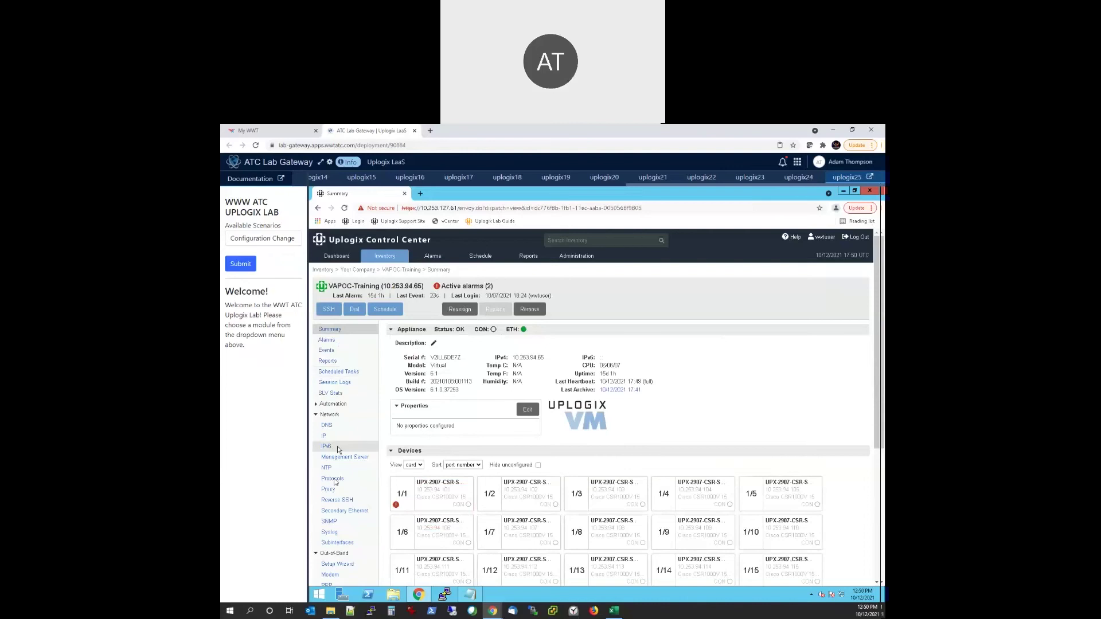
left_click(343, 511)
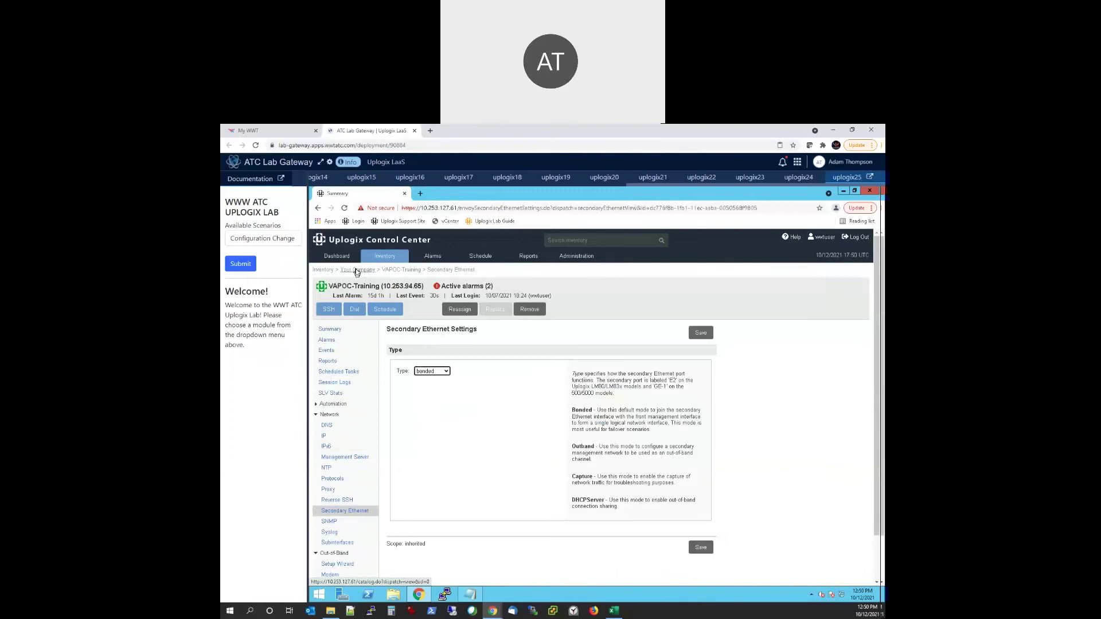
Step: Set the Secondary Ethernet type of the Your Company inventory group to outband and submit the settings
left_click(356, 271)
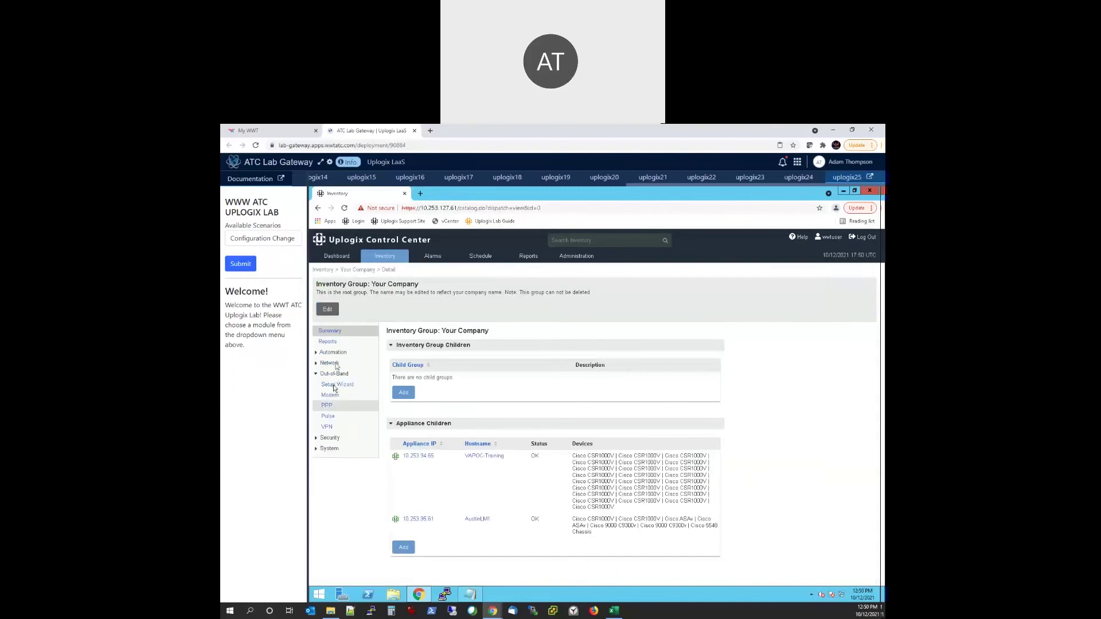
left_click(336, 364)
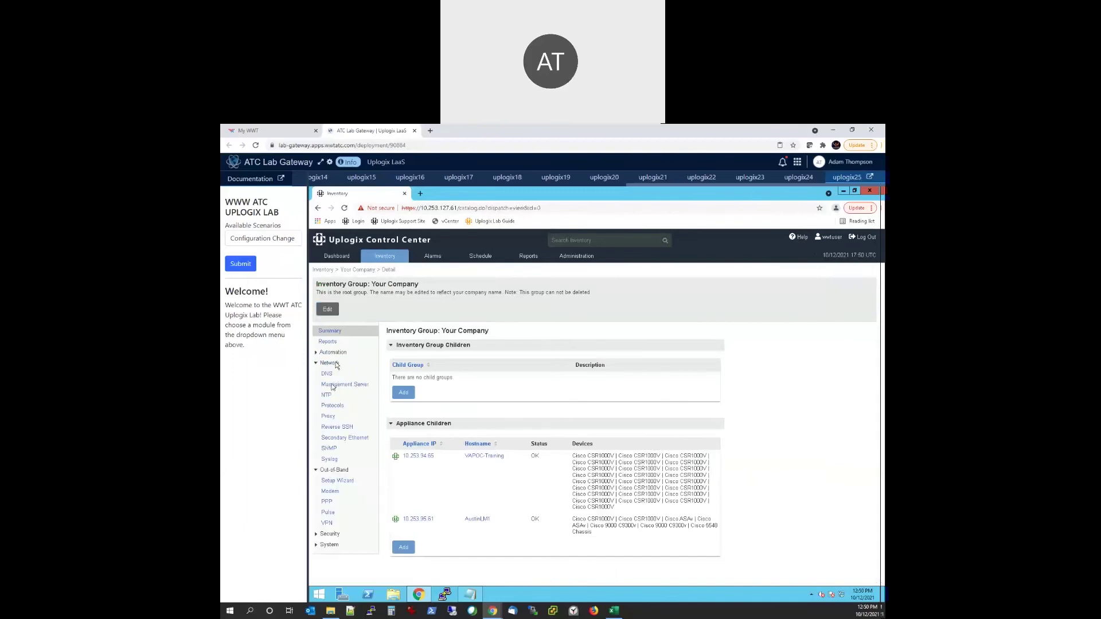
left_click(341, 439)
left_click(446, 373)
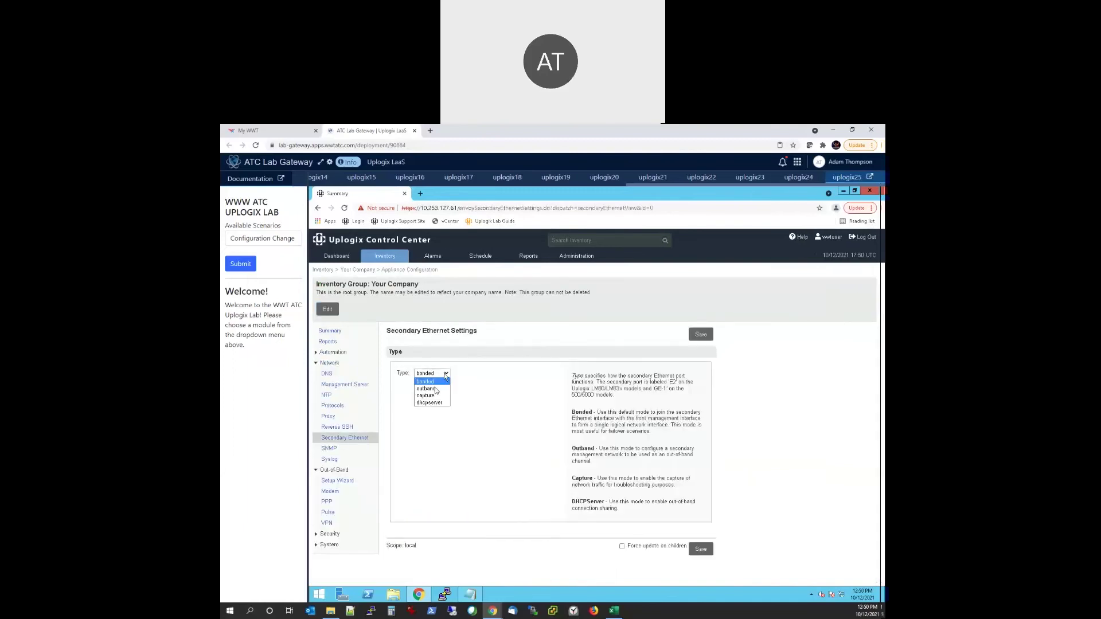
left_click(435, 389)
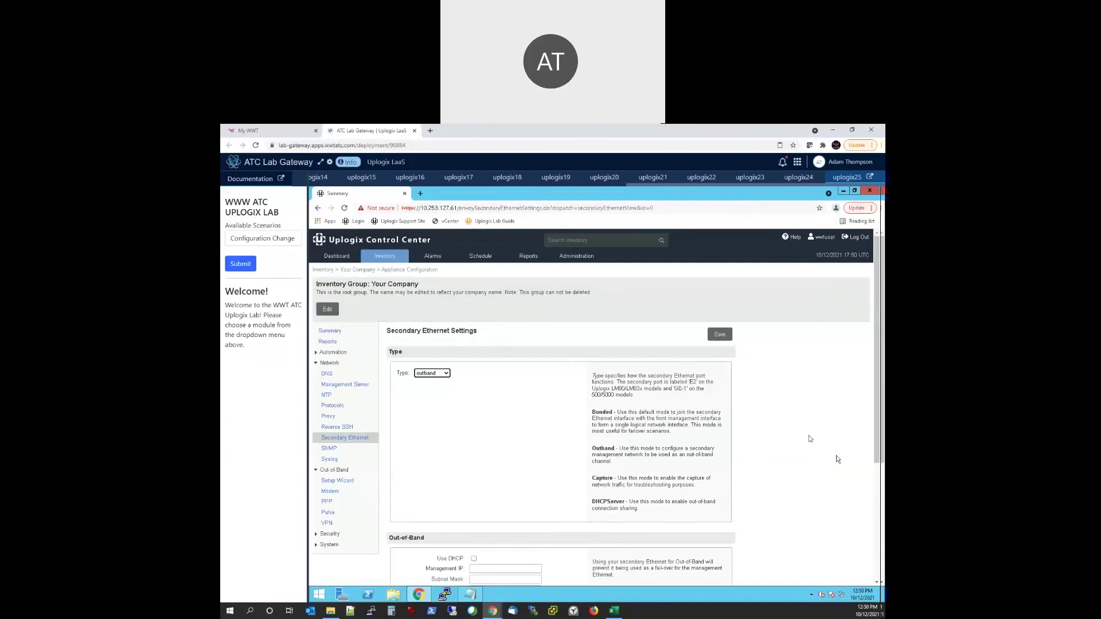
scroll(809, 439, "down", 3)
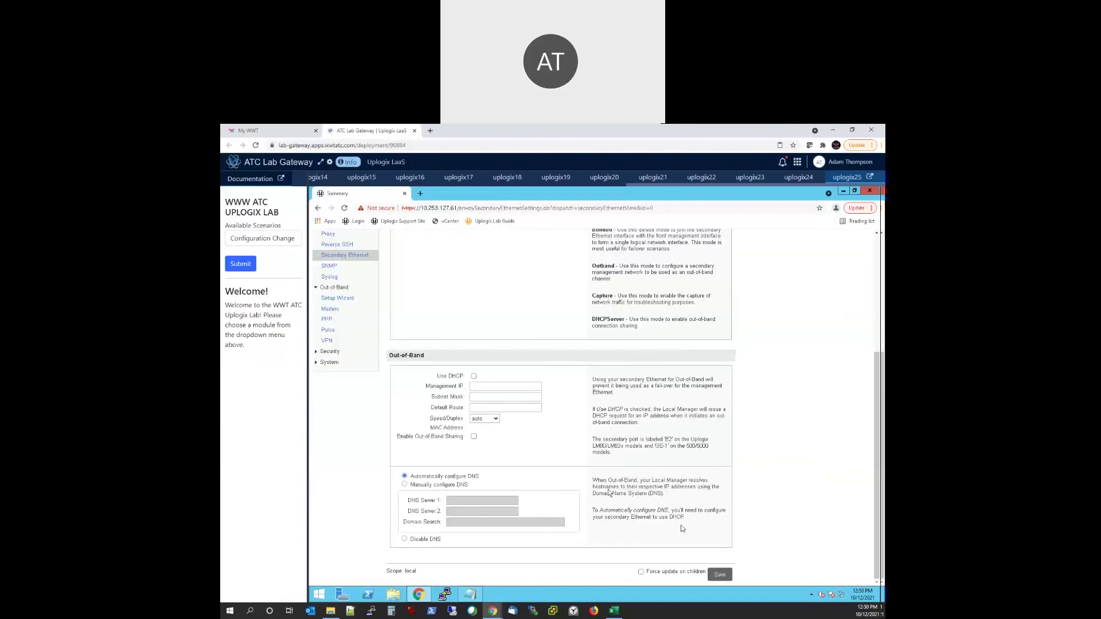
left_click(721, 576)
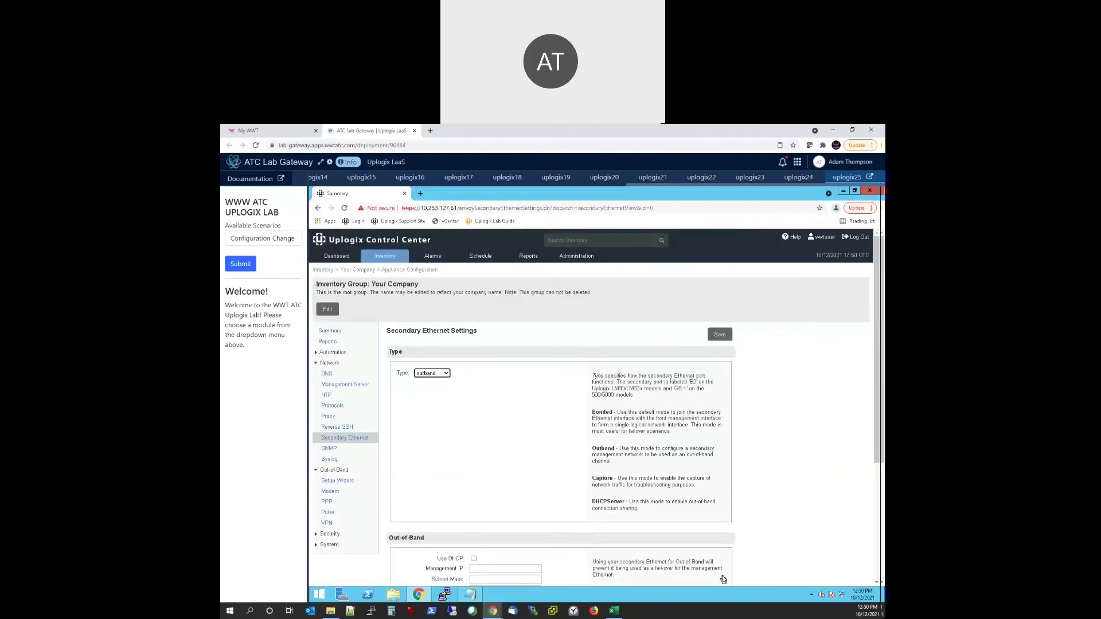
scroll(724, 580, "down", 3)
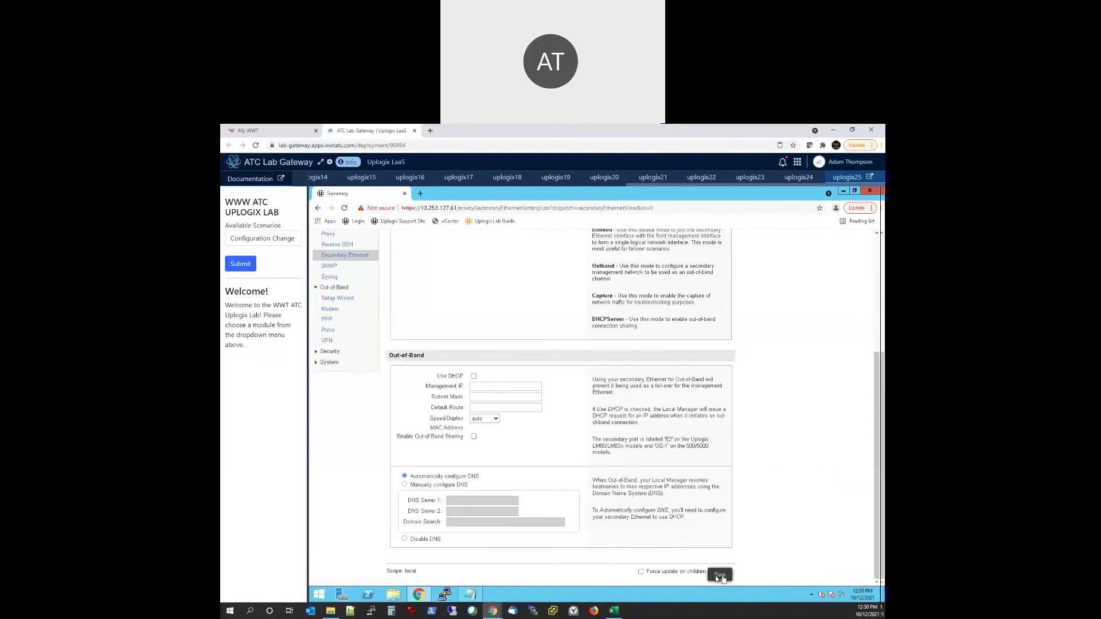
left_click(720, 576)
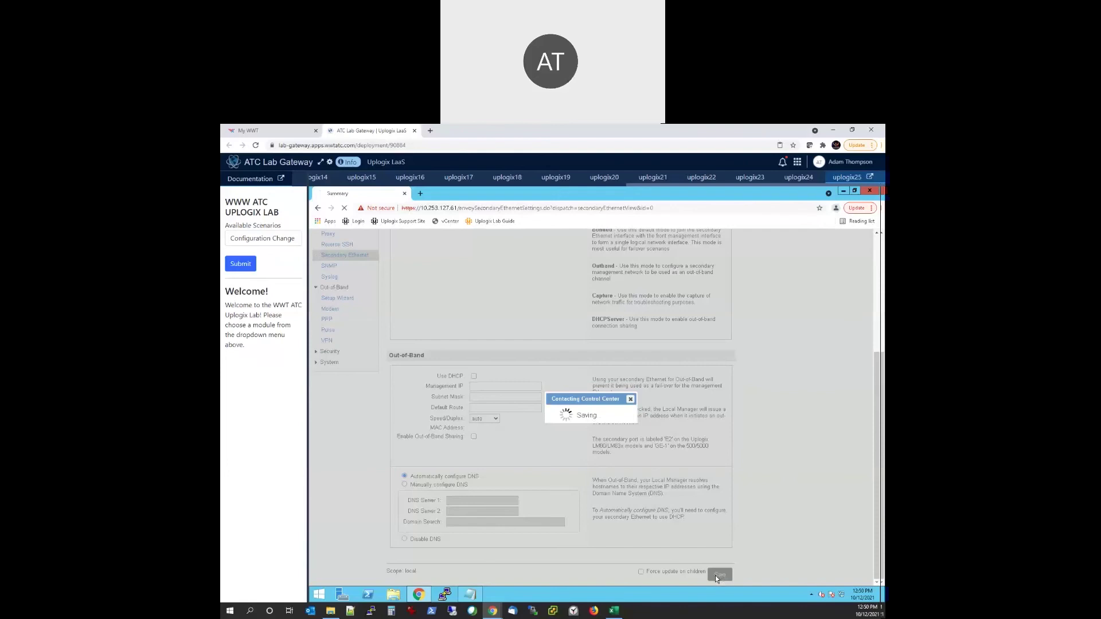
Step: Save the group's out-of-band settings with management IP 10.10.10.1, subnet mask 255.255.255.0 and default route 10.10.10.254, forcing the update on children
scroll(443, 394, "down", 3)
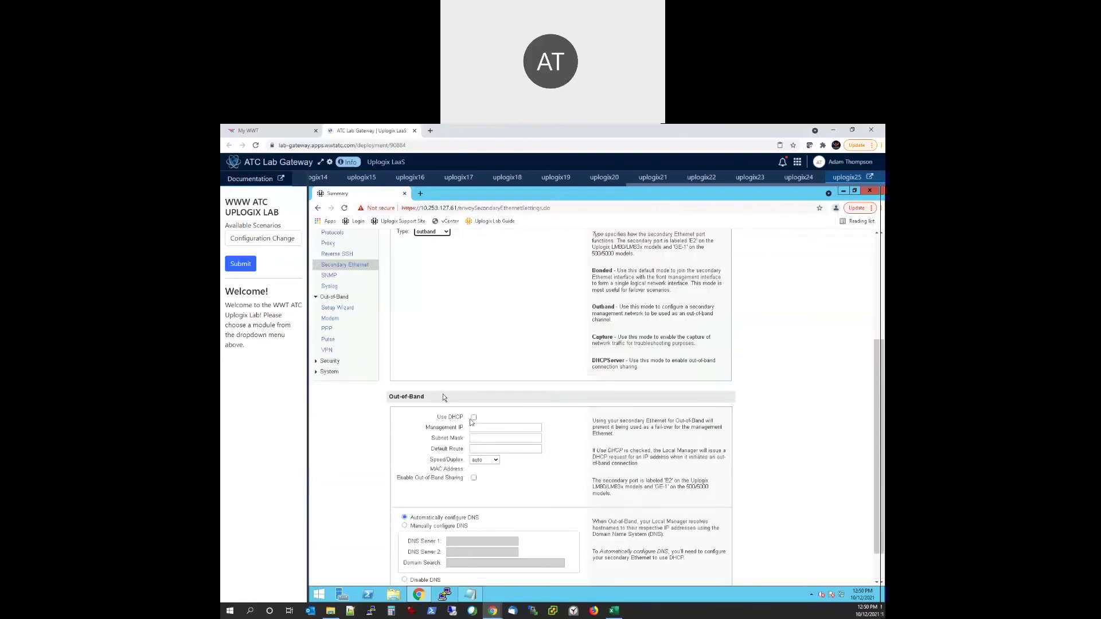
scroll(472, 422, "down", 1)
left_click(504, 387)
type("10")
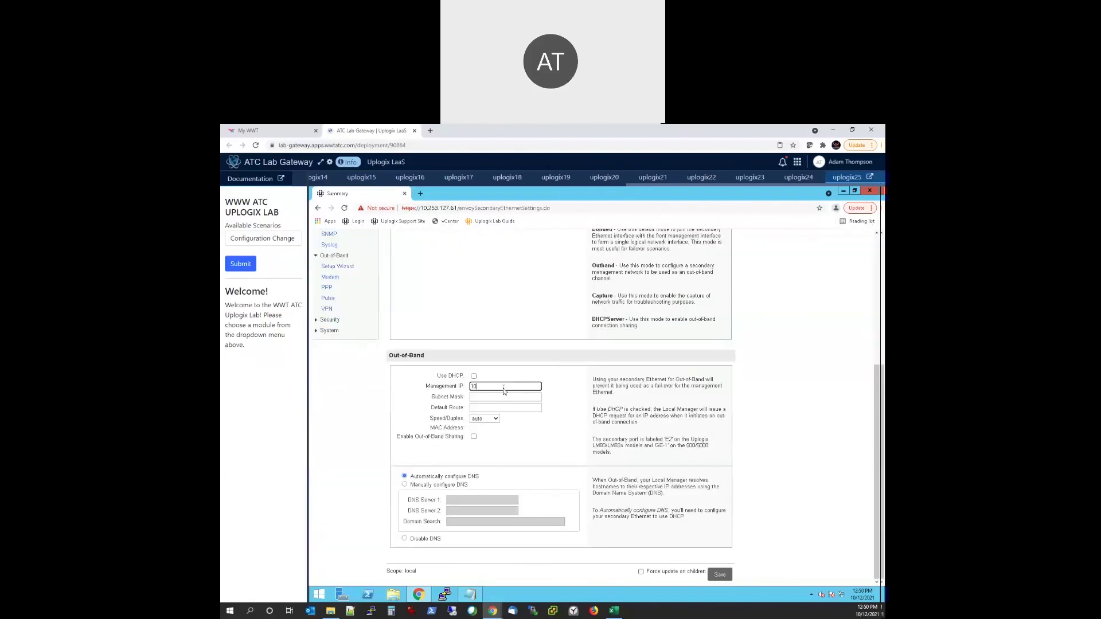
type(".10.10.1")
key("Tab")
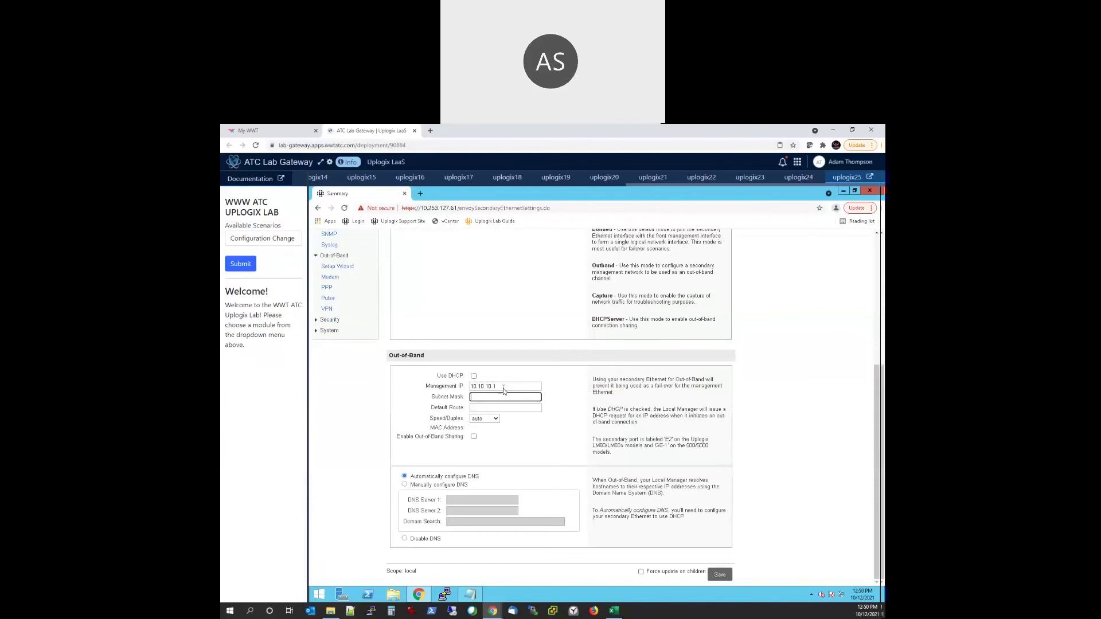
type("255.255.255.0")
key("Tab")
type("10.10.10.254")
left_click(641, 572)
left_click(726, 576)
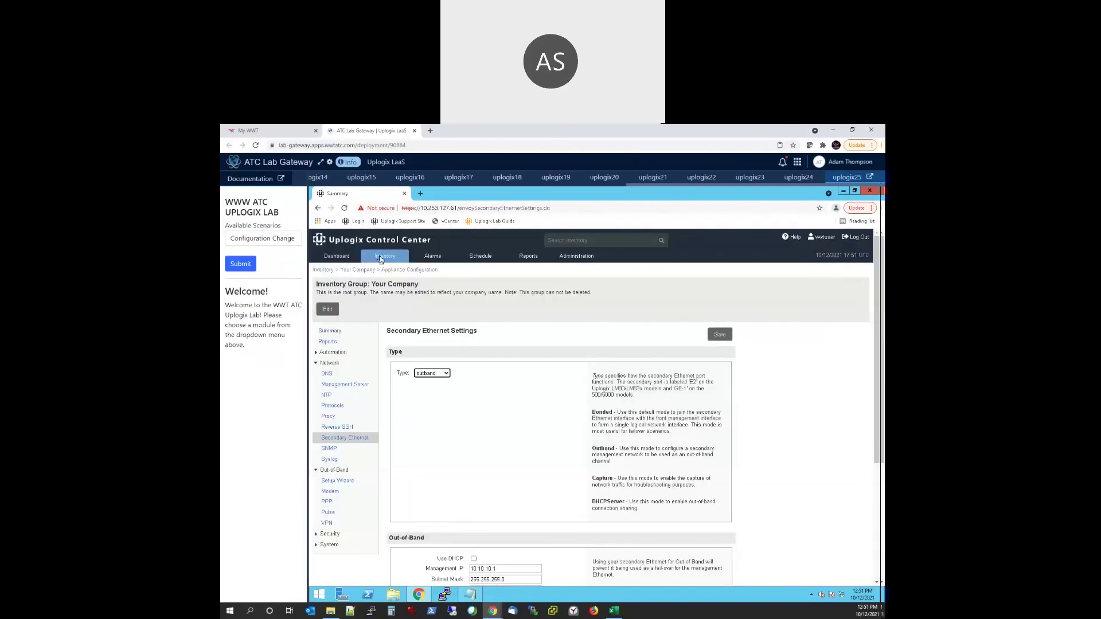
Step: View the details of port 3/1 on the VAPOC-Training appliance from the inventory
left_click(380, 258)
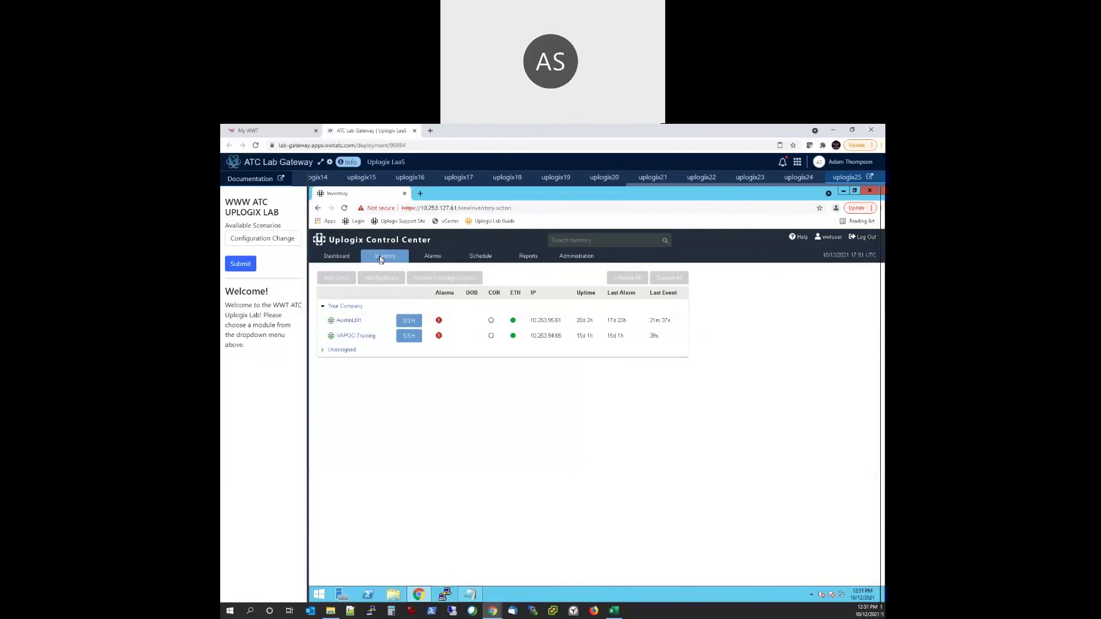
left_click(357, 336)
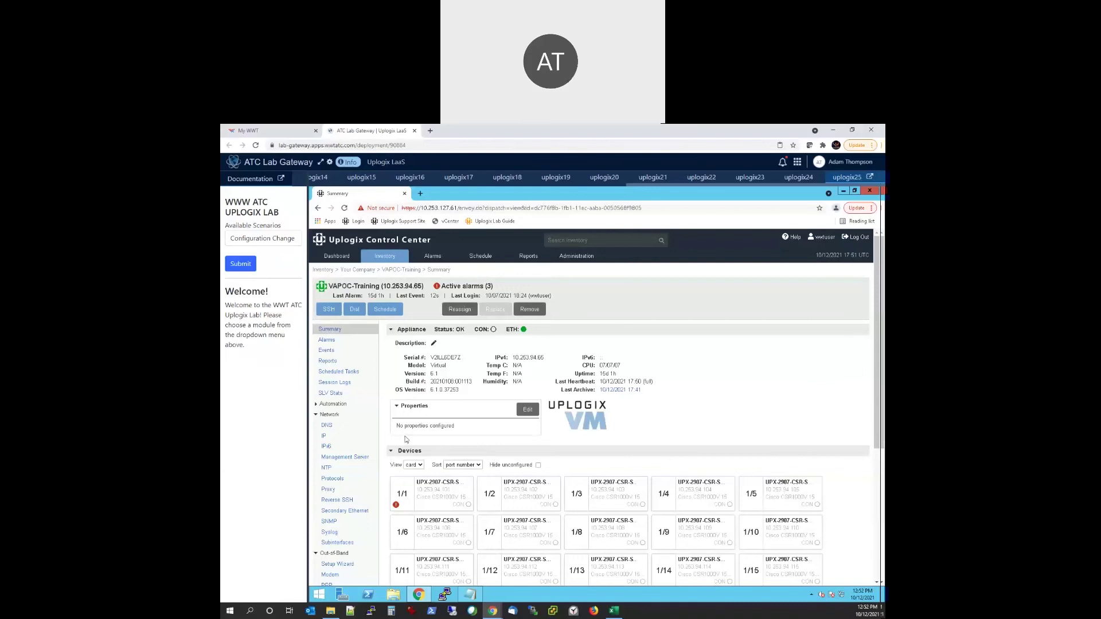
scroll(707, 417, "down", 5)
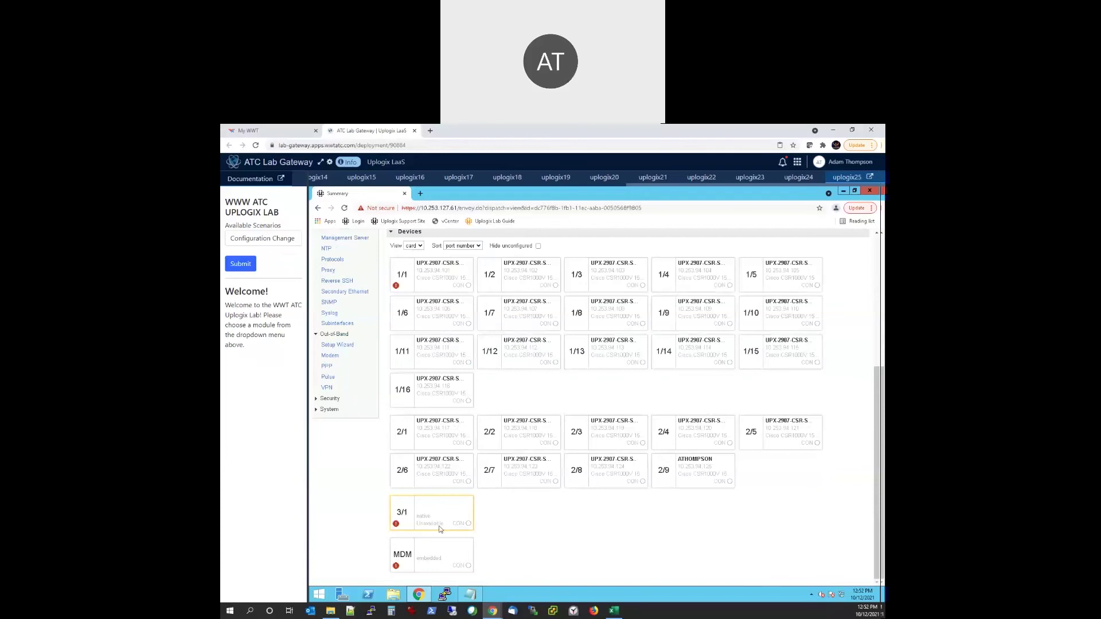
left_click(437, 526)
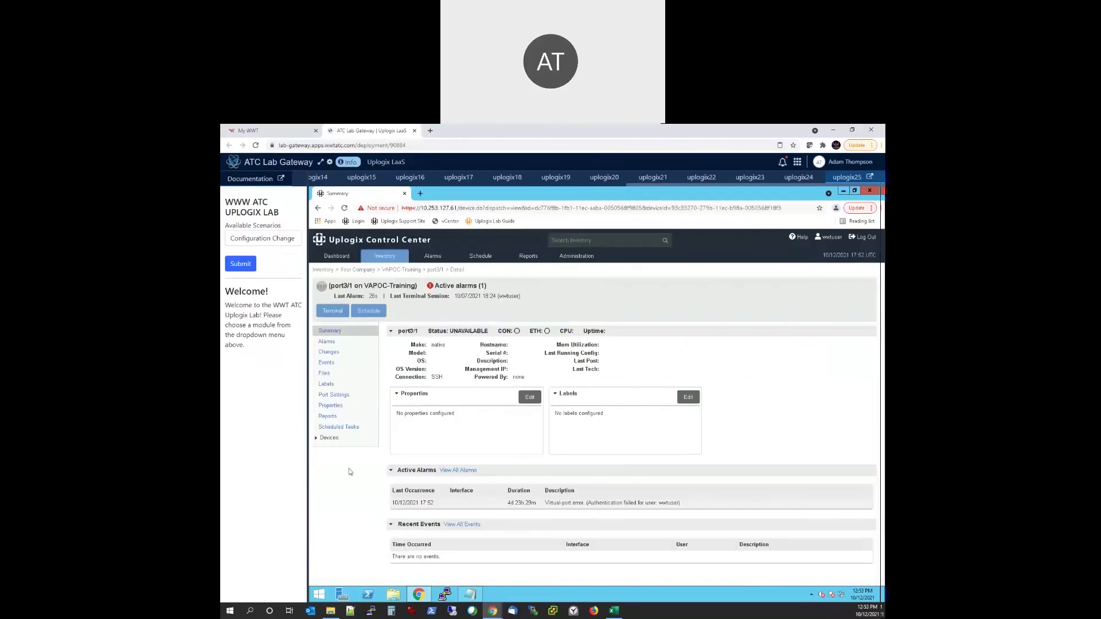
Step: Open the details of the modem on the VAPOC-Training appliance from the inventory
left_click(392, 260)
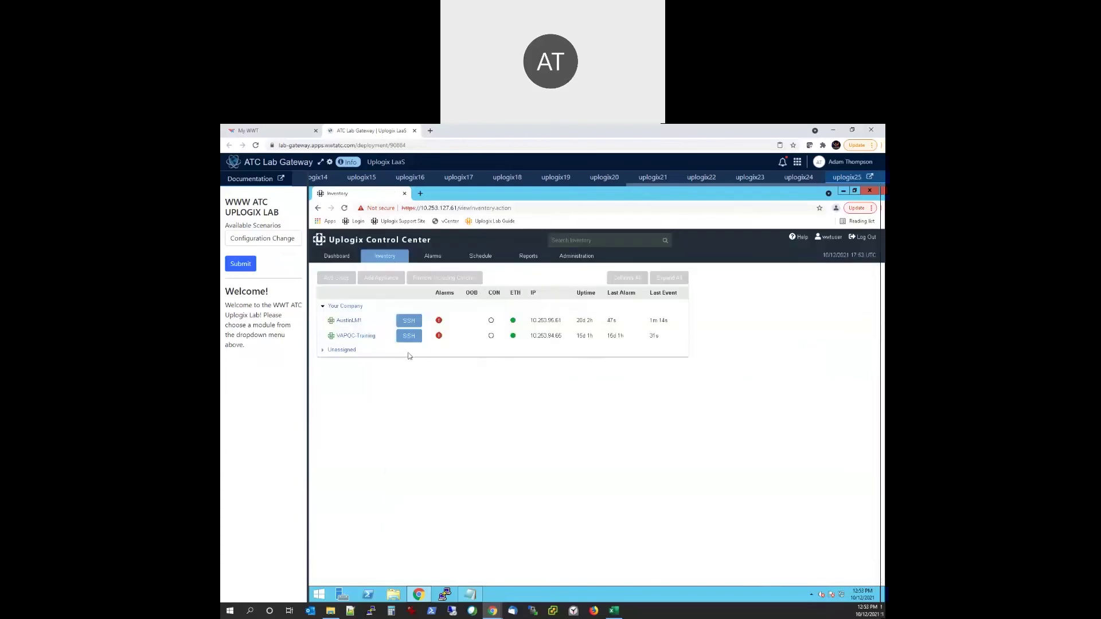
left_click(357, 336)
scroll(428, 572, "down", 5)
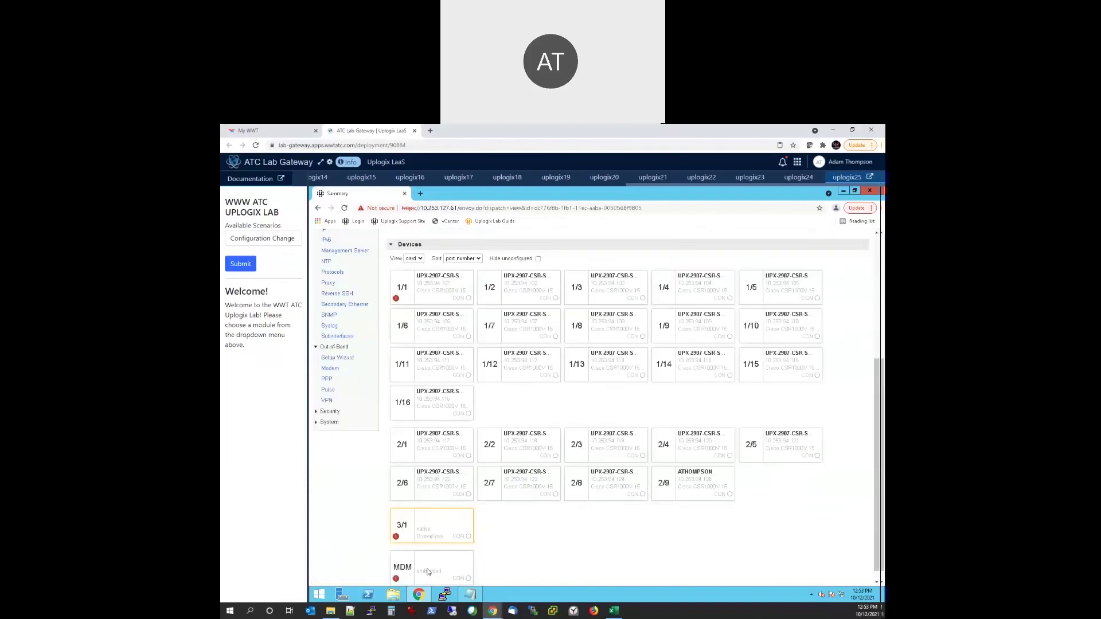
left_click(427, 571)
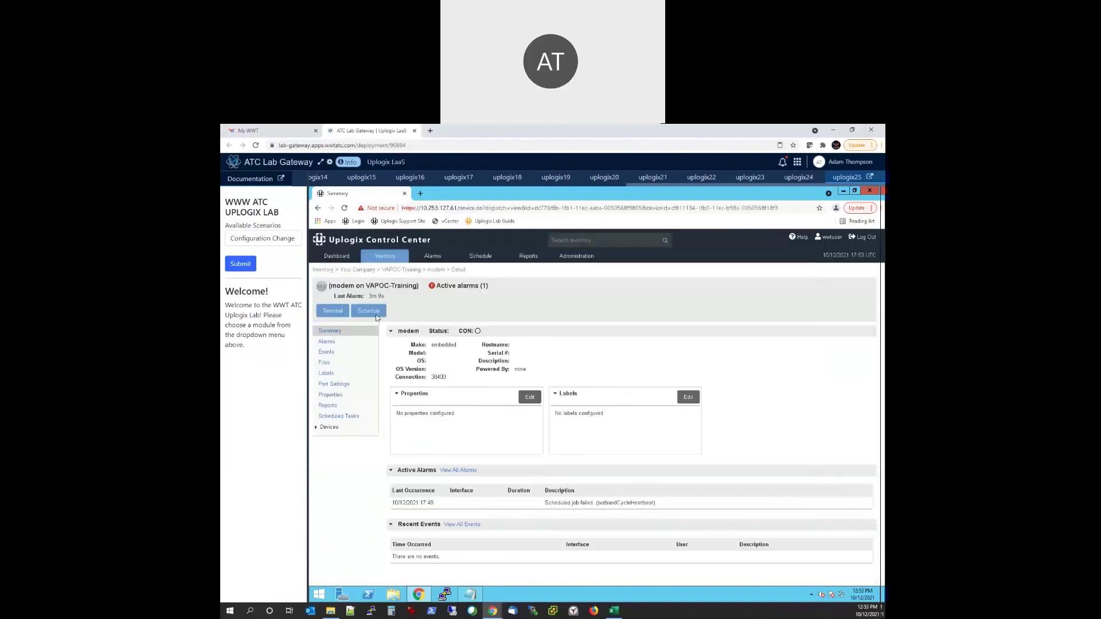
Step: Schedule a Monitor task for the modem with the modem option and the modemBasic rule, repeating every 30 seconds and never stopping
left_click(370, 312)
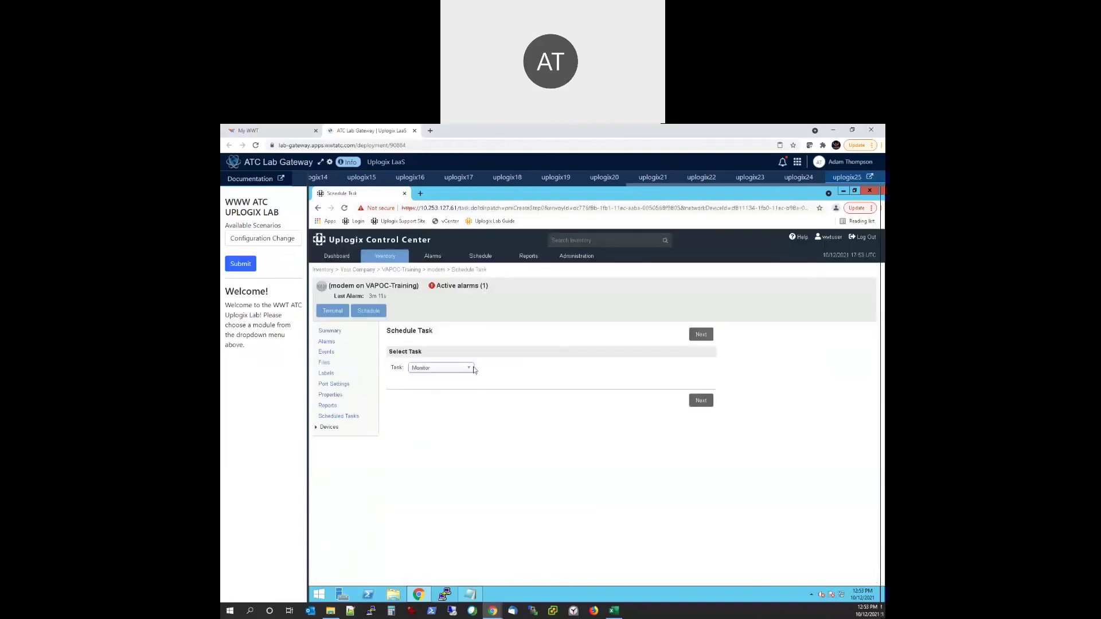
left_click(472, 367)
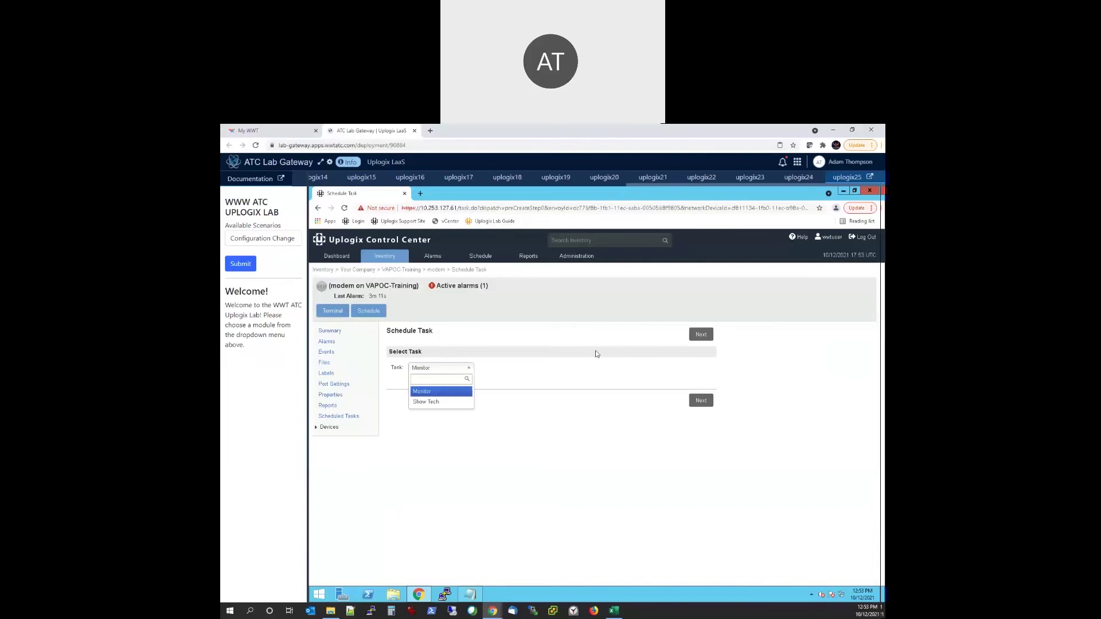
left_click(701, 335)
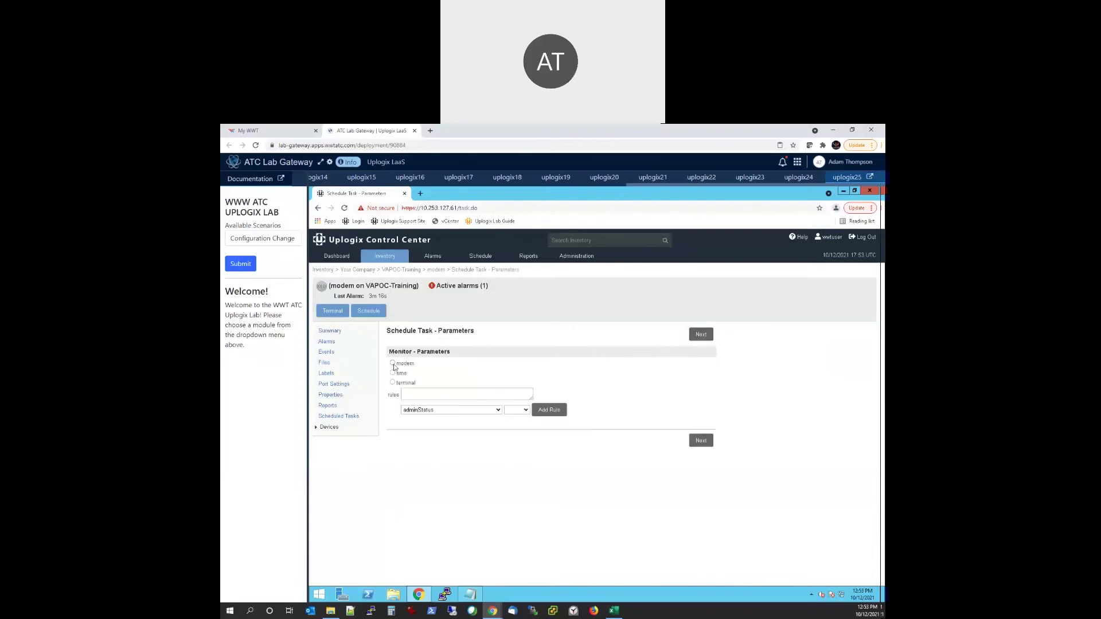
left_click(393, 364)
left_click(498, 410)
scroll(499, 497, "down", 2)
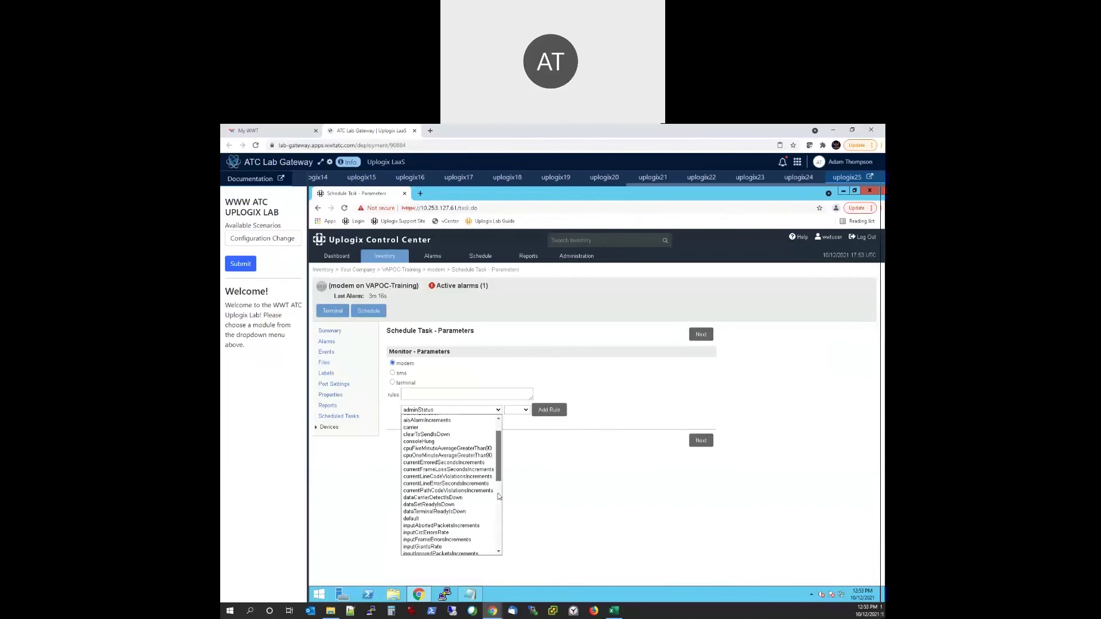
scroll(499, 496, "down", 6)
scroll(499, 516, "down", 2)
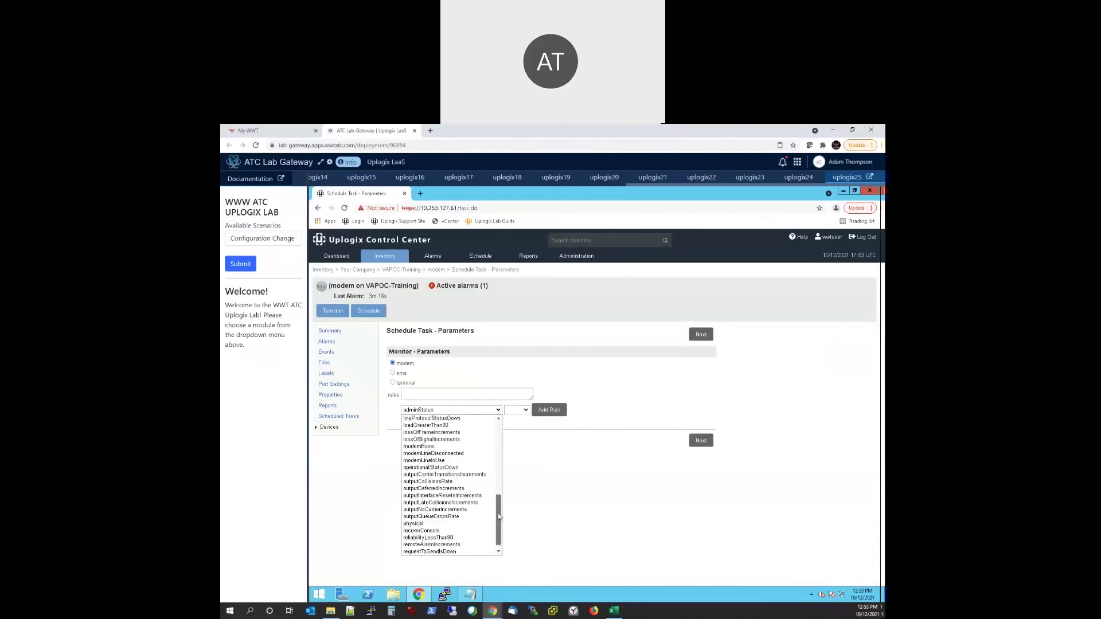
left_click(425, 447)
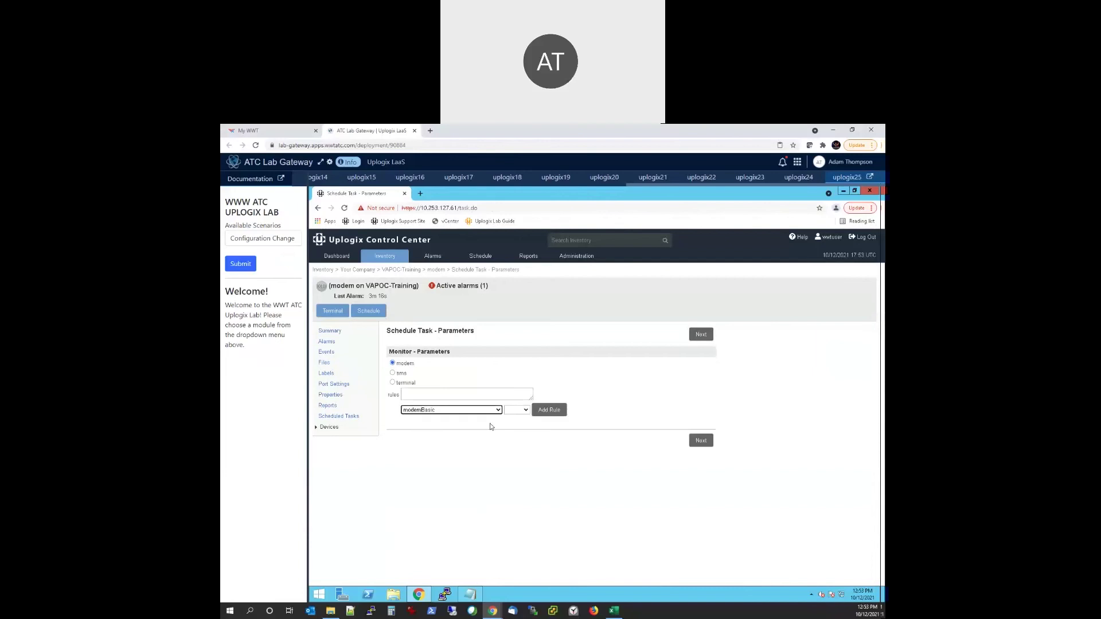
left_click(560, 412)
left_click(700, 335)
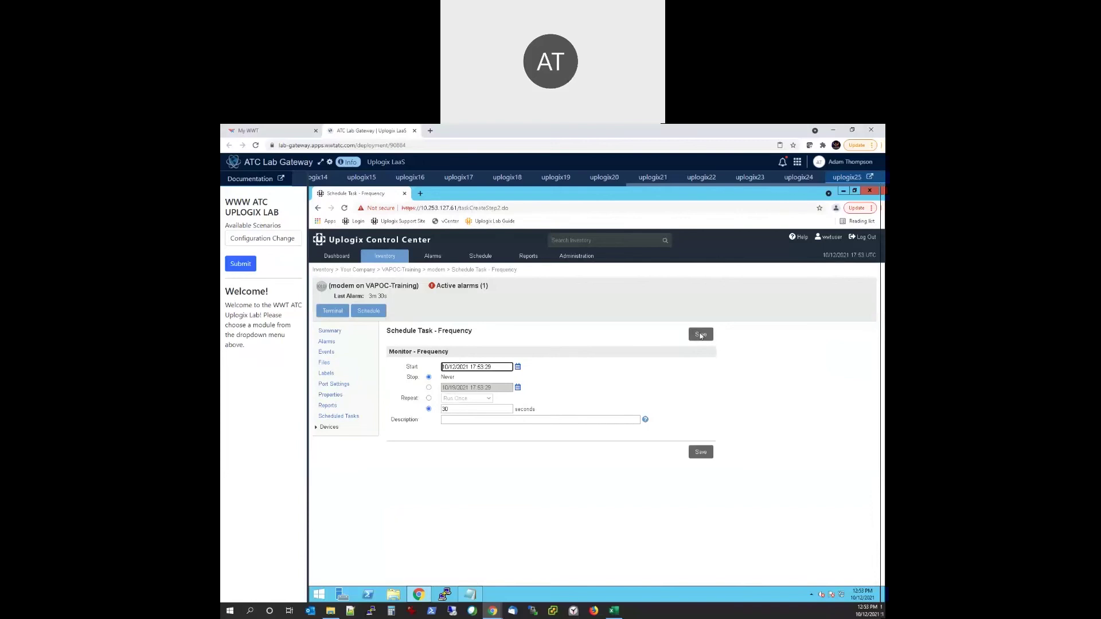
left_click(701, 335)
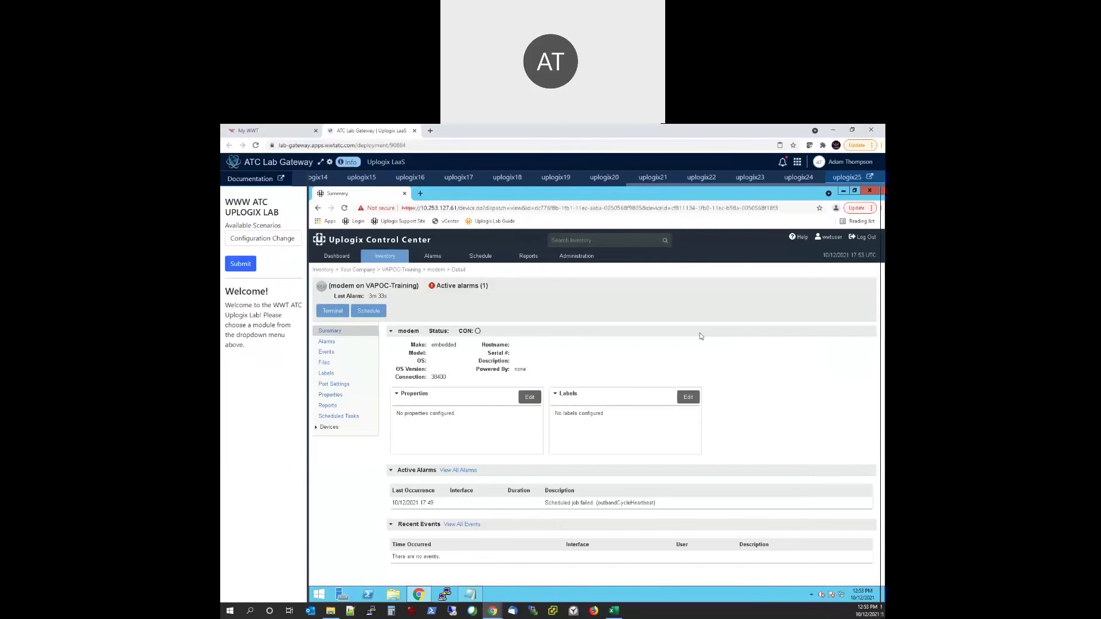
Step: Review the VAPOC-Training appliance's summary, its device list and its Automation options
left_click(390, 270)
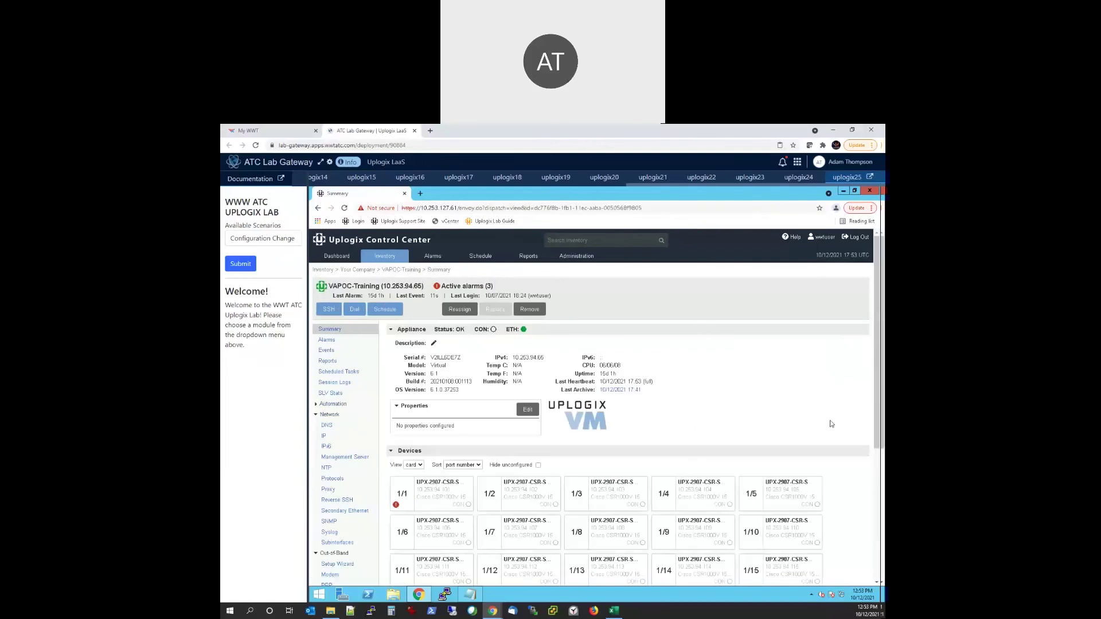
scroll(832, 424, "down", 5)
scroll(832, 423, "up", 5)
left_click(338, 406)
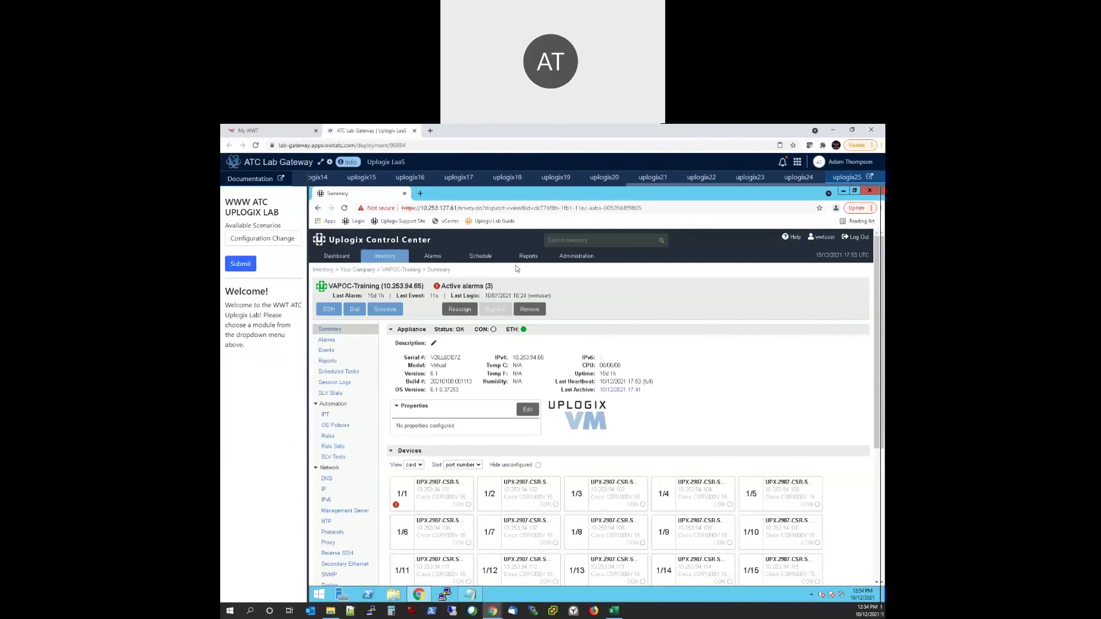
Step: Review the scheduled tasks and examine the device criteria of the All CSR1000s filter
left_click(482, 258)
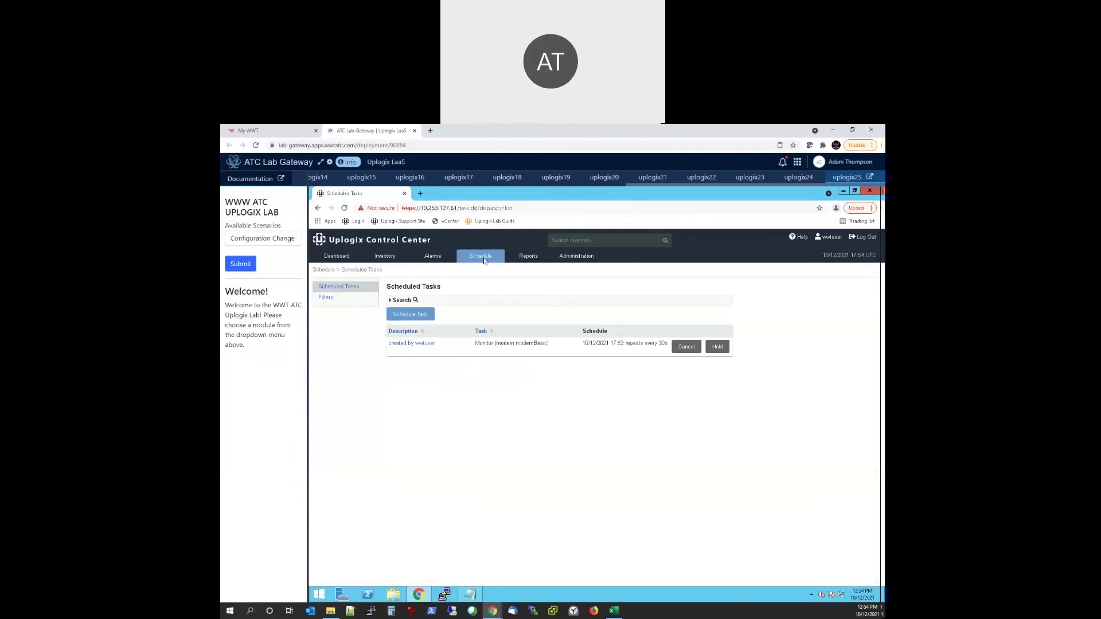
left_click(325, 298)
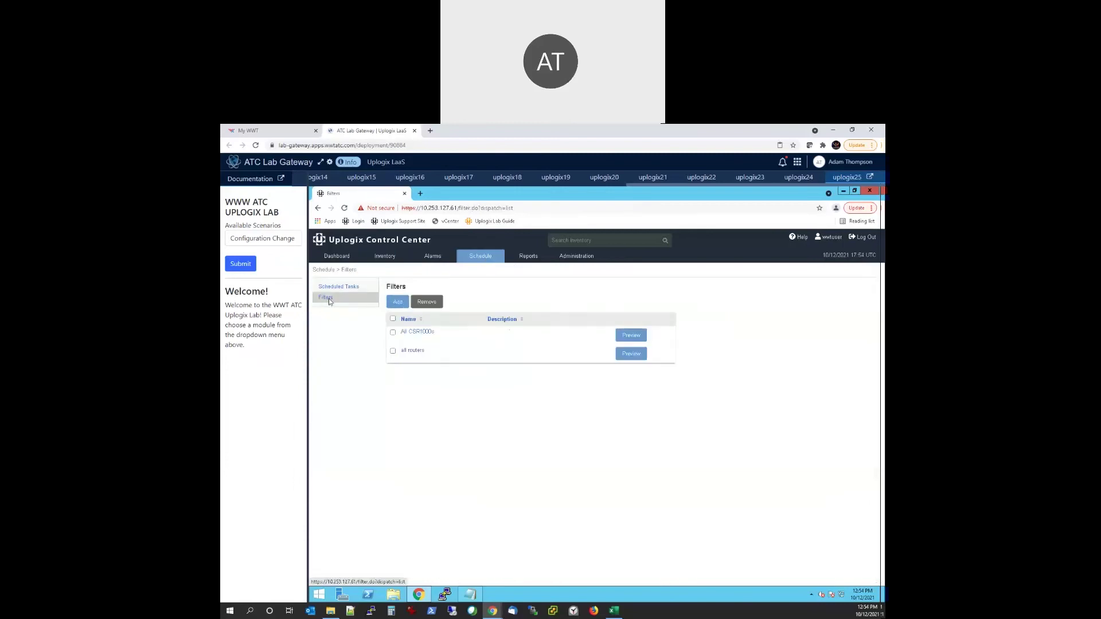
left_click(422, 333)
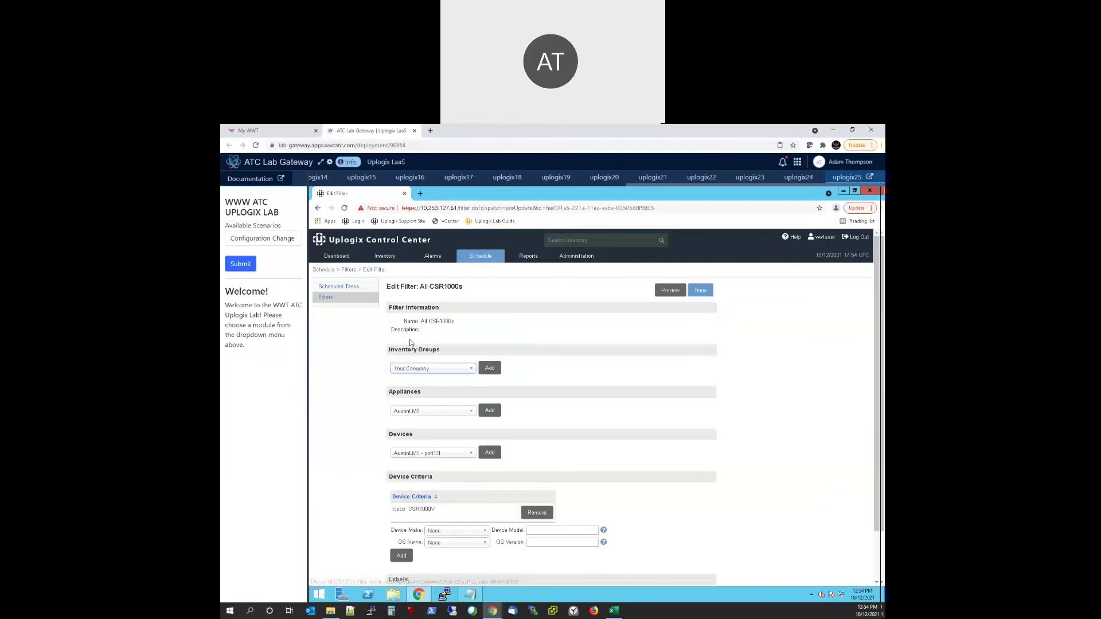
scroll(355, 388, "down", 1)
scroll(401, 425, "down", 1)
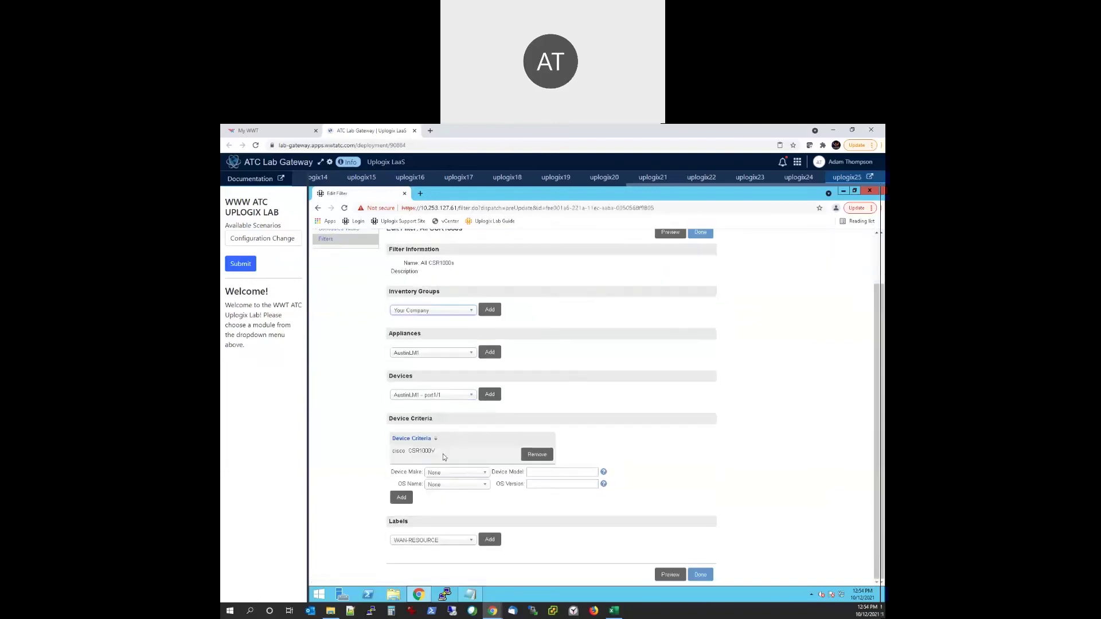
double_click(443, 454)
left_click(412, 466)
scroll(462, 456, "up", 1)
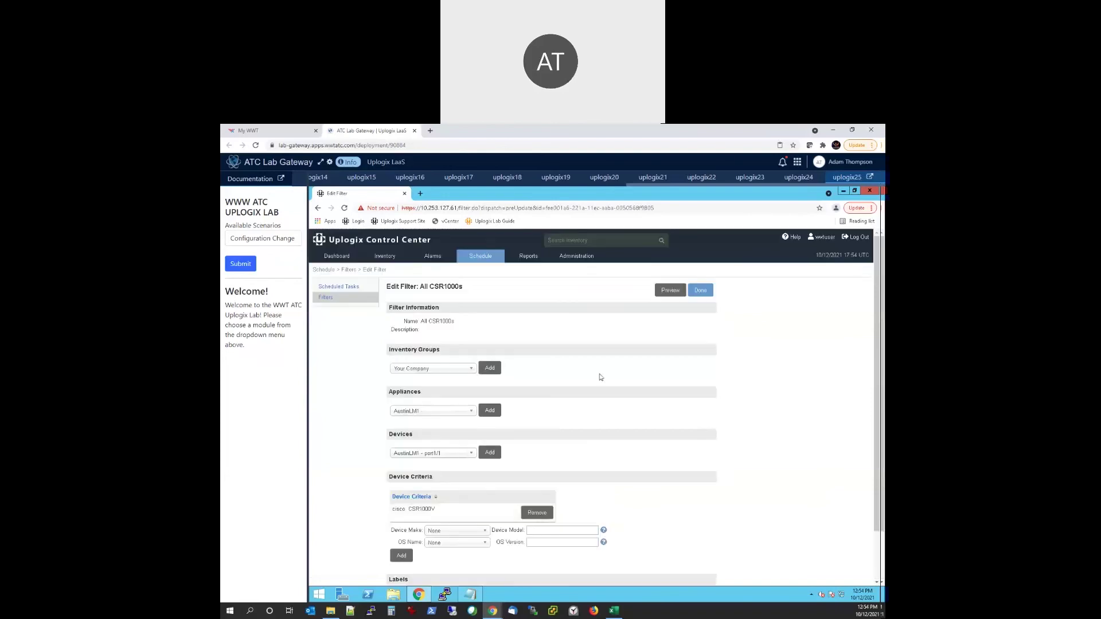
Step: Preview the appliances and devices affected by the All CSR1000s filter, checking both pages of the device list
left_click(672, 291)
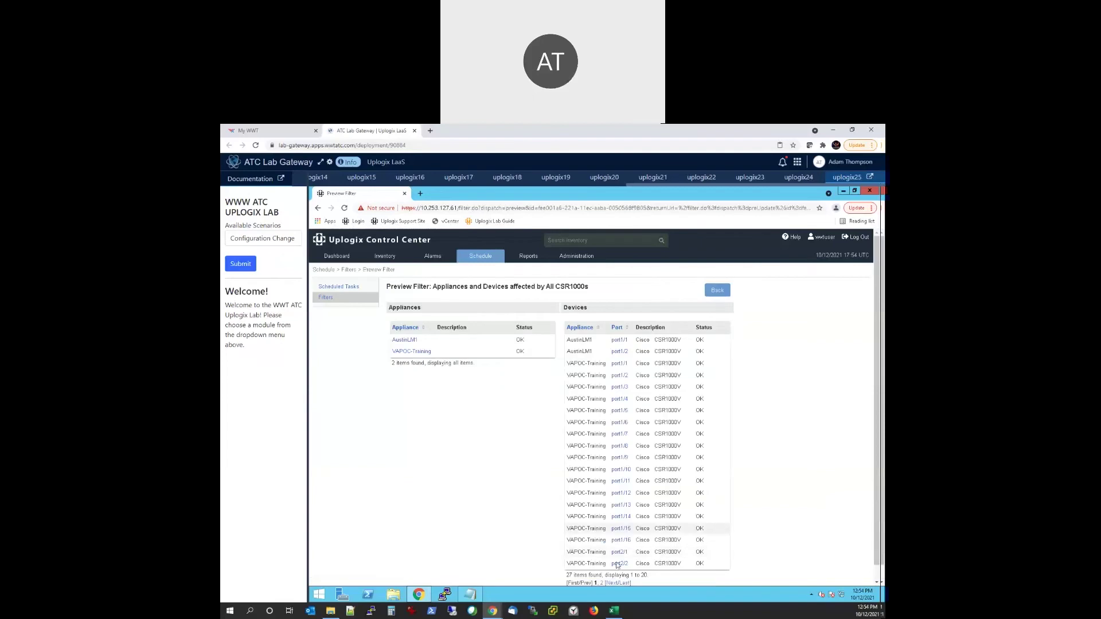
left_click(613, 583)
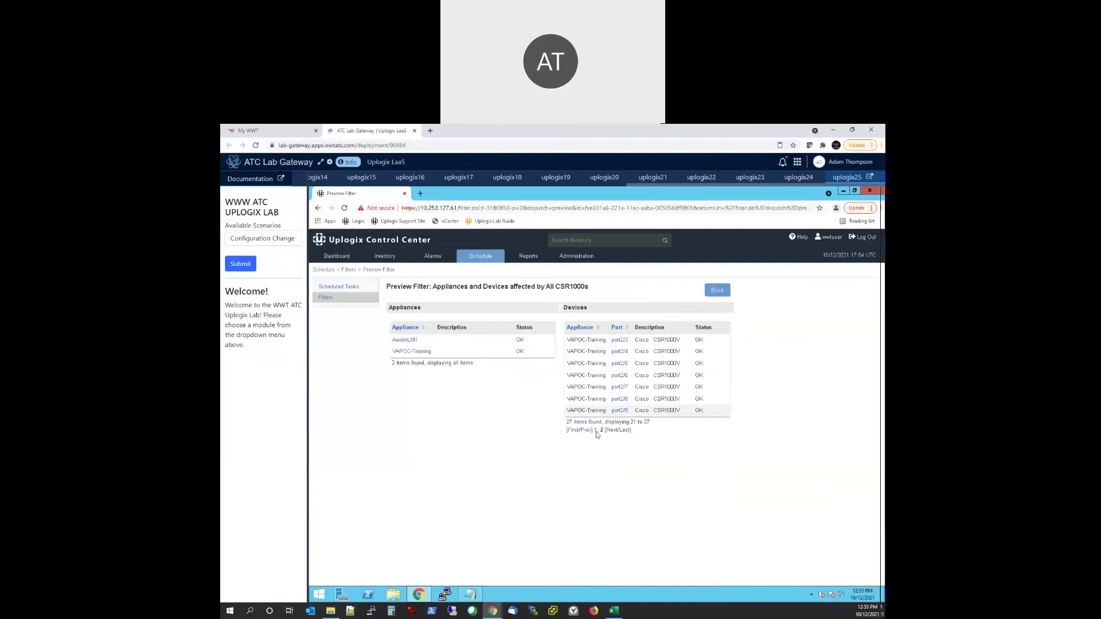
left_click(581, 430)
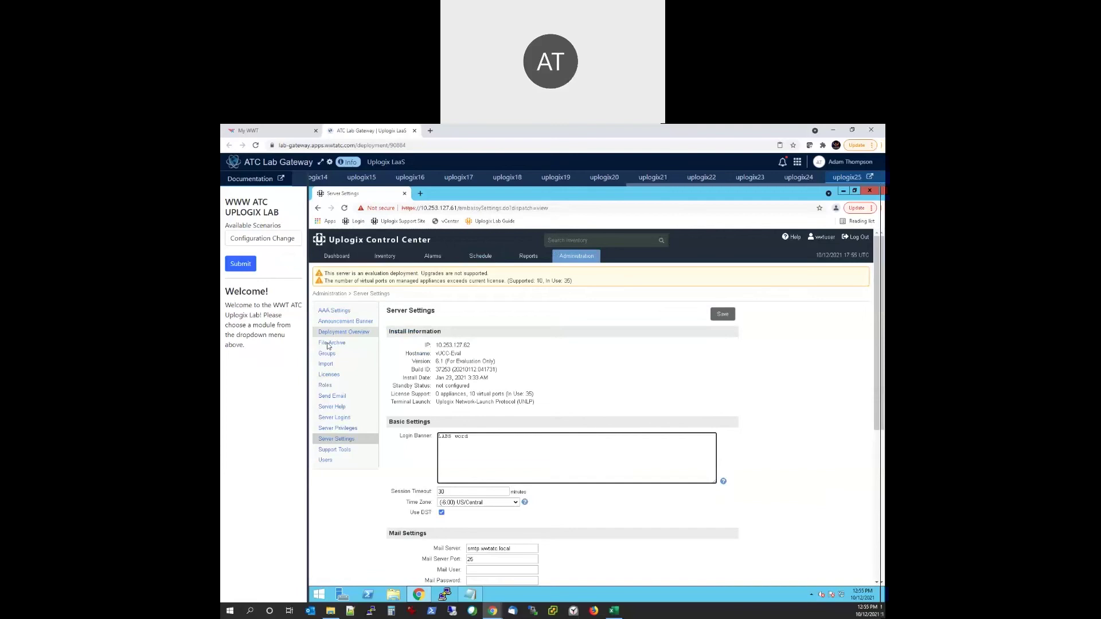
Step: Examine the server's file archive for the image file in the csr1000 category
left_click(331, 343)
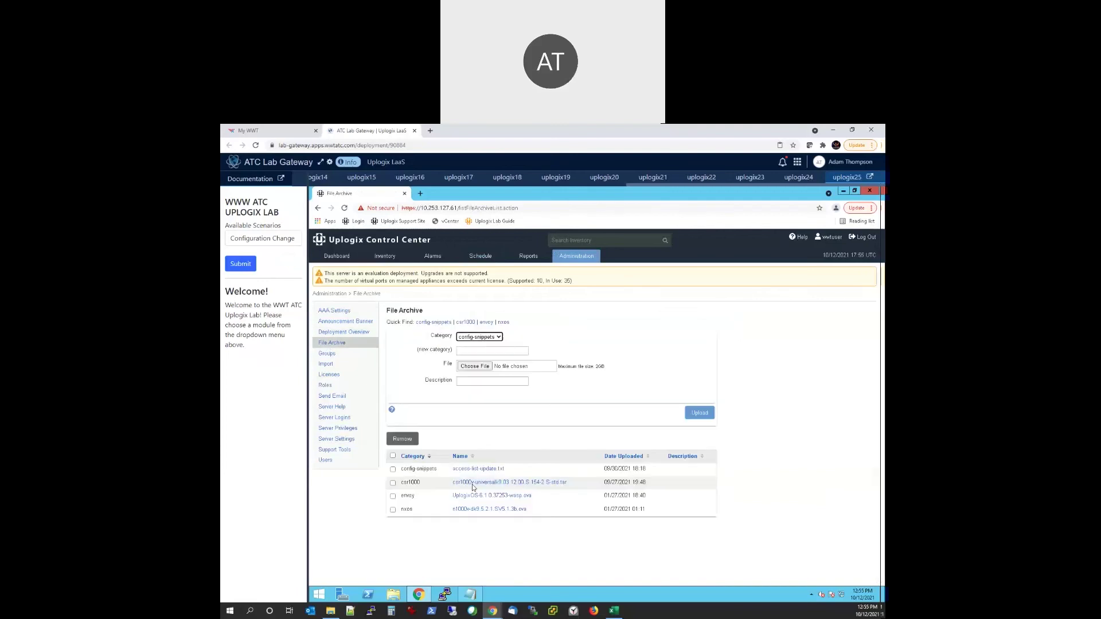
left_click_drag(571, 486, 452, 483)
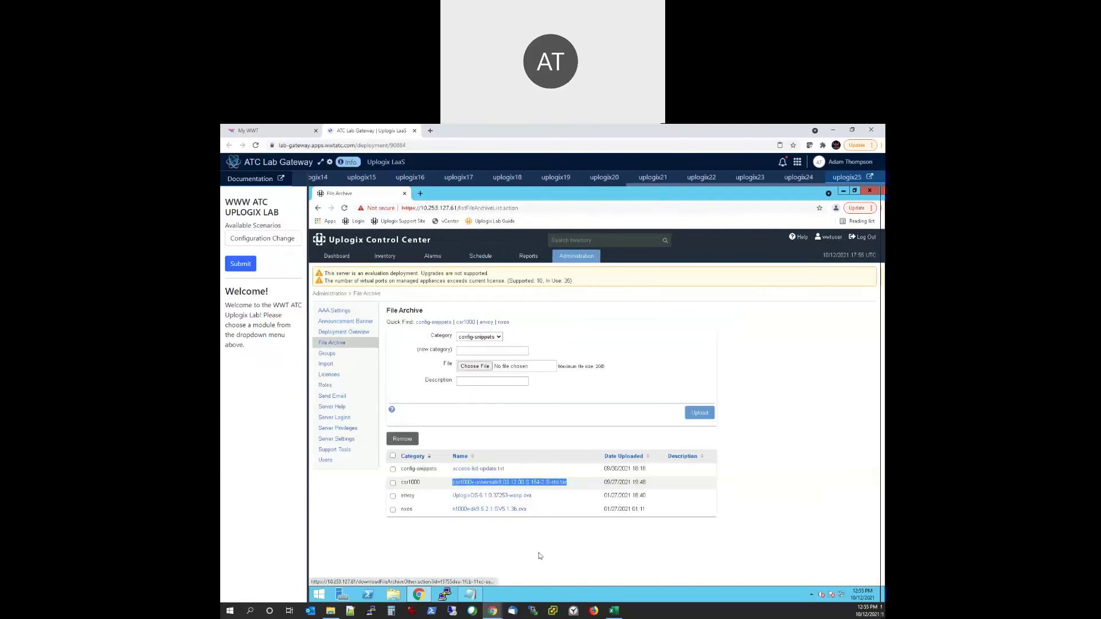
left_click(466, 501)
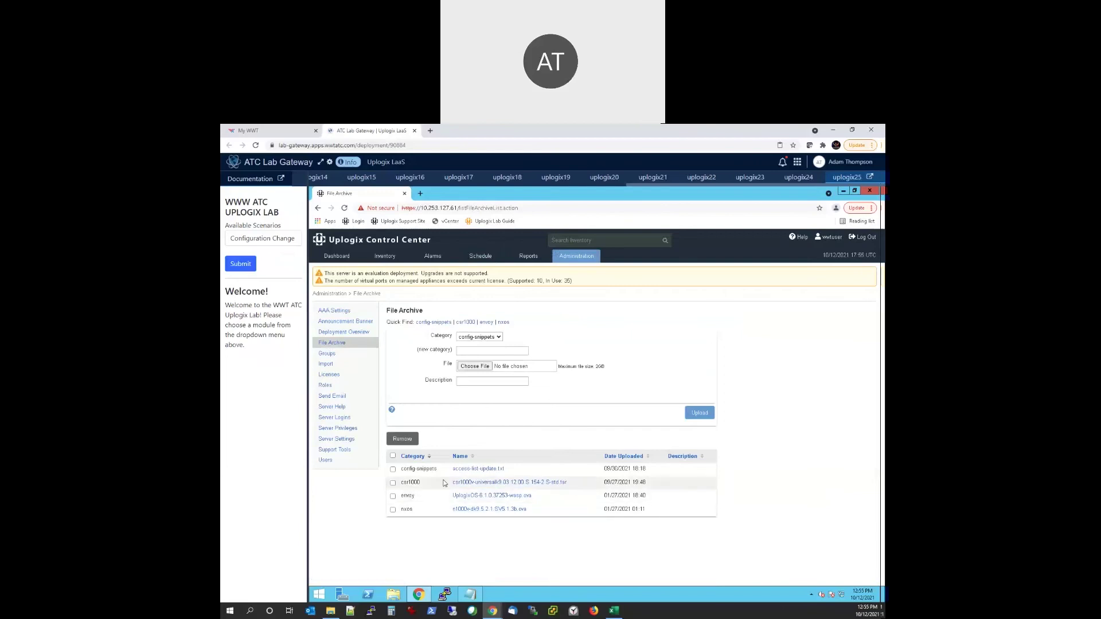
left_click_drag(568, 483, 453, 483)
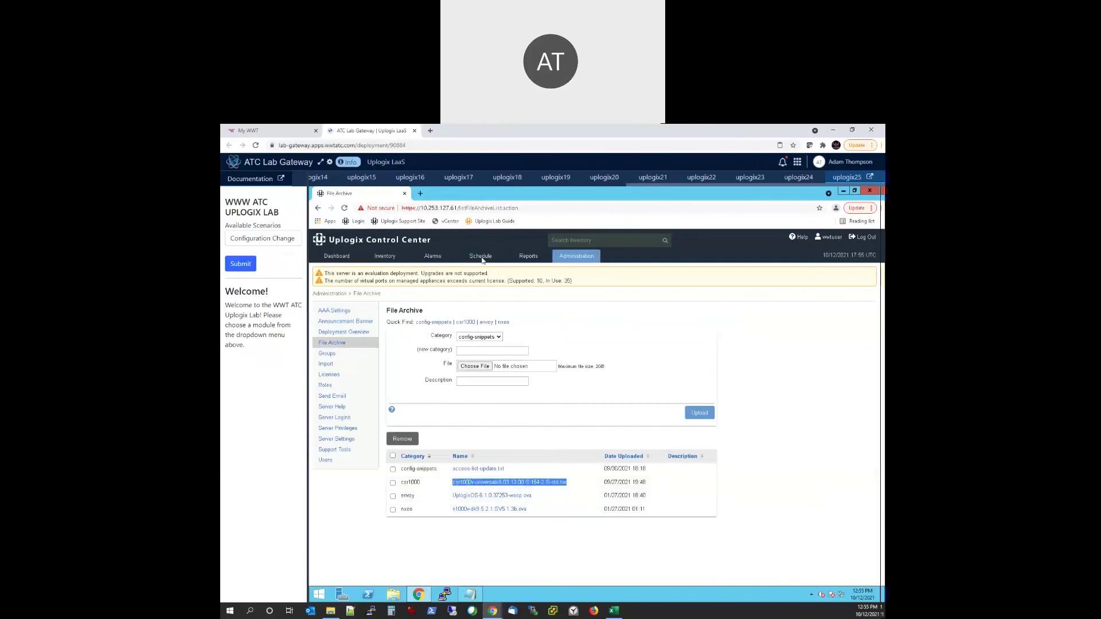
Step: Create a scheduled Download task for the All CSR1000s filter and proceed to its parameters
left_click(480, 257)
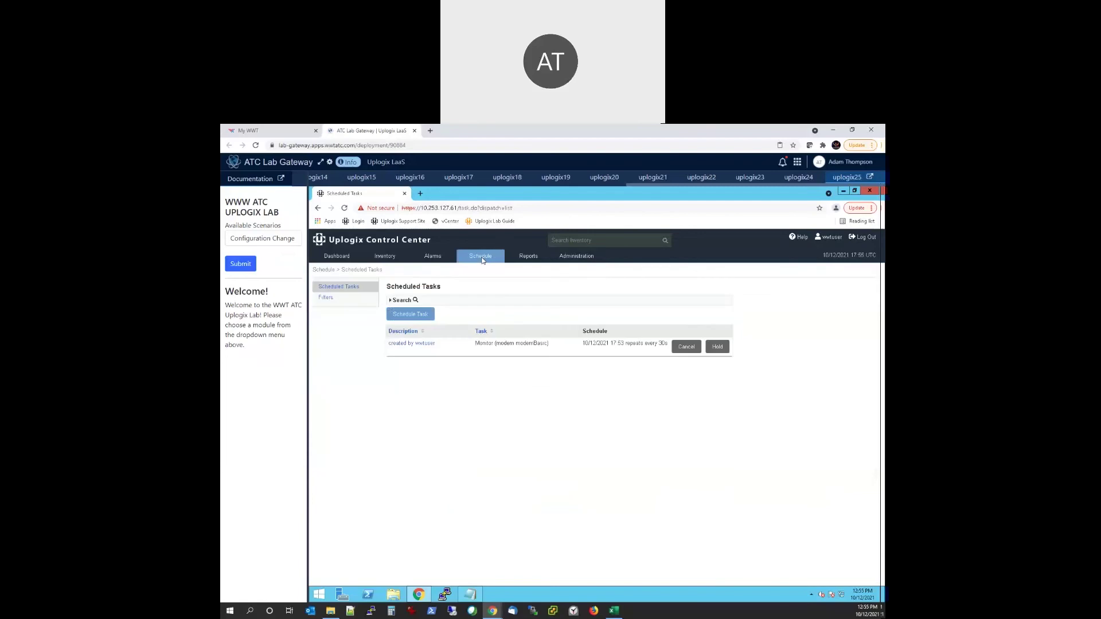
left_click(326, 297)
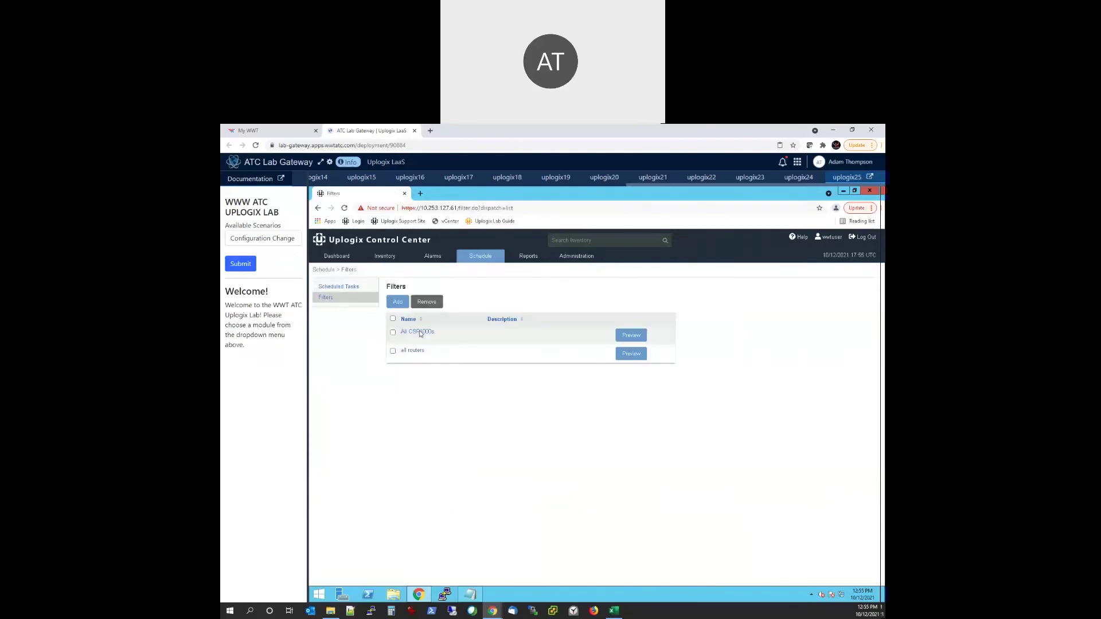
left_click(348, 289)
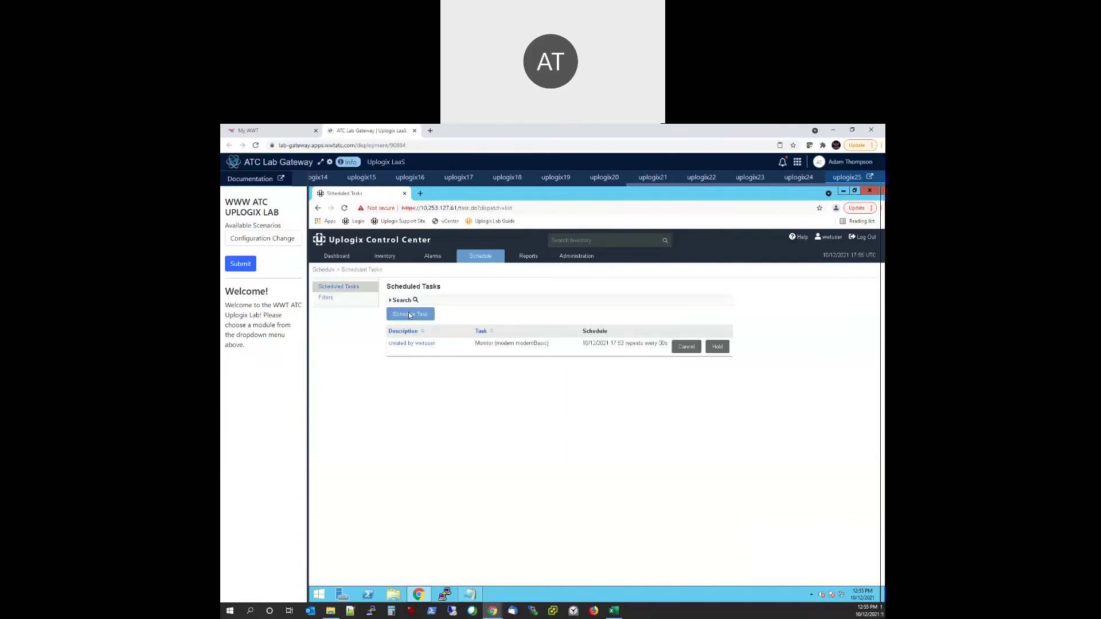
left_click(410, 315)
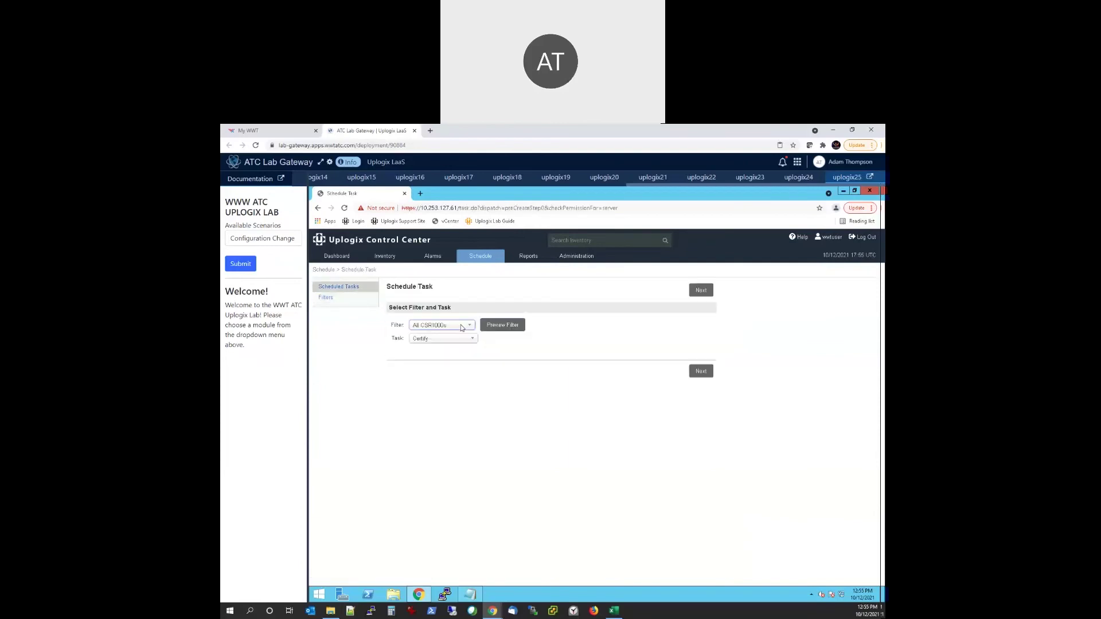
left_click(462, 326)
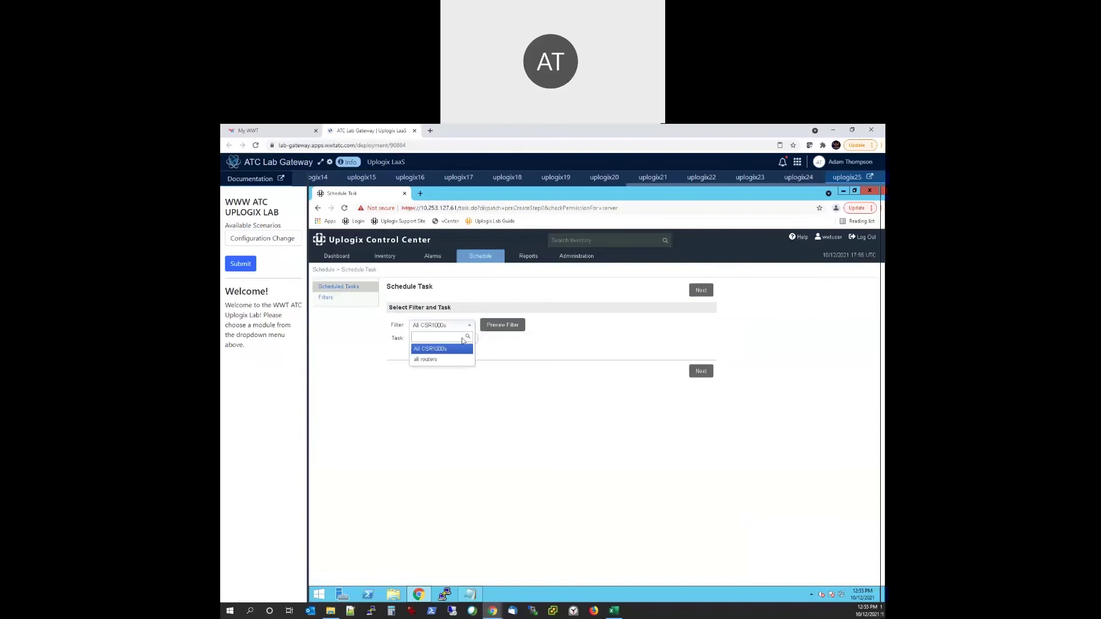
left_click(458, 349)
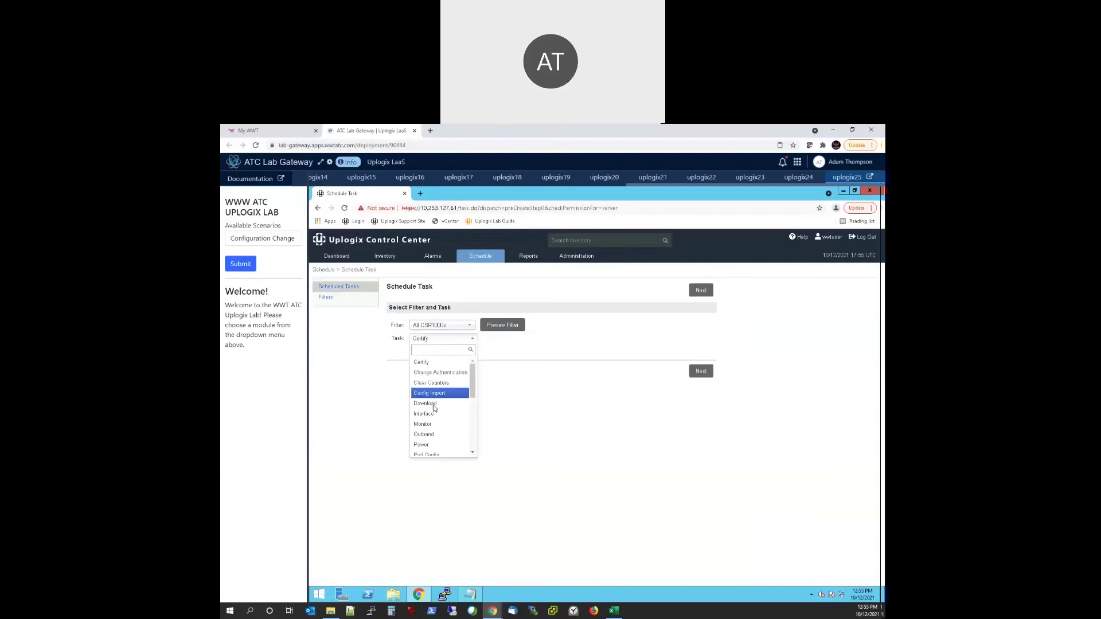
left_click(428, 404)
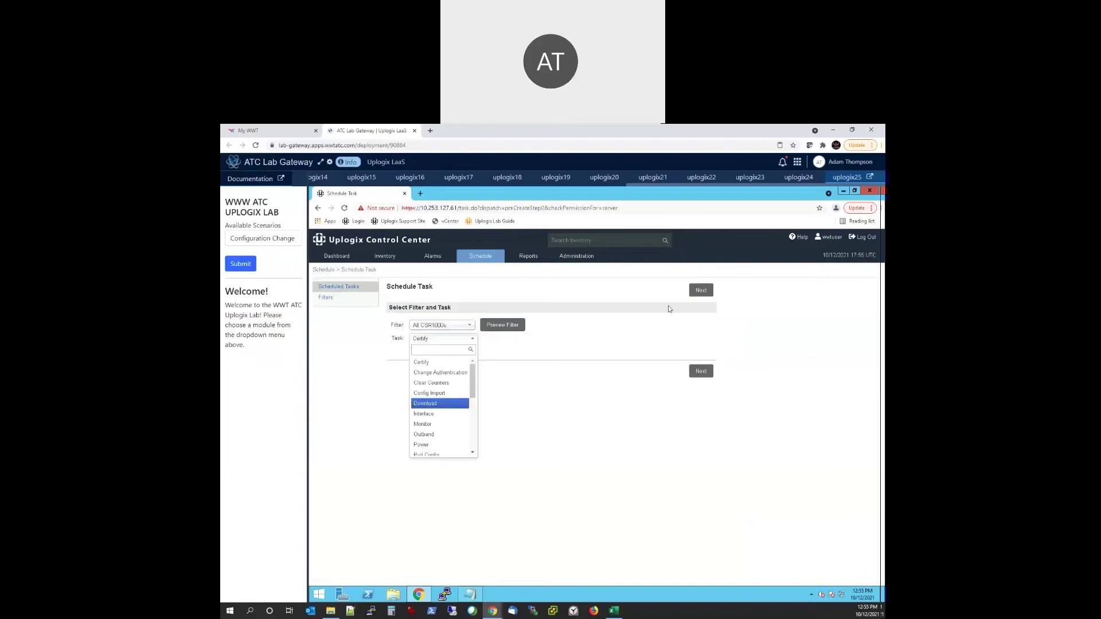
left_click(701, 291)
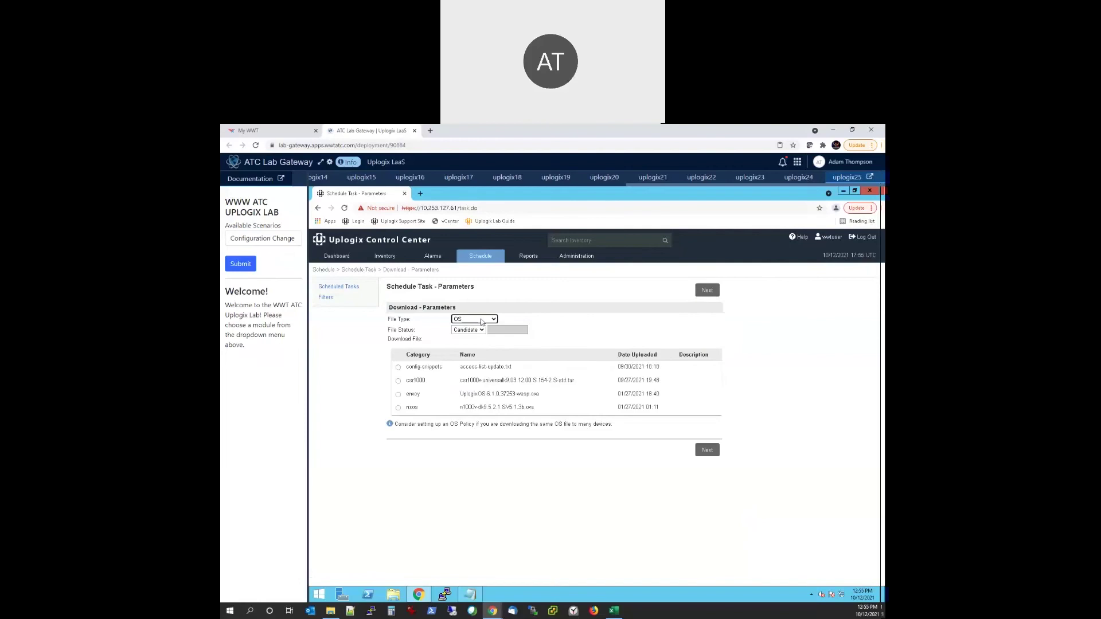
Step: Set the OS download's file status to Current, select the csr1000v-universalk9 image in the csr1000 category, and save the task to run once
left_click(482, 330)
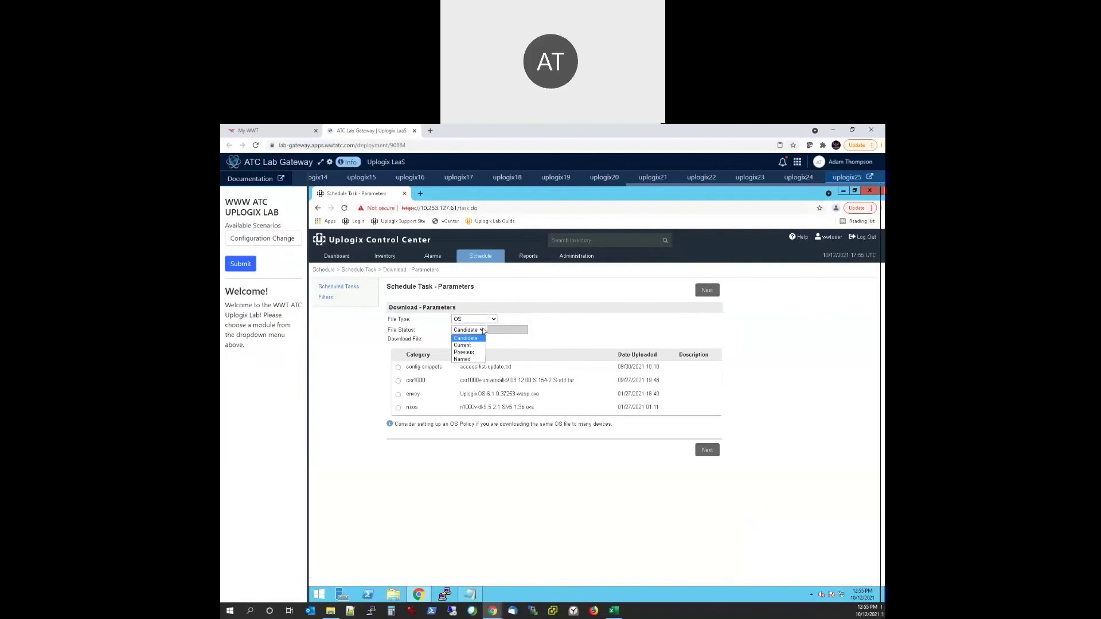
left_click(462, 345)
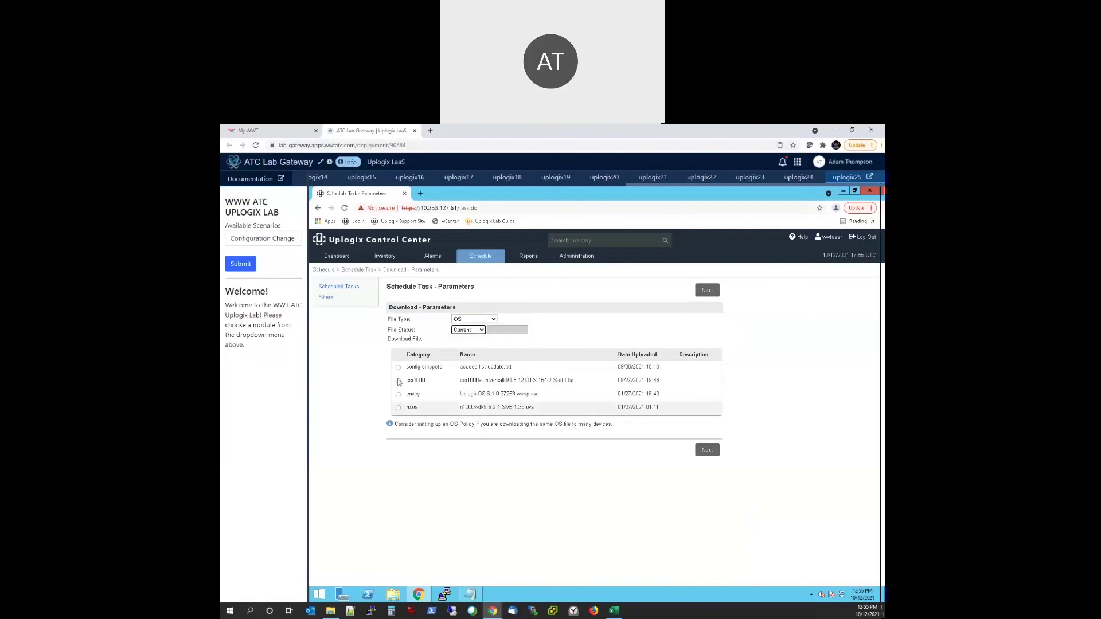
left_click(540, 386)
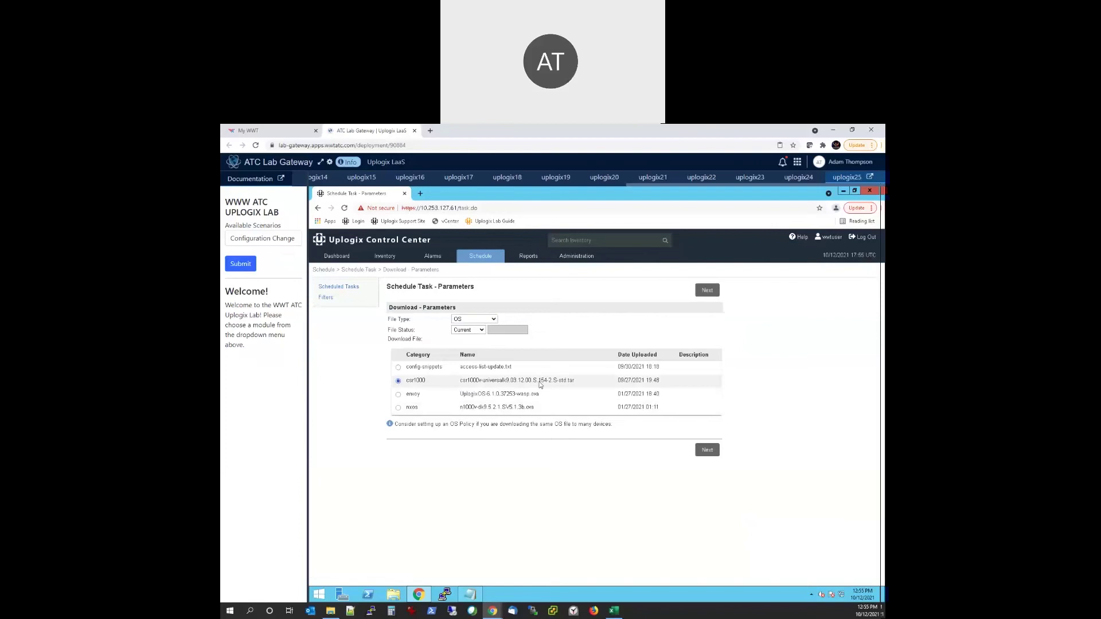
left_click_drag(460, 381, 490, 380)
left_click_drag(559, 490, 628, 489)
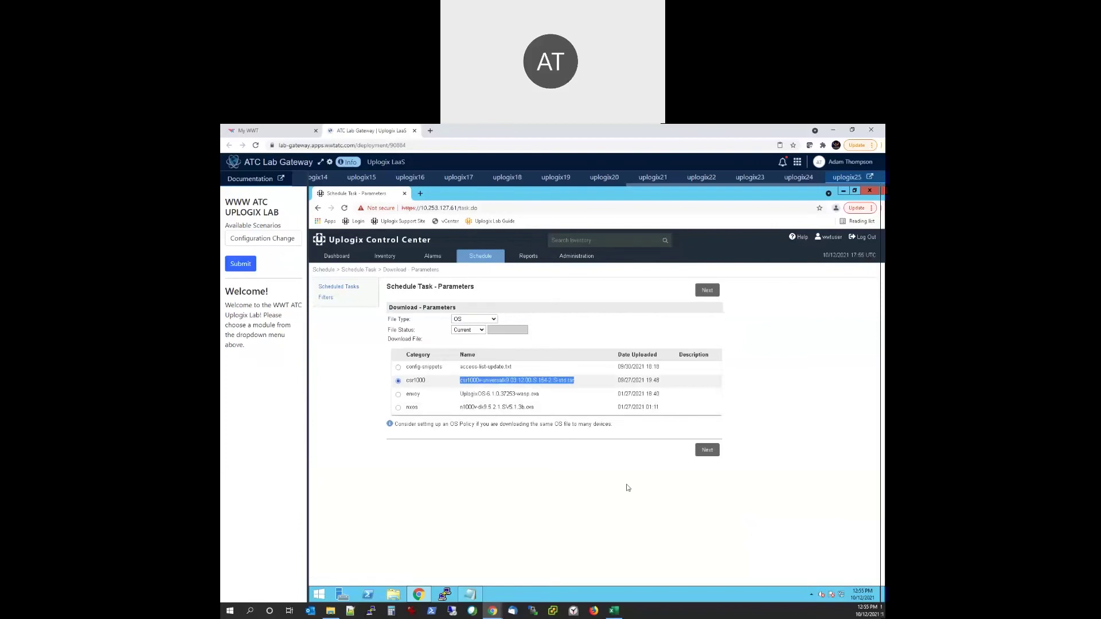
left_click(628, 488)
left_click(707, 451)
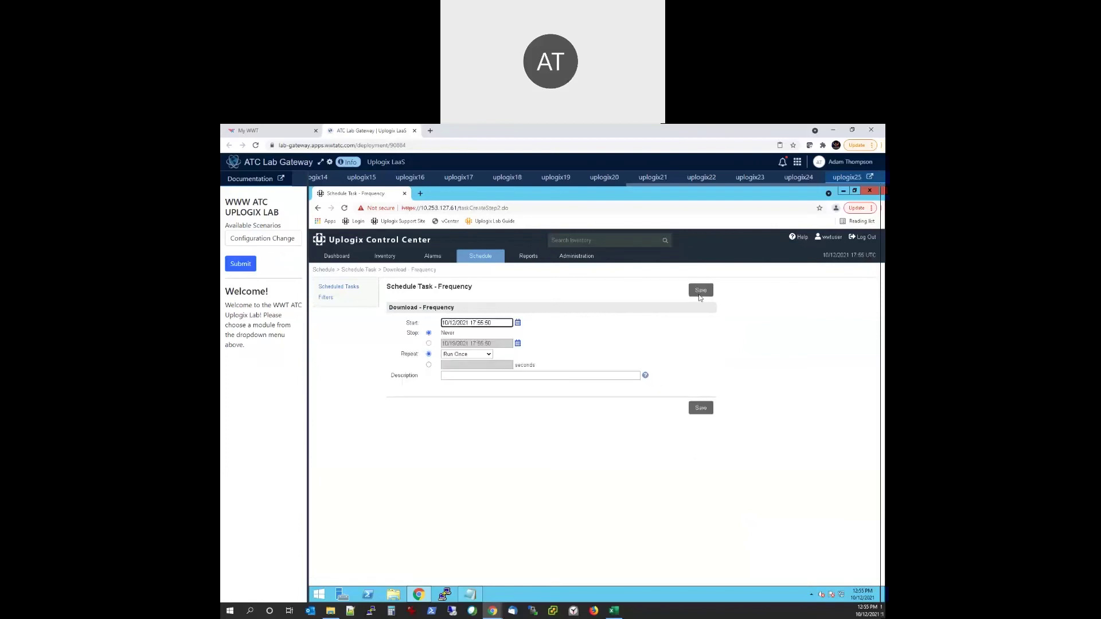
left_click(700, 296)
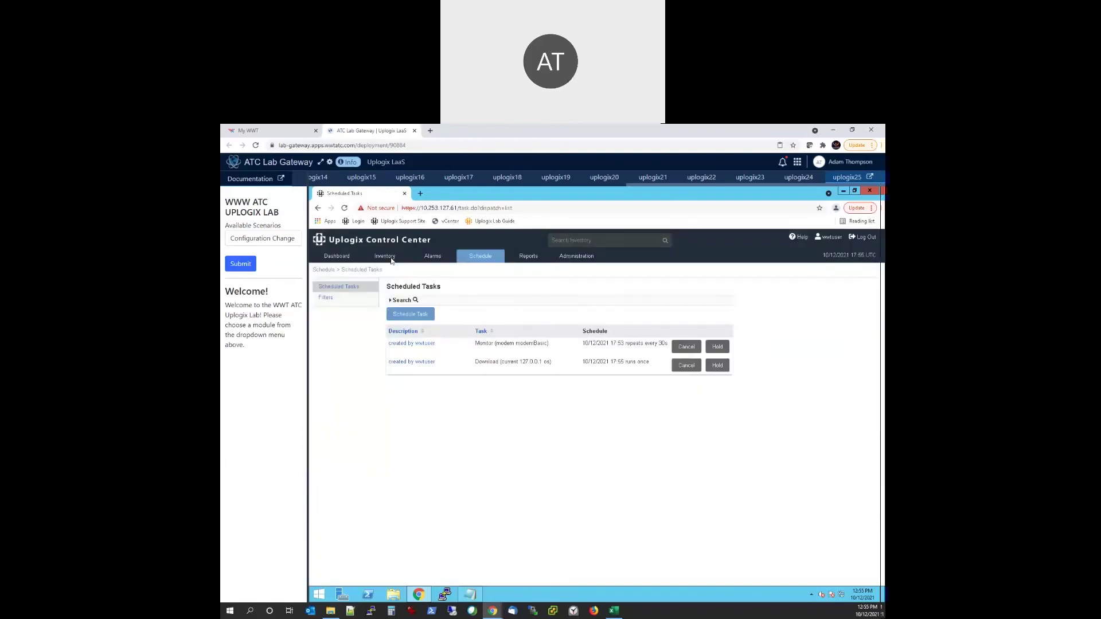
Step: Open the VAPOC-Training appliance from the inventory and log in over SSH with the username and account password, paging through the port status list
left_click(392, 261)
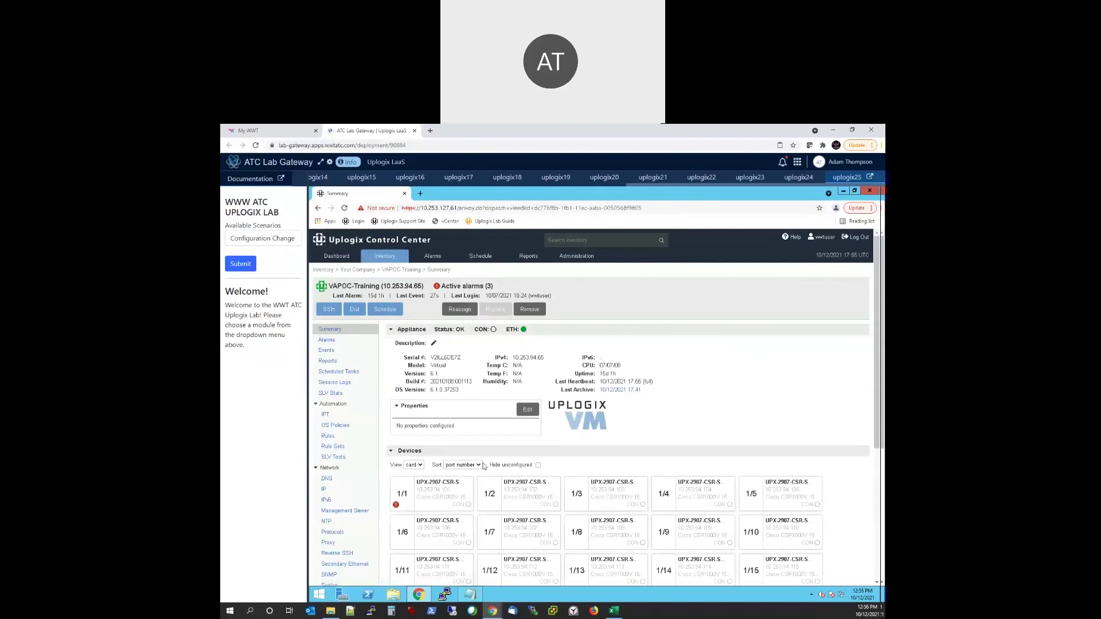
left_click(330, 310)
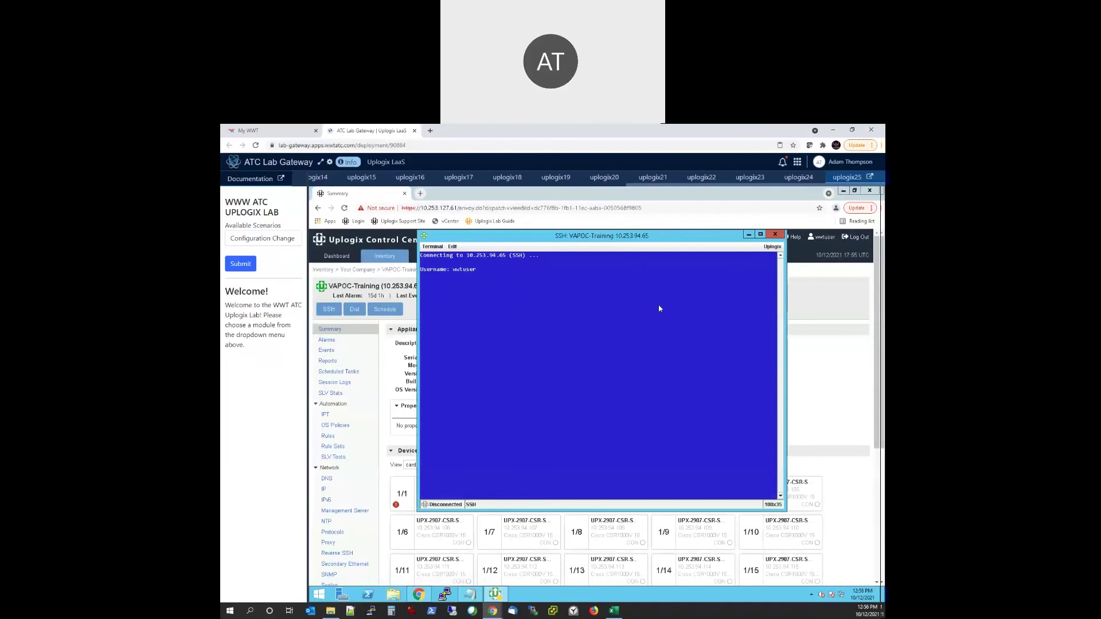
key("Return")
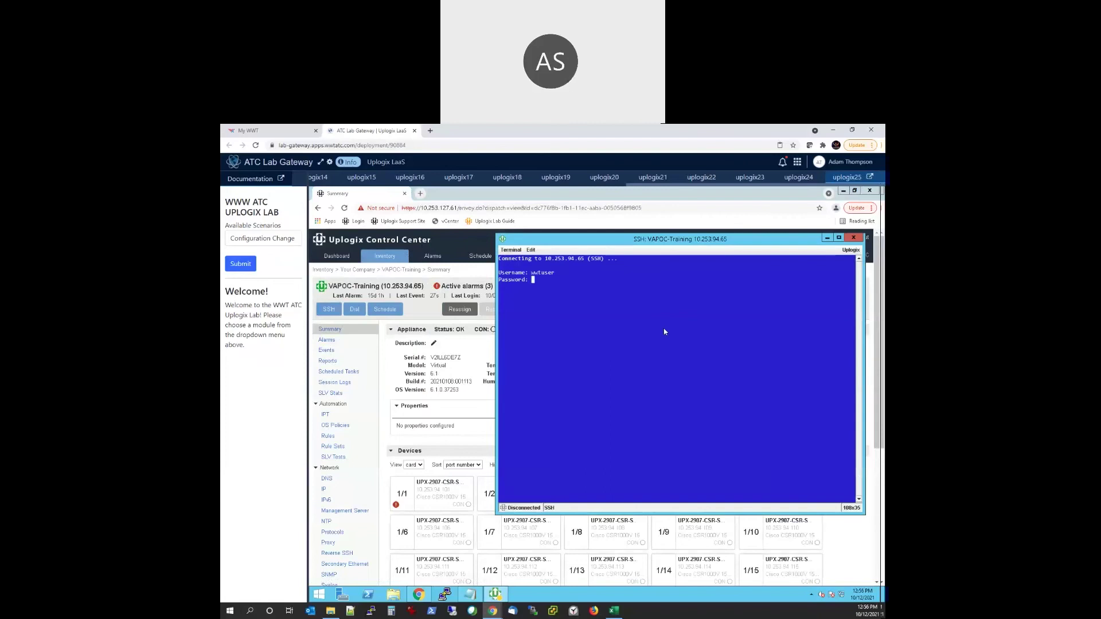
key("ctrl+v")
key("Return")
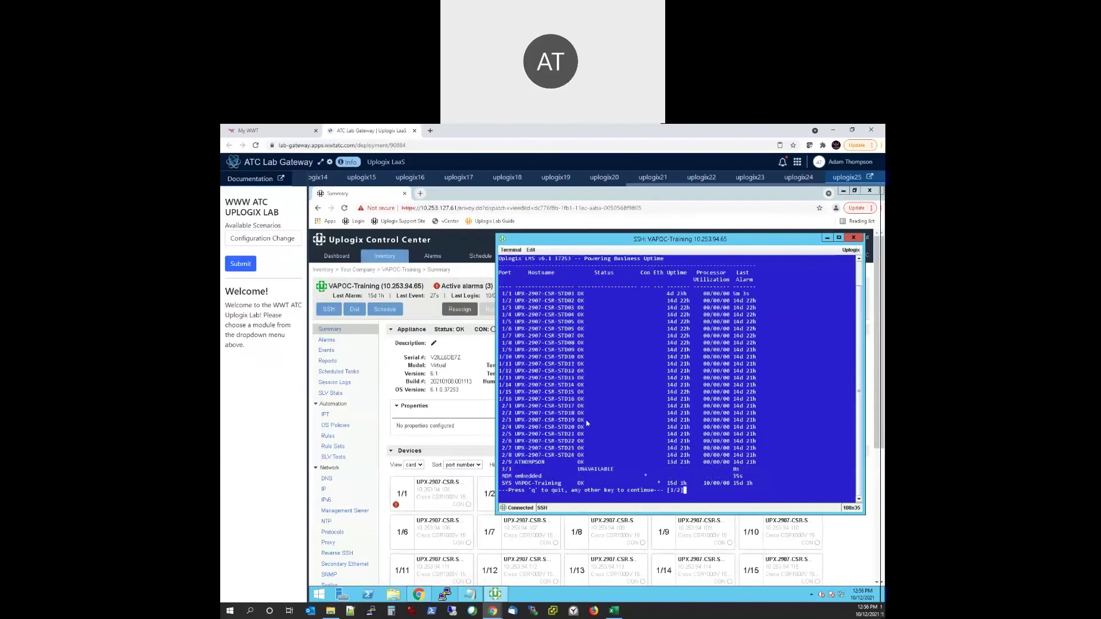
key("space")
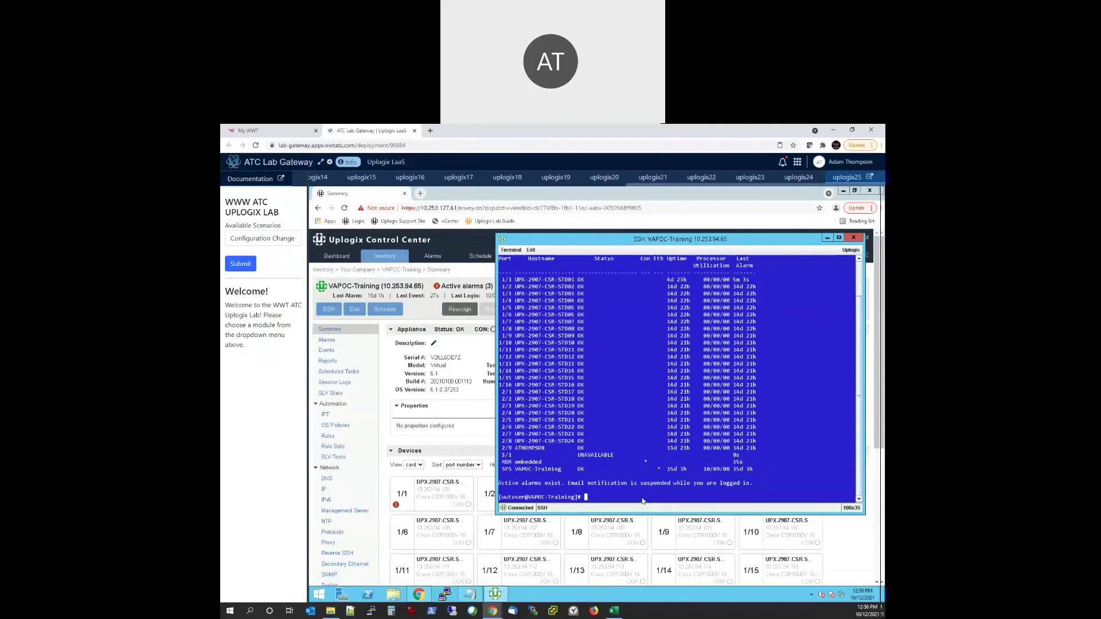
Step: Enter port 1/4 with "port 1/4" and run "show dir" to examine its stored standard OS file
type("port 1/4")
key("Return")
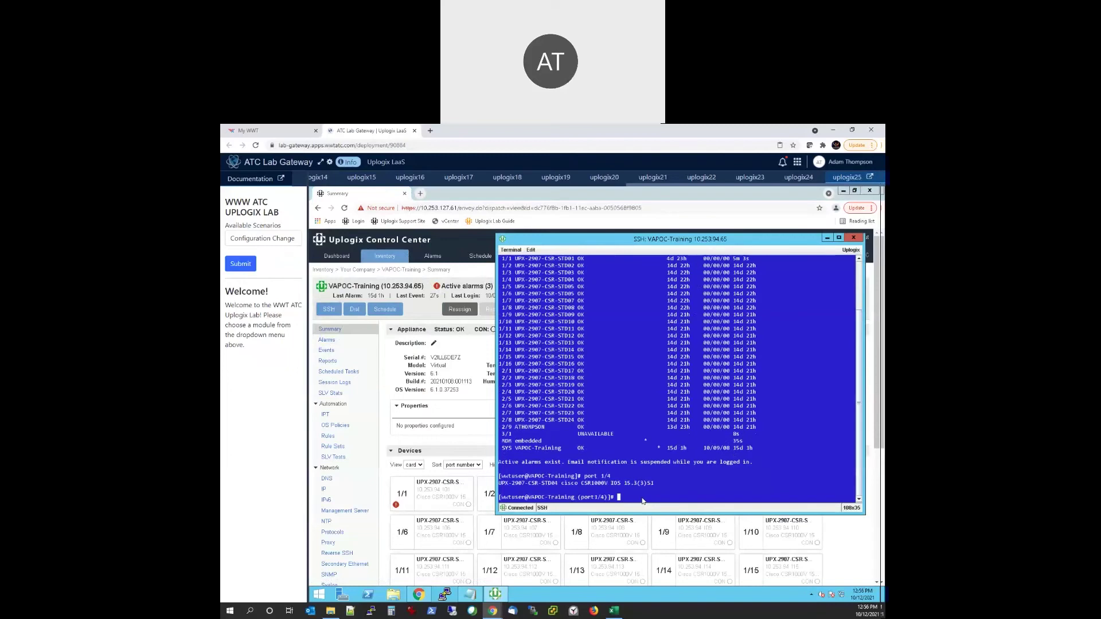
type("show dir")
key("Return")
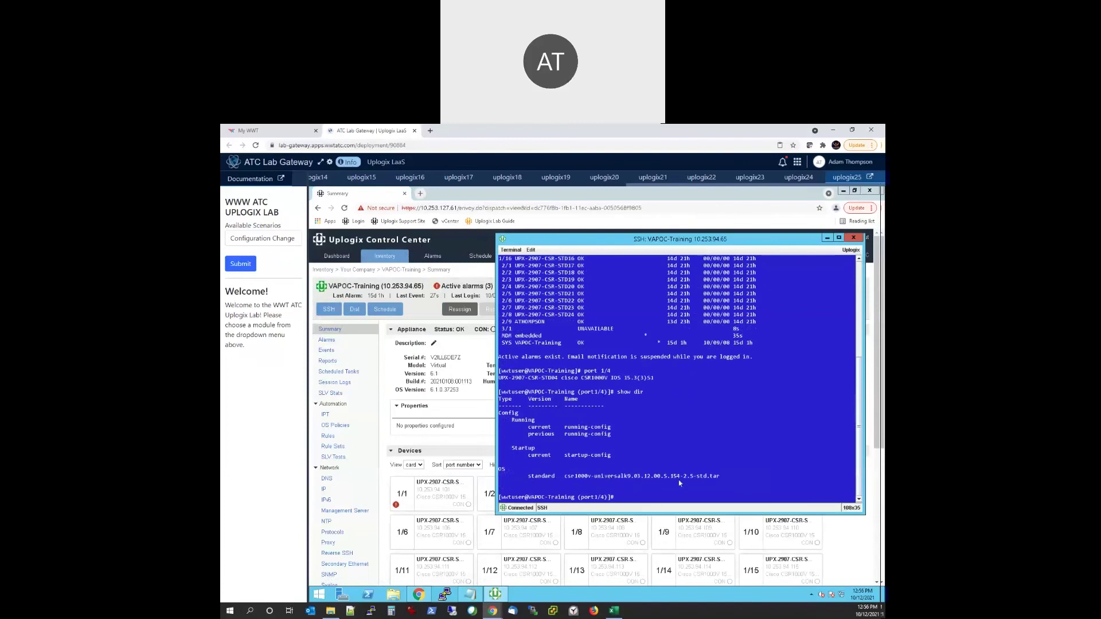
left_click_drag(528, 476, 724, 476)
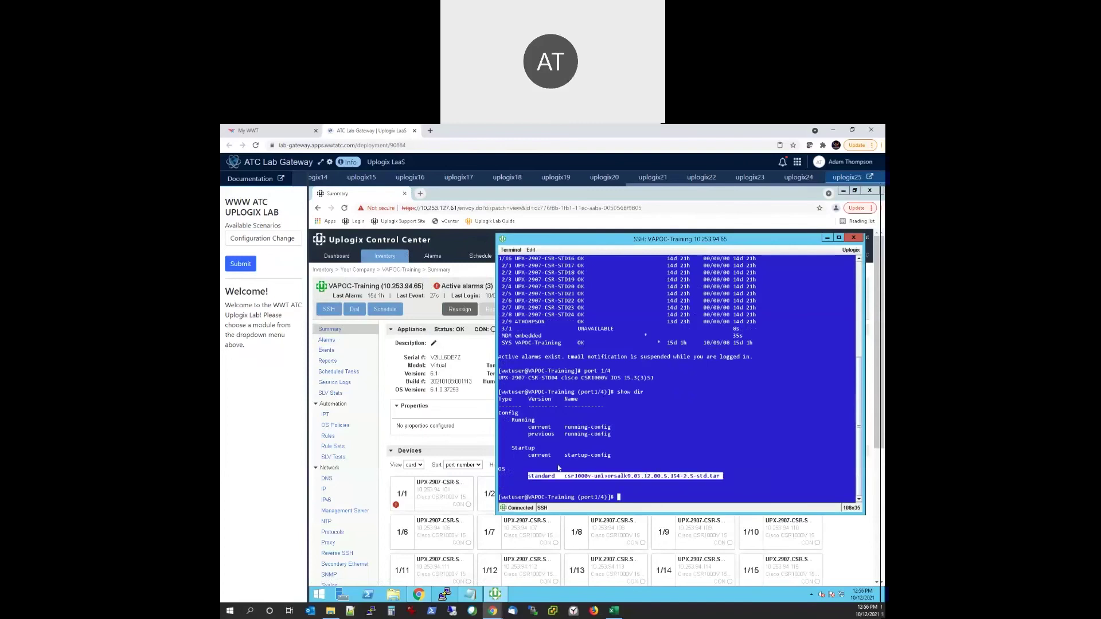
left_click(532, 479)
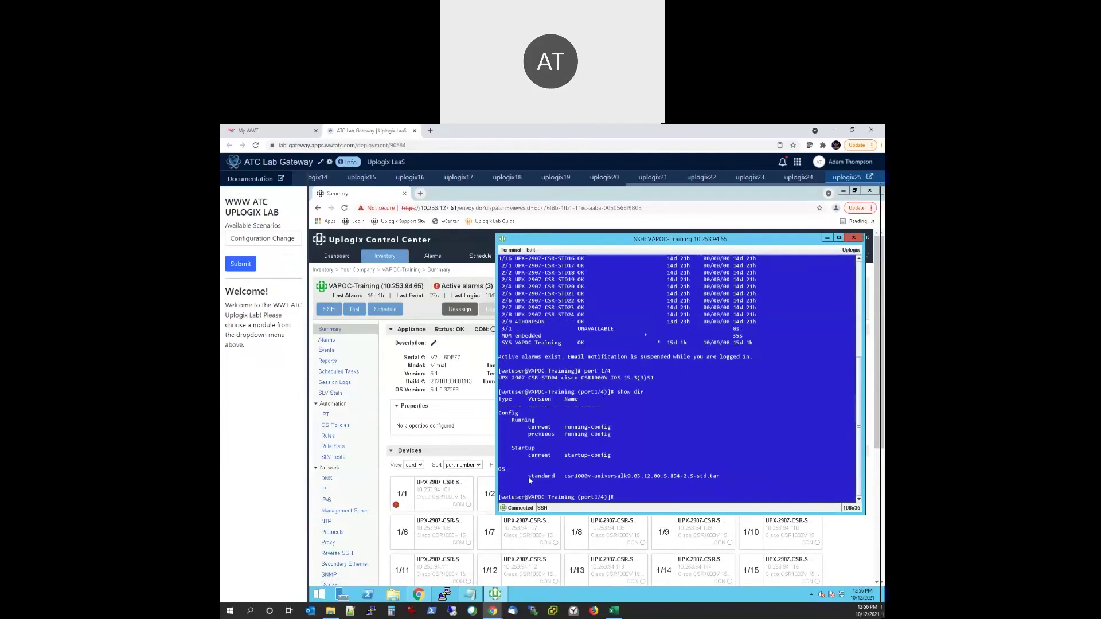
left_click_drag(529, 476, 760, 484)
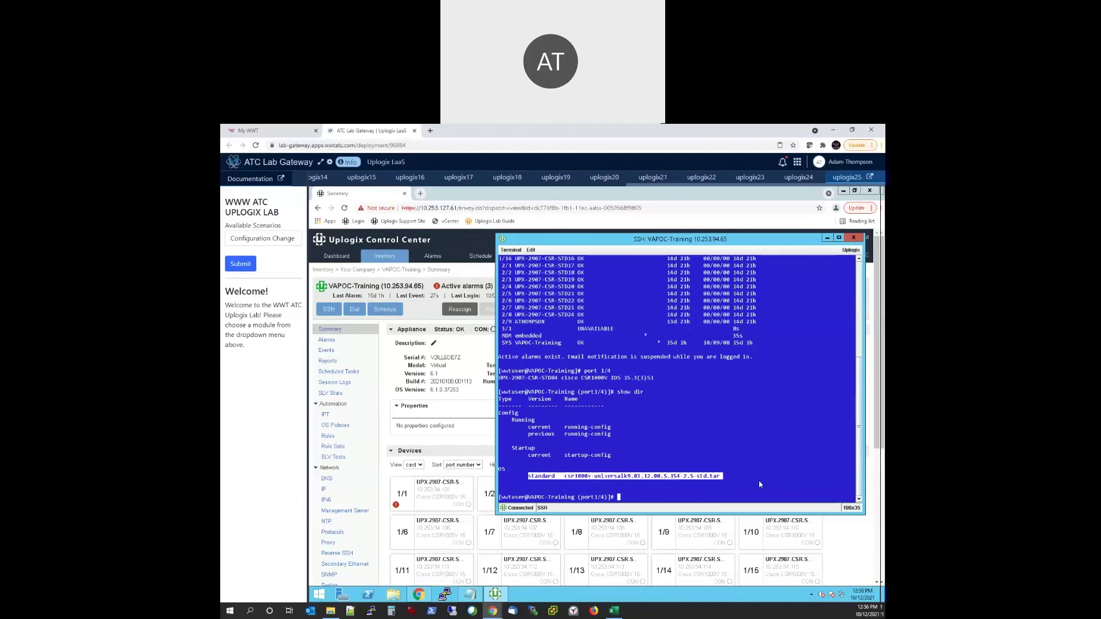
left_click(760, 485)
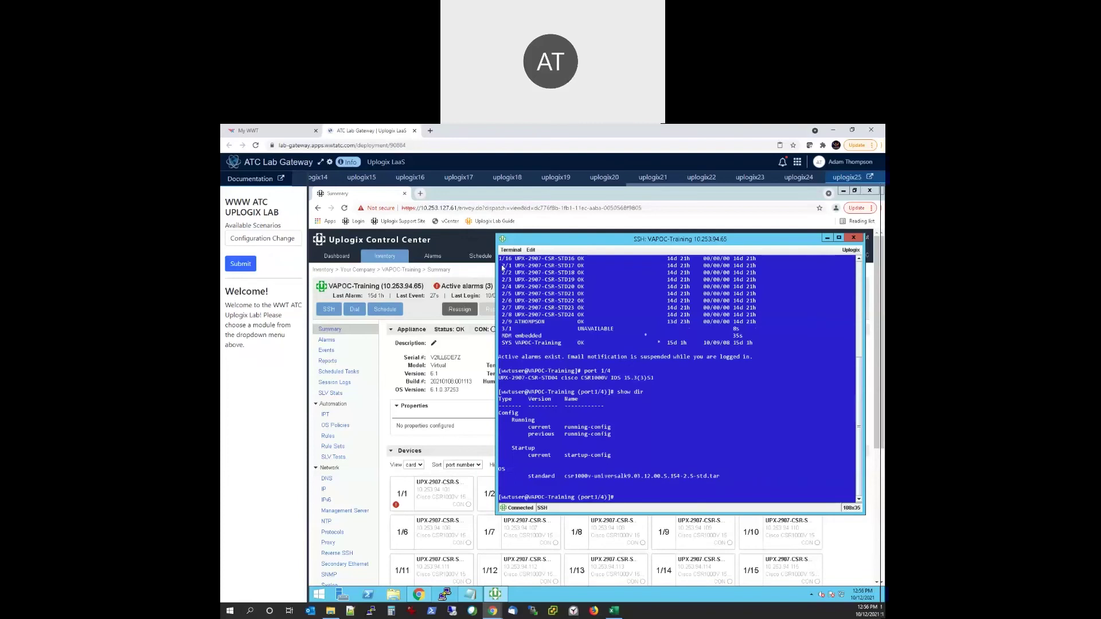
Step: Return to Control Center's scheduled tasks and review the Download task's full list of target appliances and their statuses
left_click(483, 257)
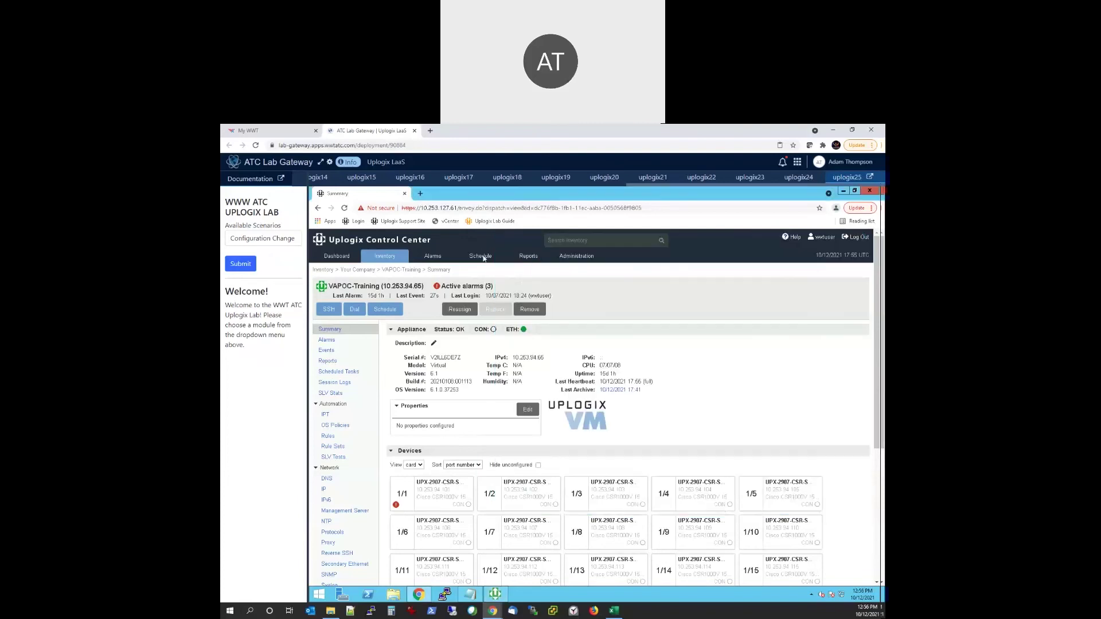
left_click(481, 256)
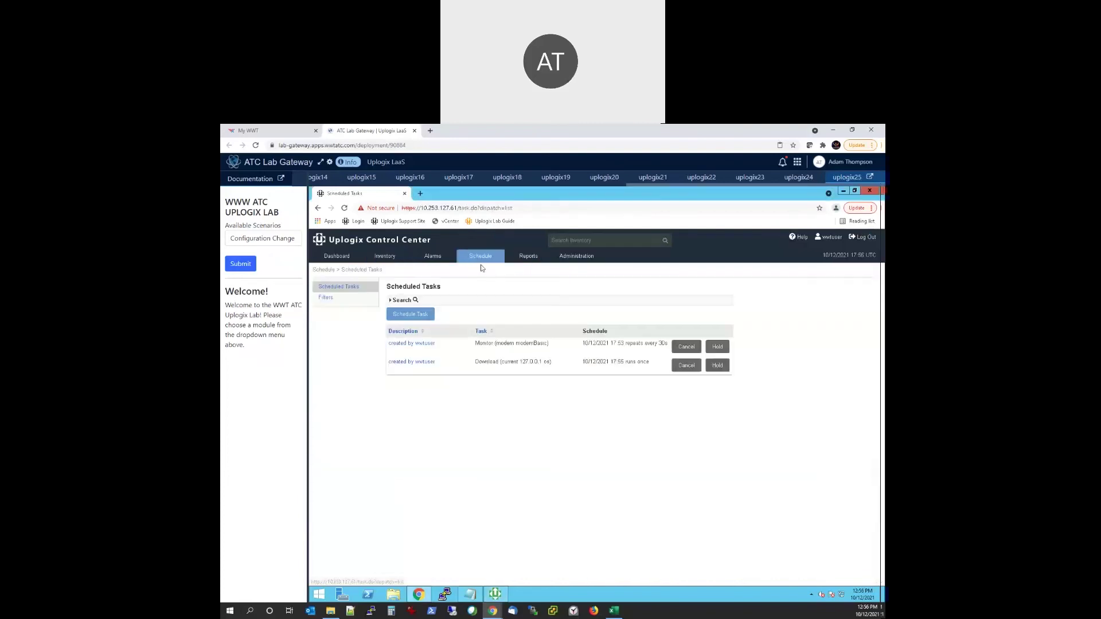
left_click(418, 362)
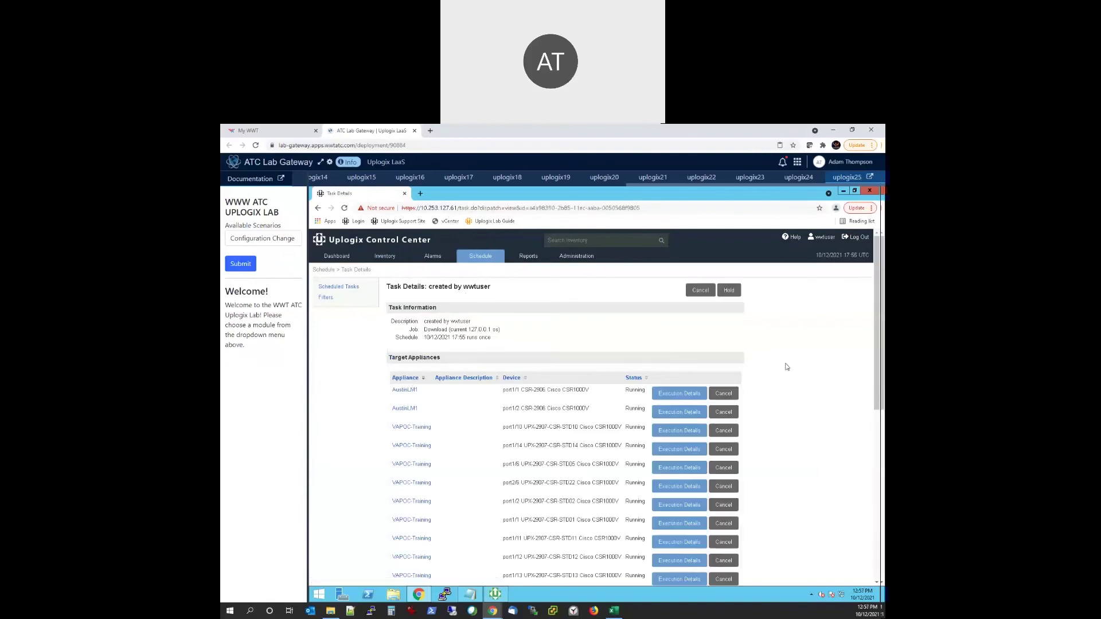
scroll(775, 360, "down", 2)
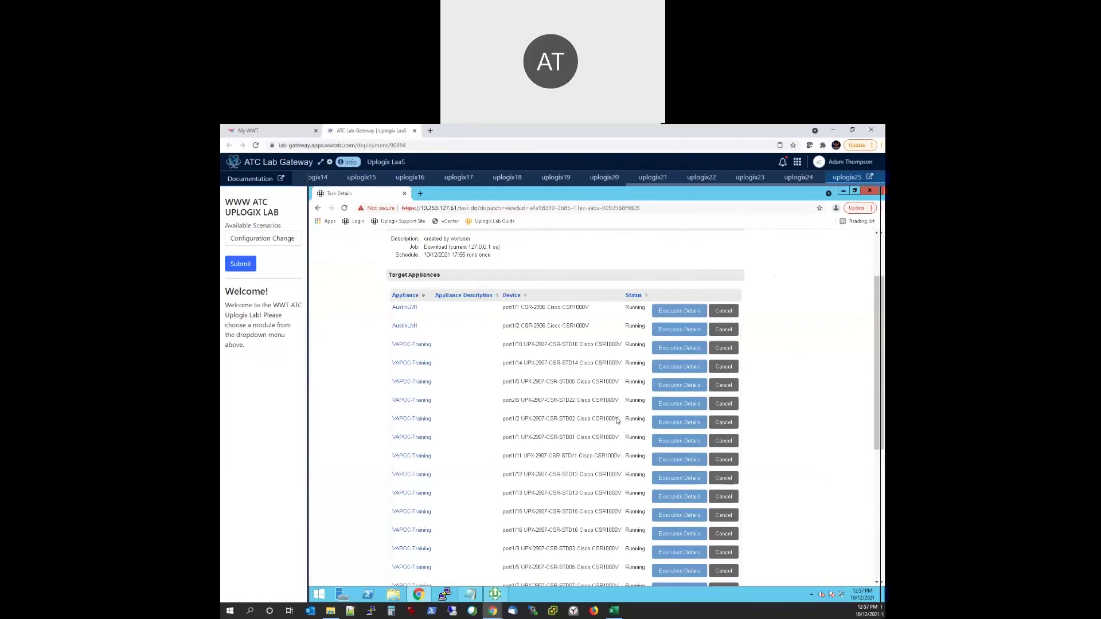
scroll(773, 360, "down", 4)
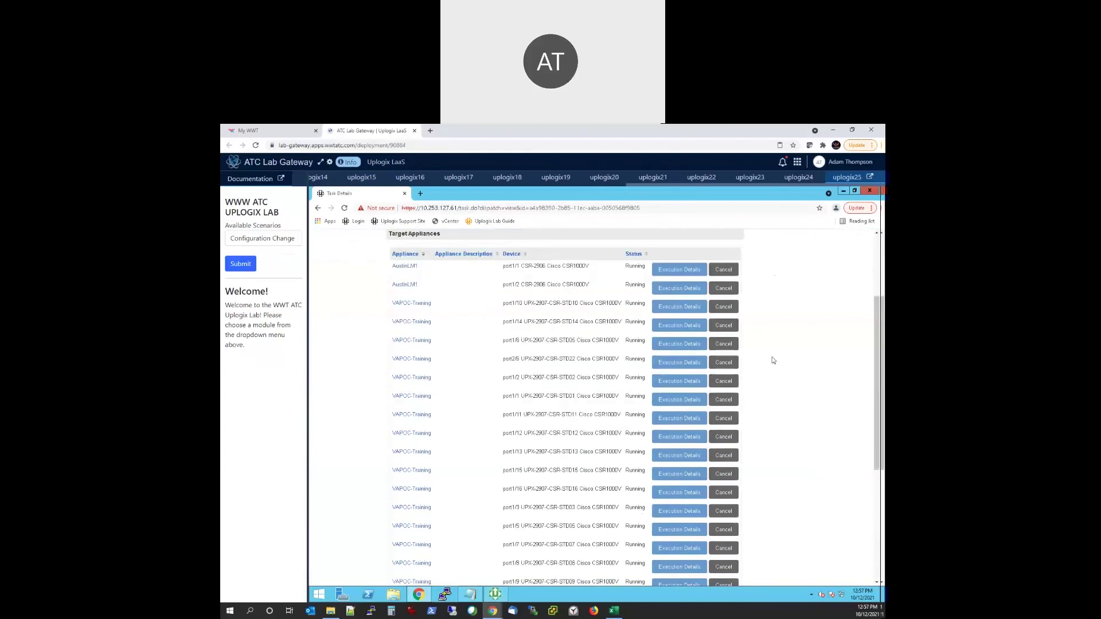
scroll(774, 360, "down", 2)
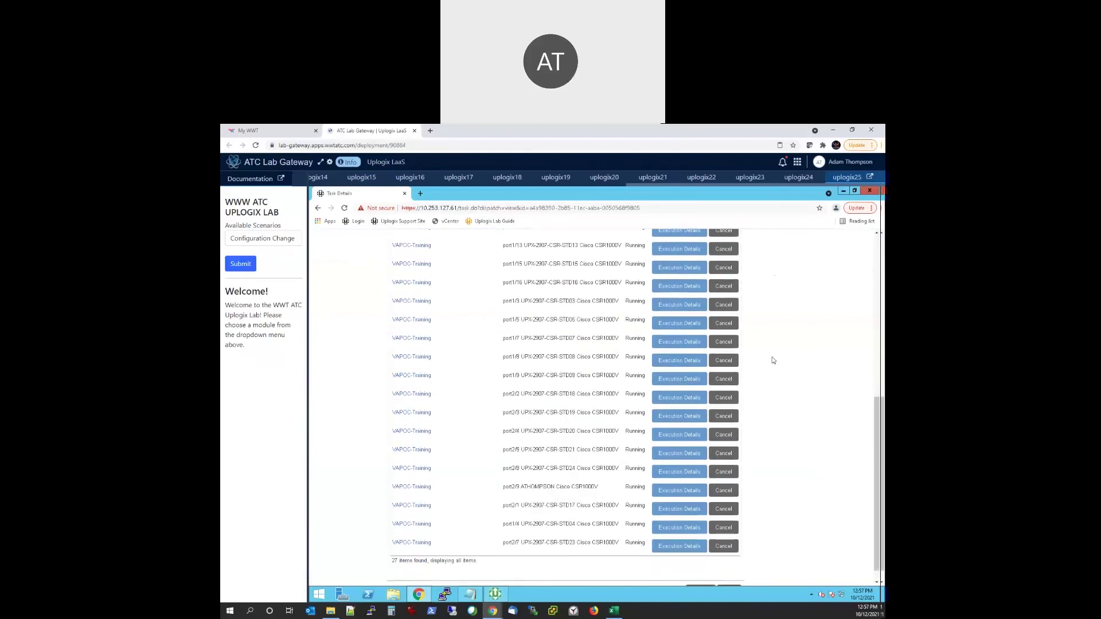
scroll(773, 360, "down", 1)
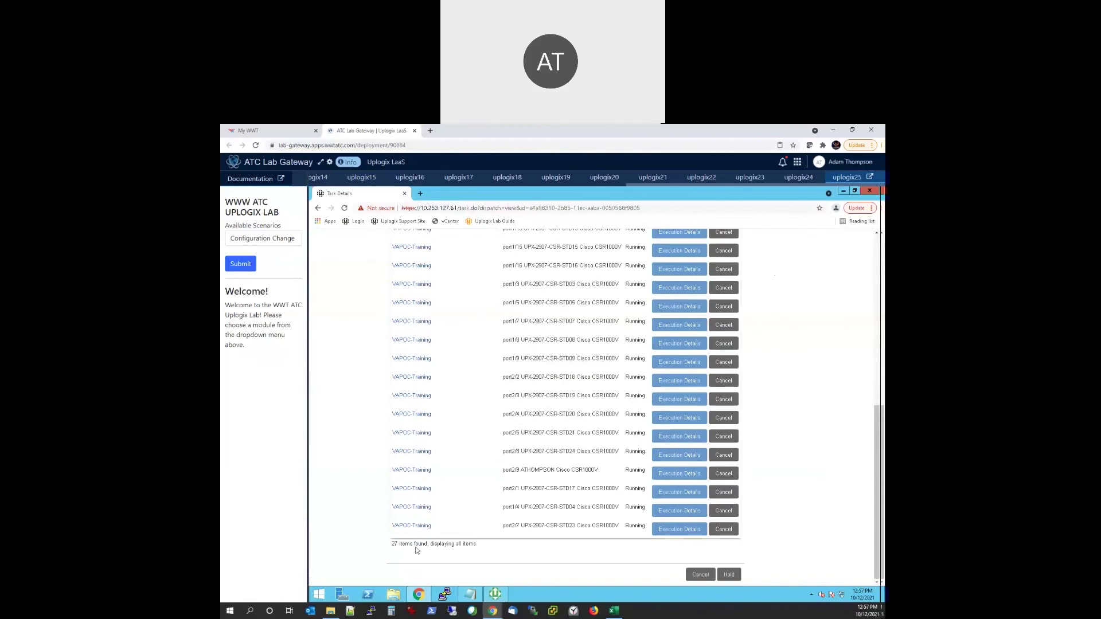
left_click_drag(395, 544, 391, 544)
scroll(792, 493, "up", 5)
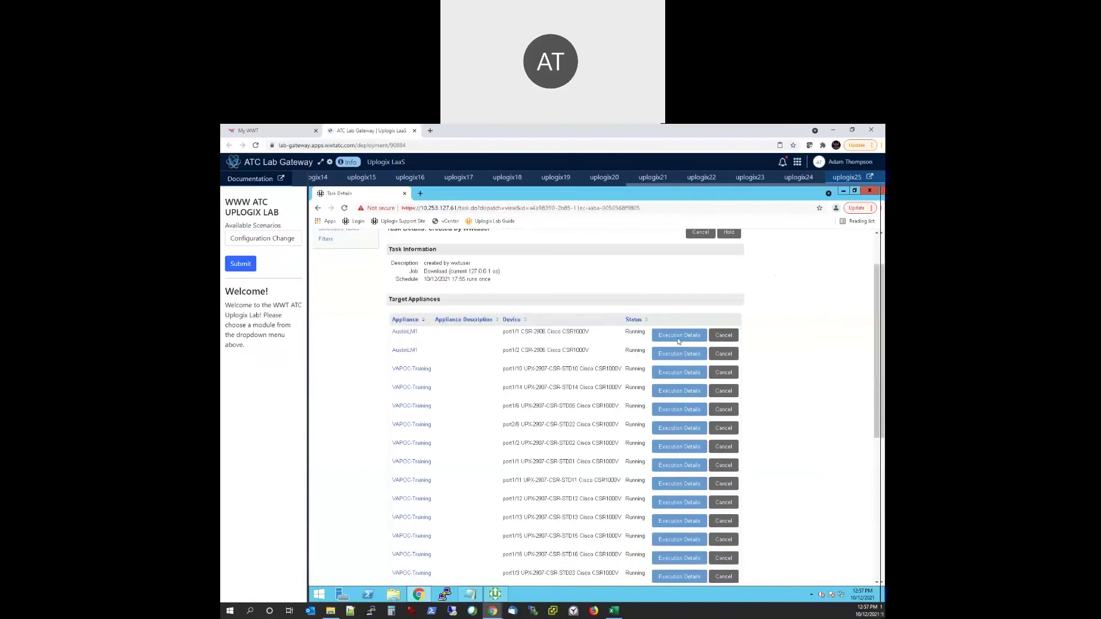
Step: Check the execution log for the AustinLM1 port 1/2 download, and examine the byte checkpoints in its detail log
left_click(678, 355)
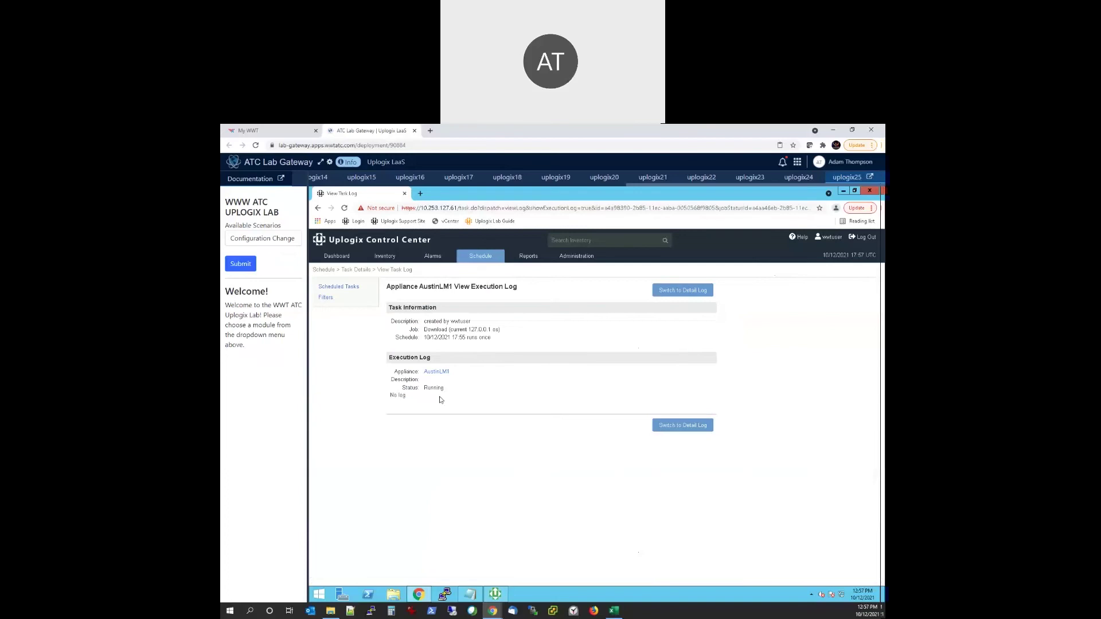
left_click(694, 428)
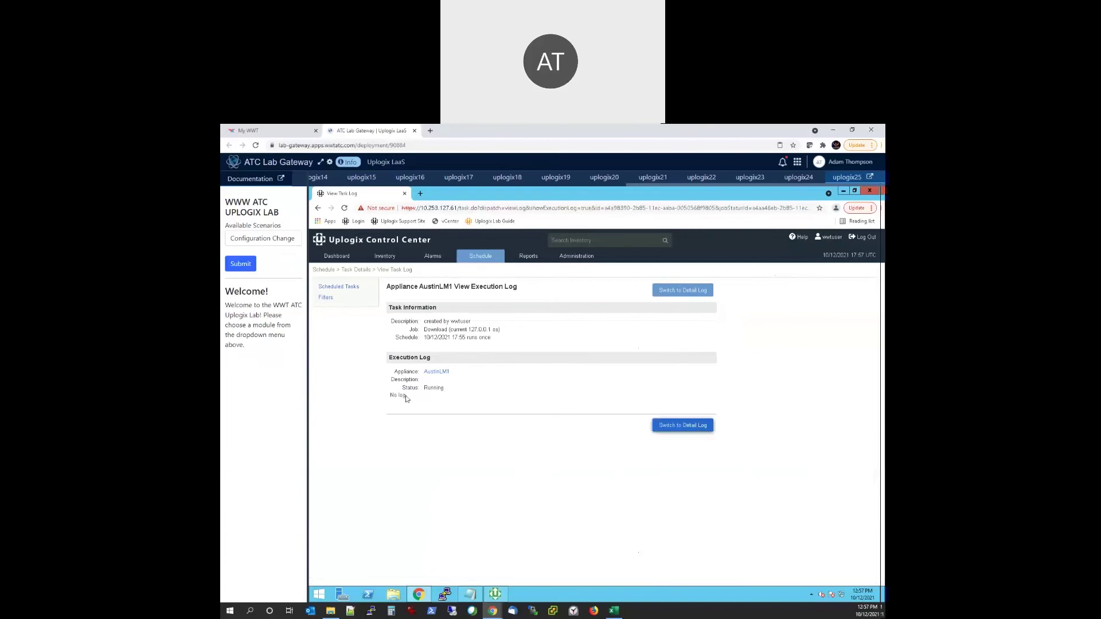
left_click_drag(476, 401, 679, 430)
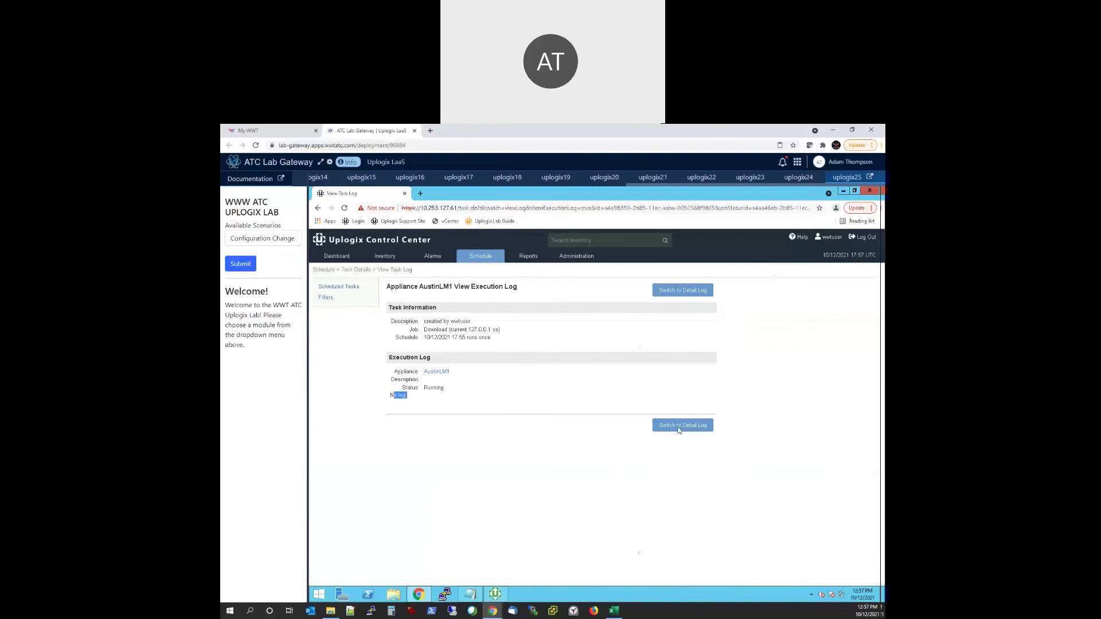
left_click(679, 430)
left_click(702, 427)
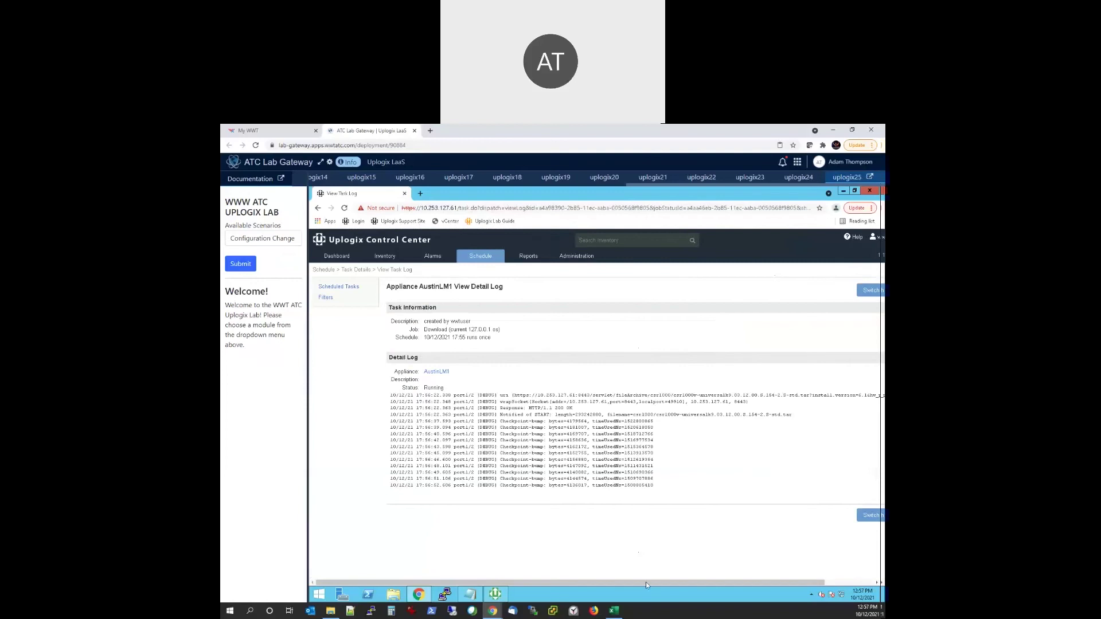
left_click_drag(646, 583, 683, 552)
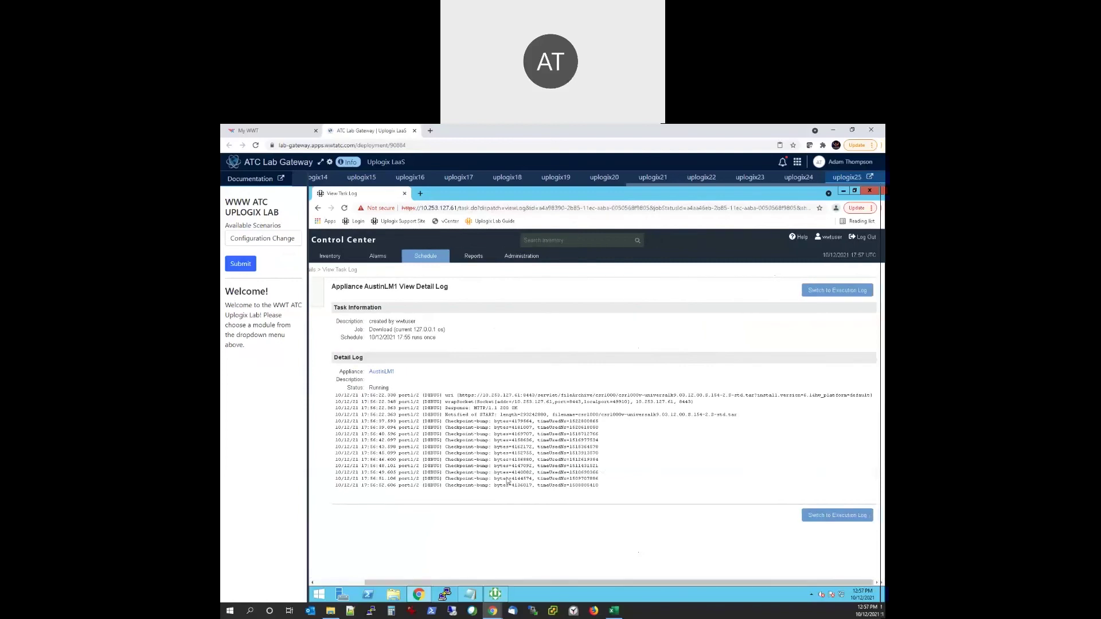
left_click_drag(508, 472, 604, 478)
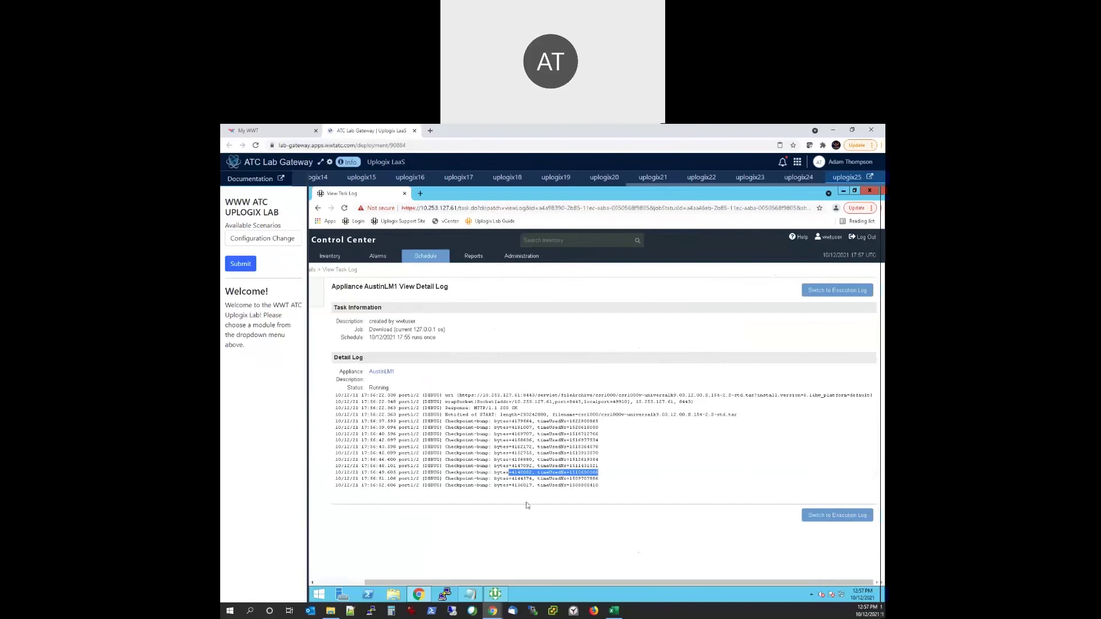
double_click(523, 479)
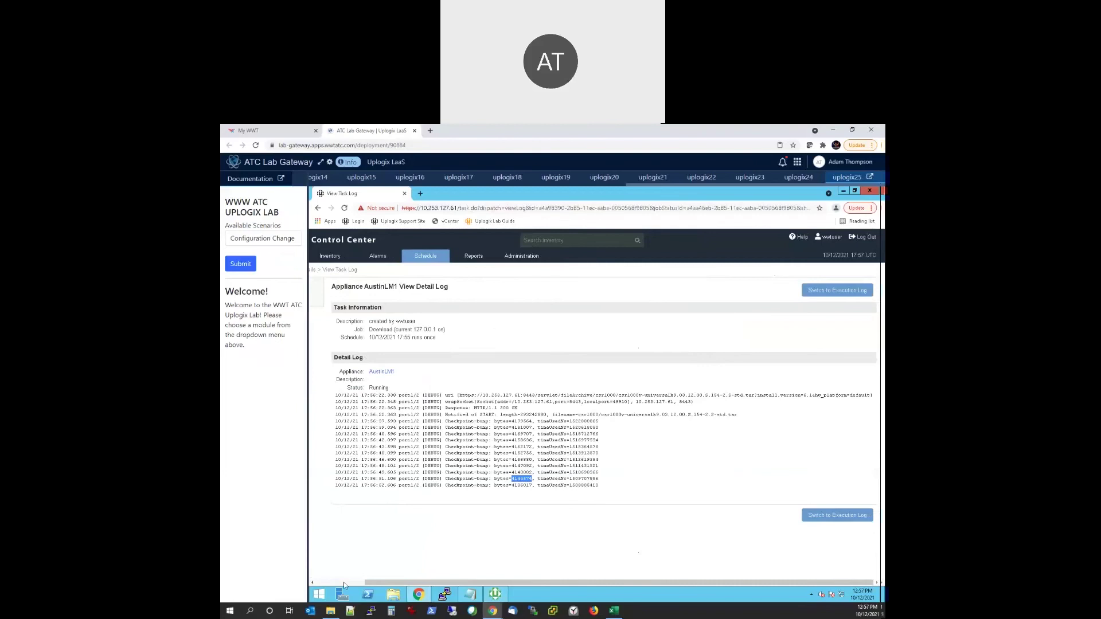
left_click(445, 487)
left_click(337, 585)
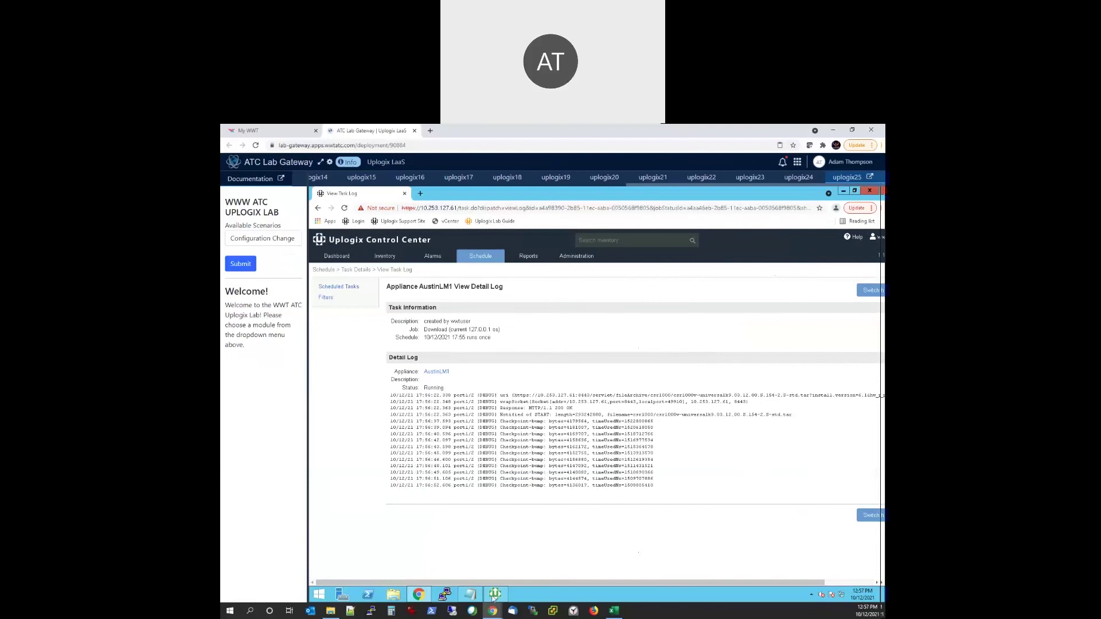
Step: Switch to the PowerPoint presentation and end the slide show on the "Lab: Filters and Tasks" slide
key("alt+Tab")
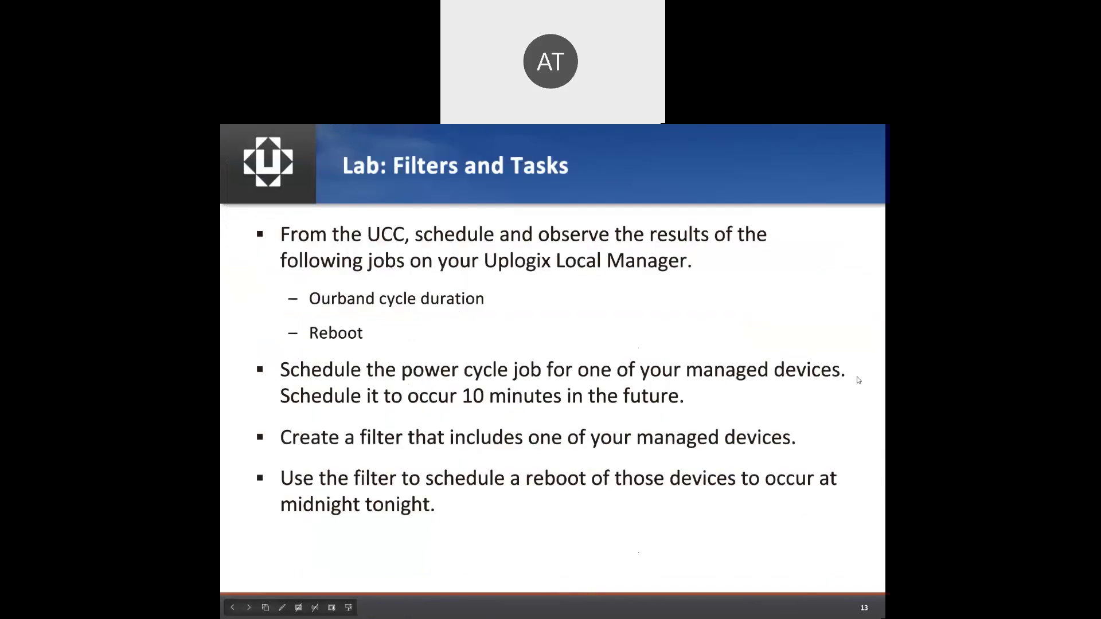
key("Escape")
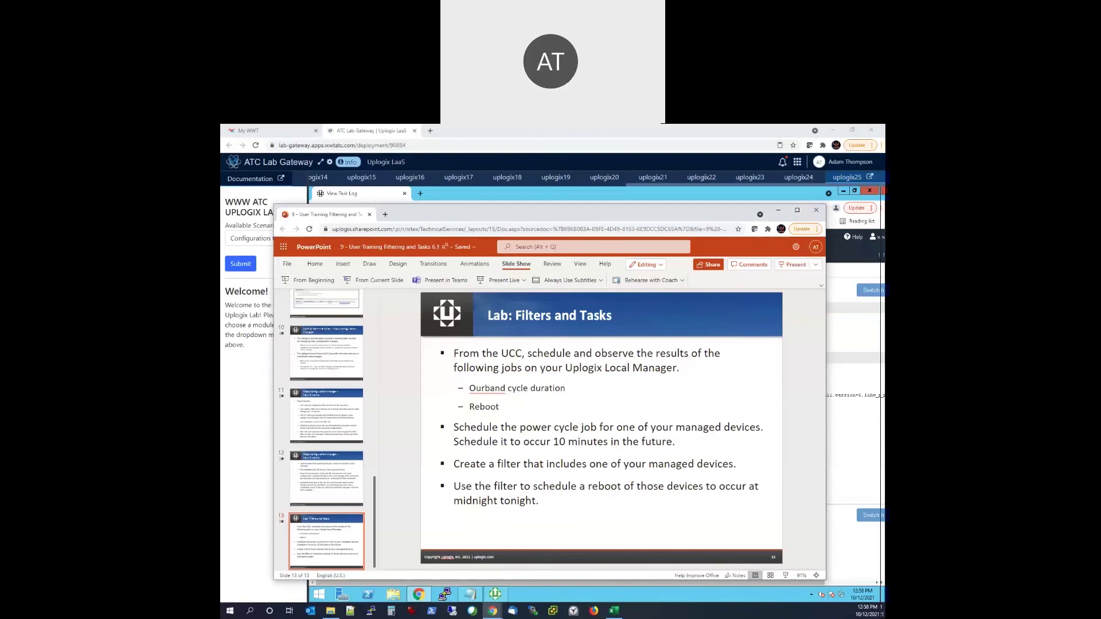
Step: Switch to the "10 - User Training Monitors and Rules 6.1" presentation and start its slide show from the beginning
key("alt+Tab")
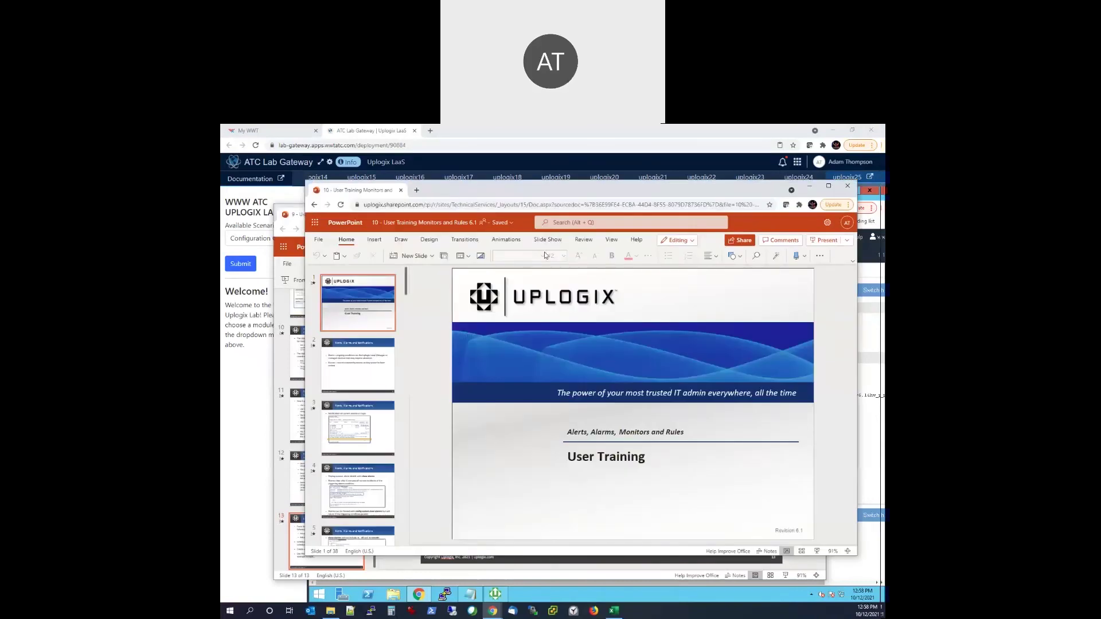
left_click_drag(602, 190, 544, 240)
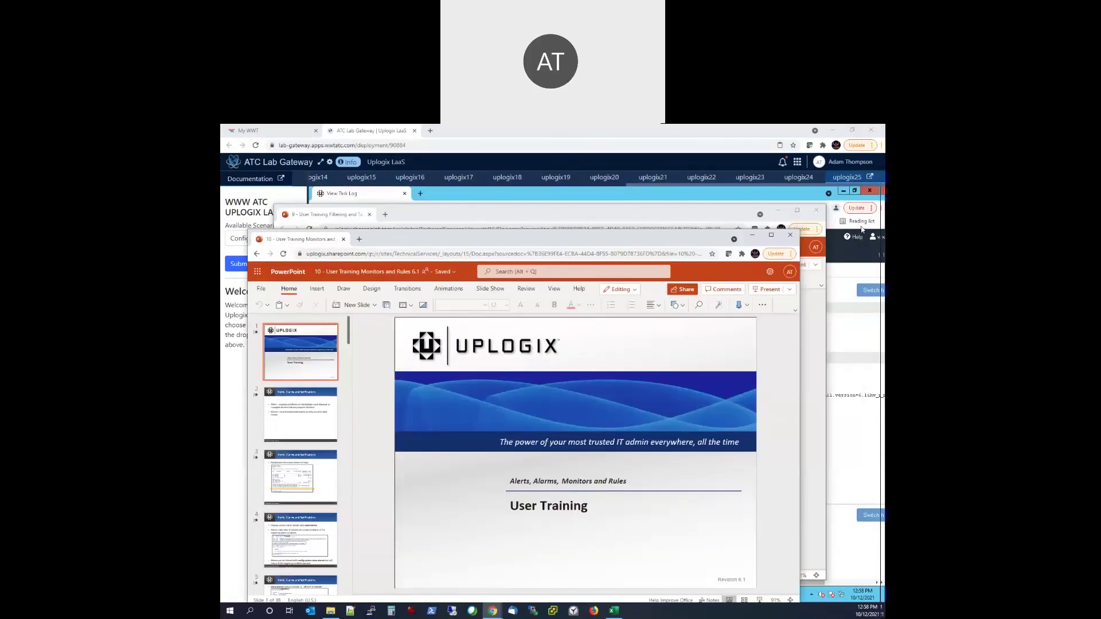
left_click_drag(612, 239, 634, 195)
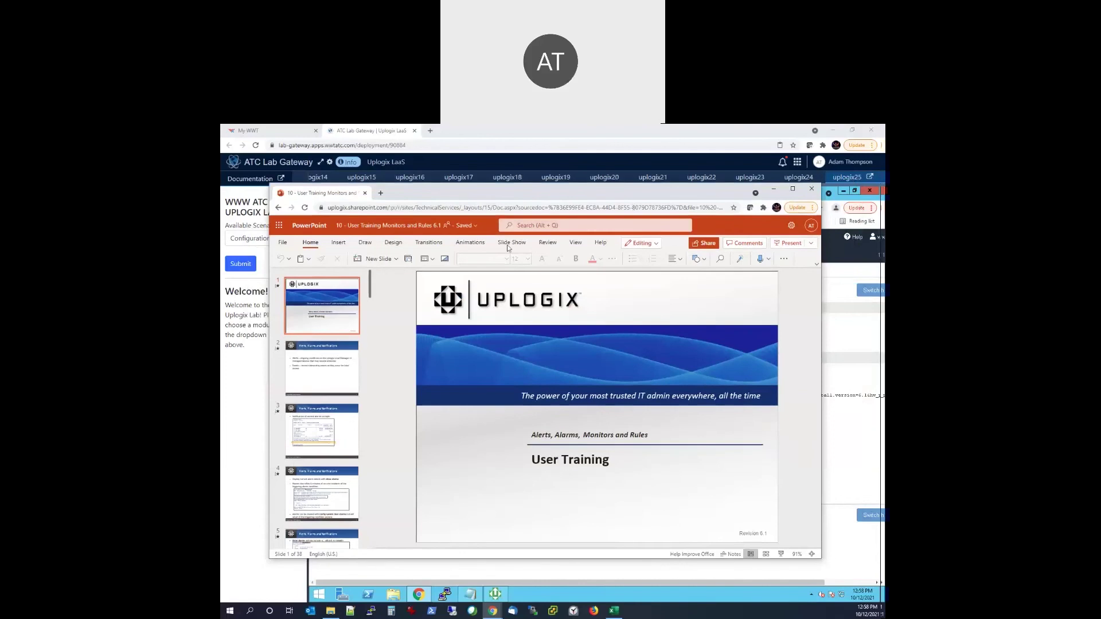
left_click(509, 244)
left_click(309, 260)
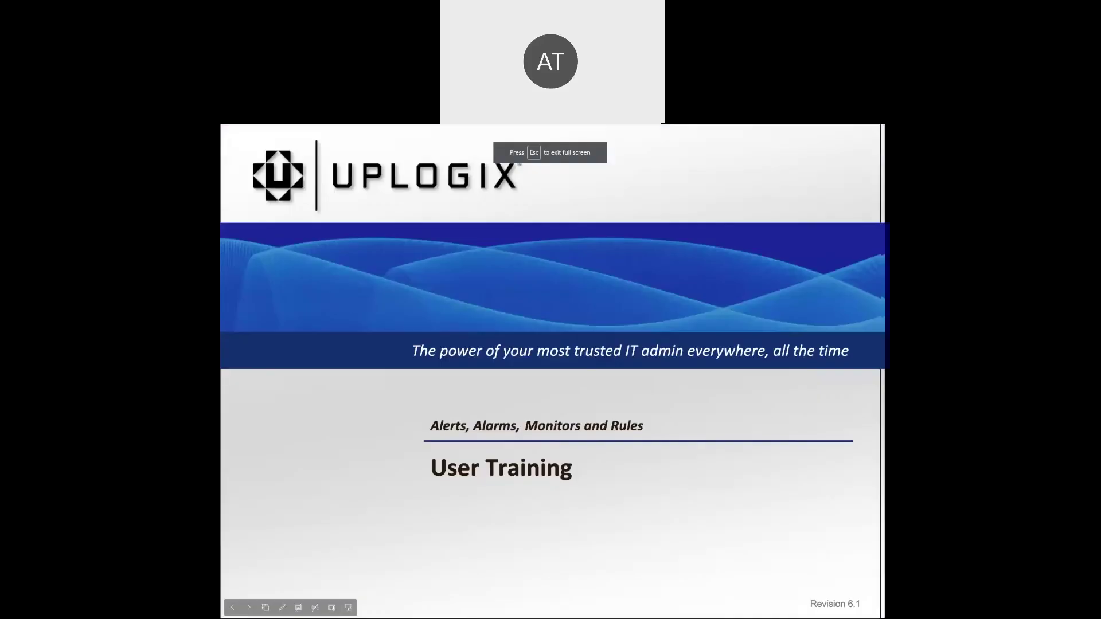
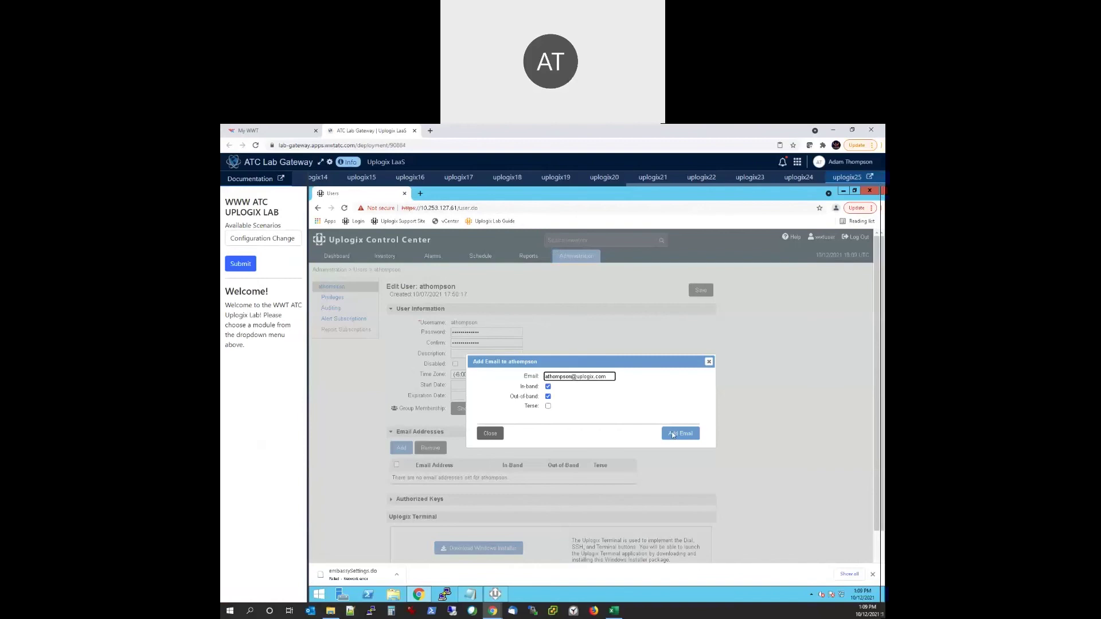
Step: Add the user's email address with in-band and out-of-band delivery enabled, and save the user account
left_click(673, 434)
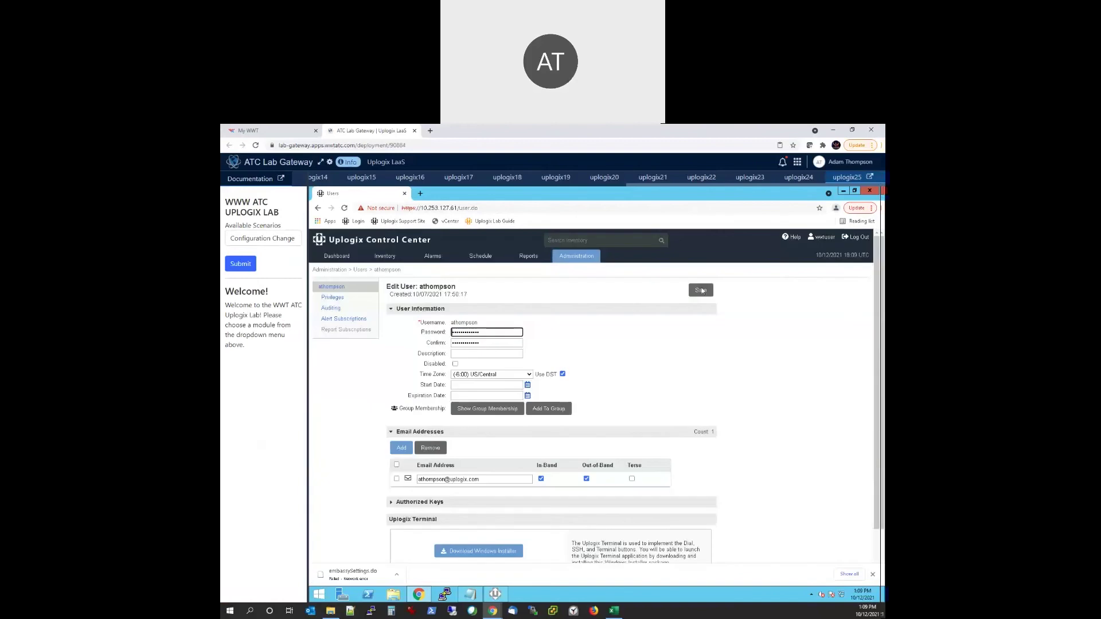
left_click(700, 290)
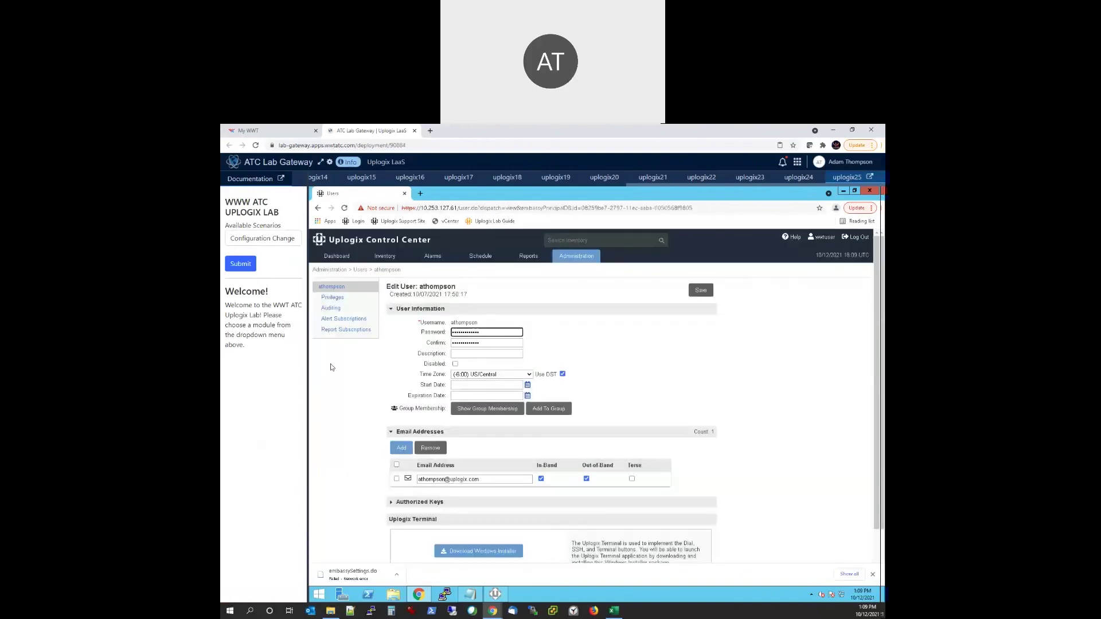
Step: Add an alert subscription for port 3/9 on VAPOC-Training to the user, covering all sub-resources
left_click(345, 320)
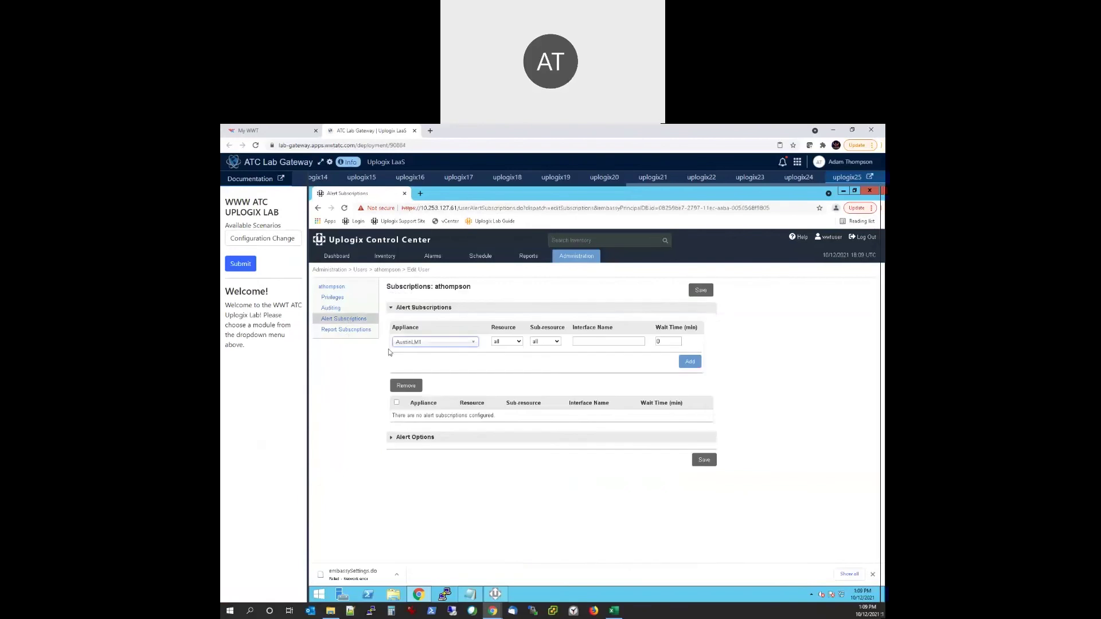
left_click(427, 343)
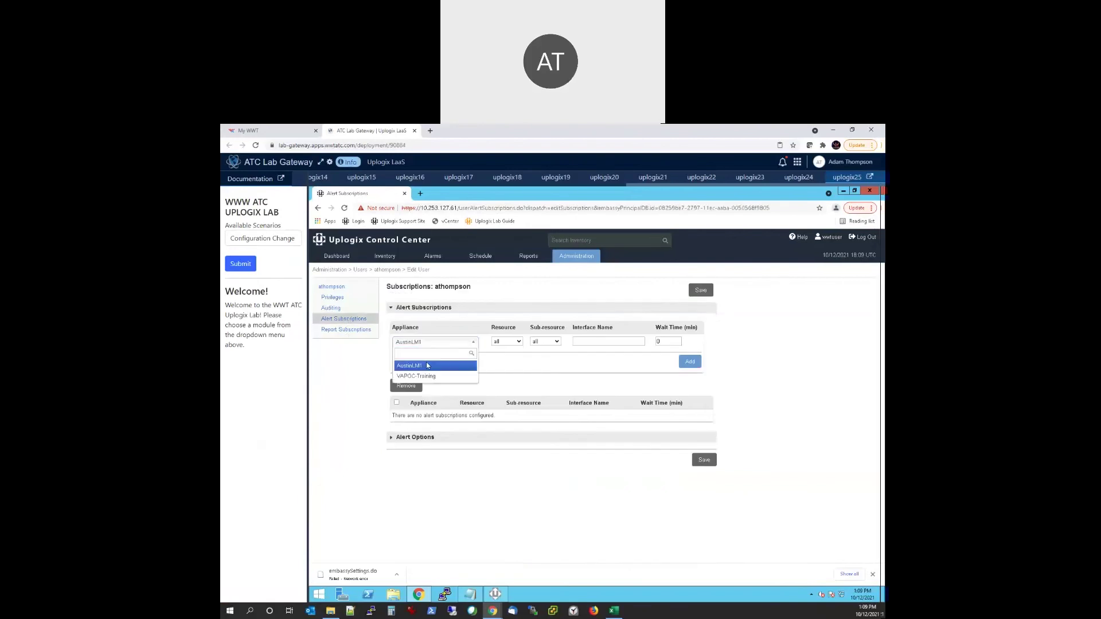
left_click(418, 376)
left_click(518, 342)
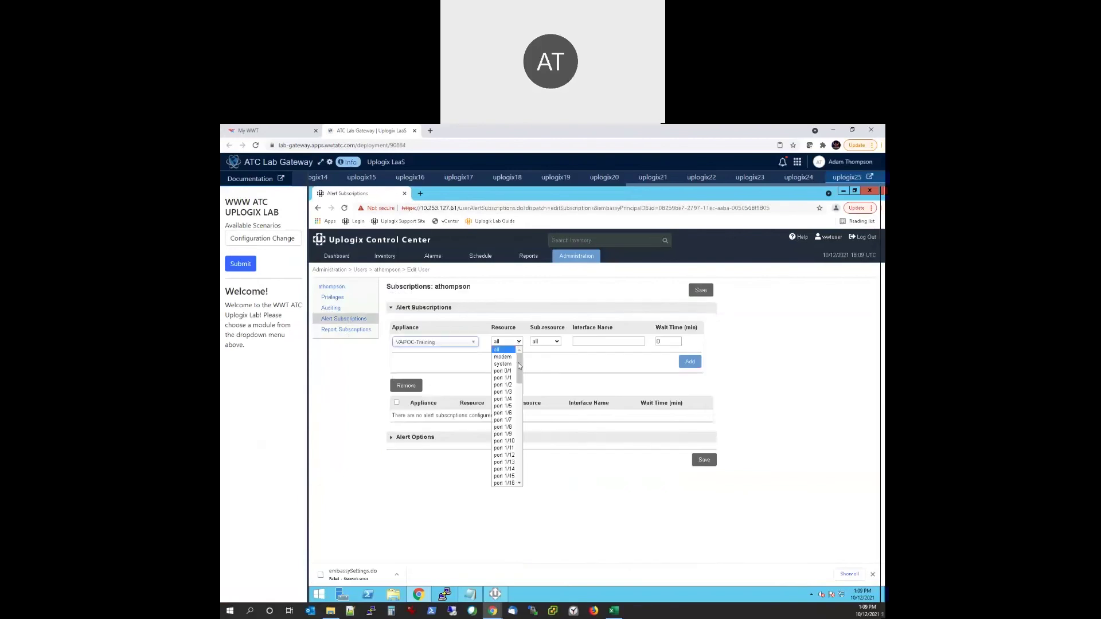
scroll(521, 456, "down", 5)
scroll(522, 456, "down", 6)
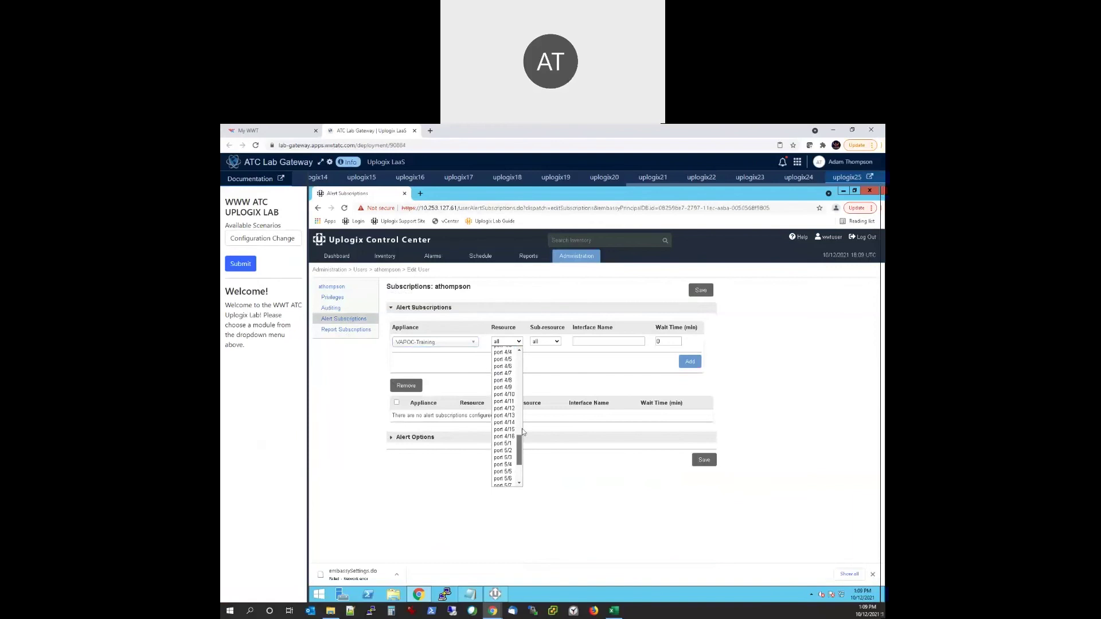
scroll(513, 397, "up", 3)
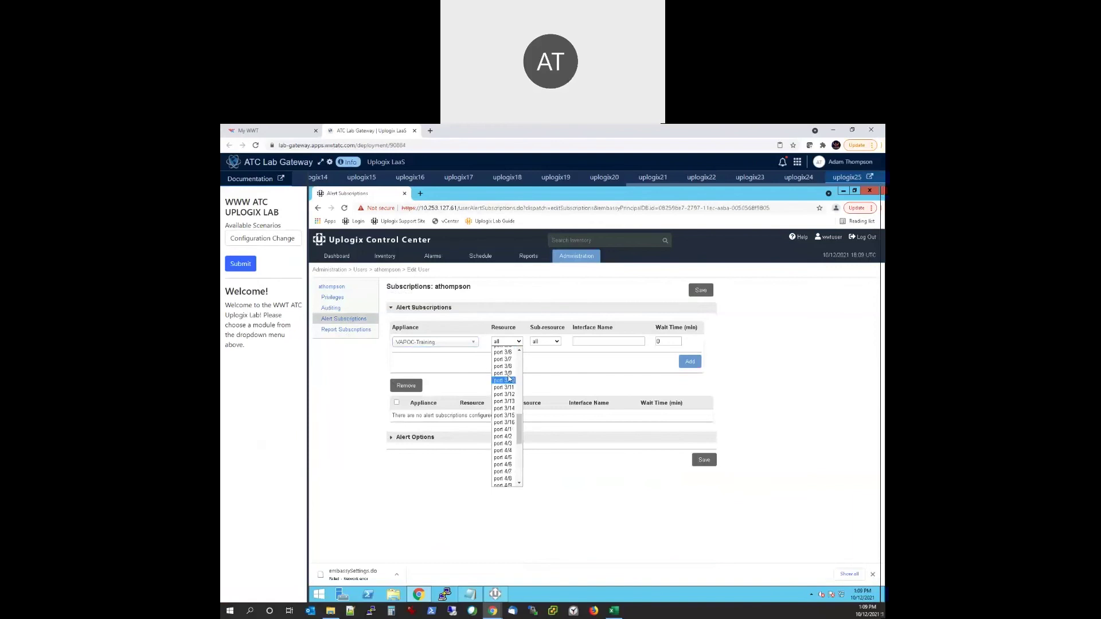
left_click(507, 373)
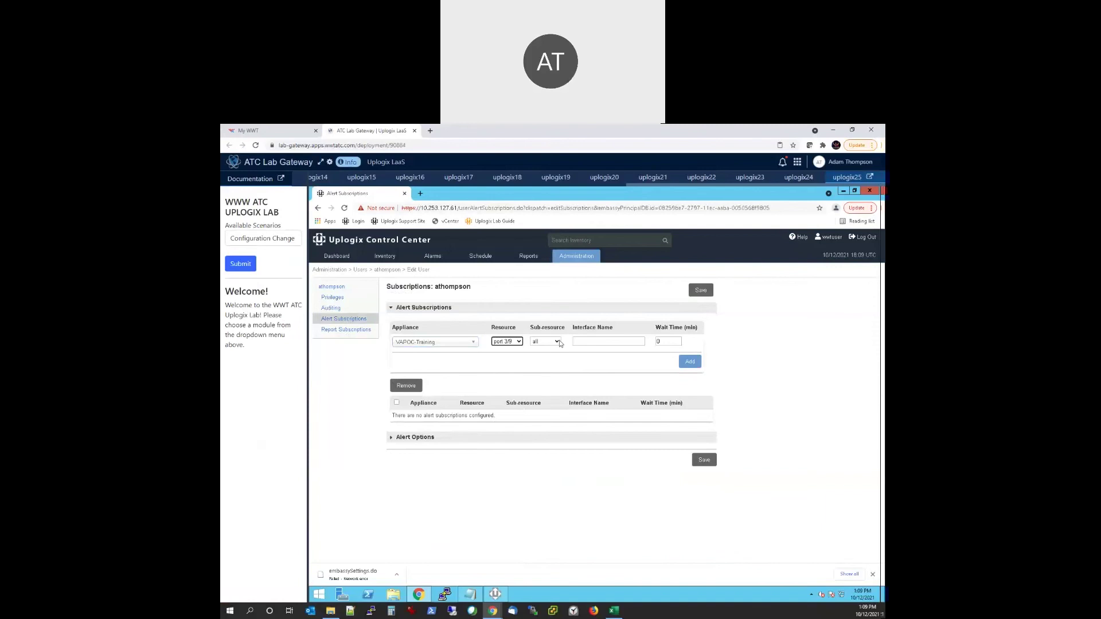
left_click(690, 363)
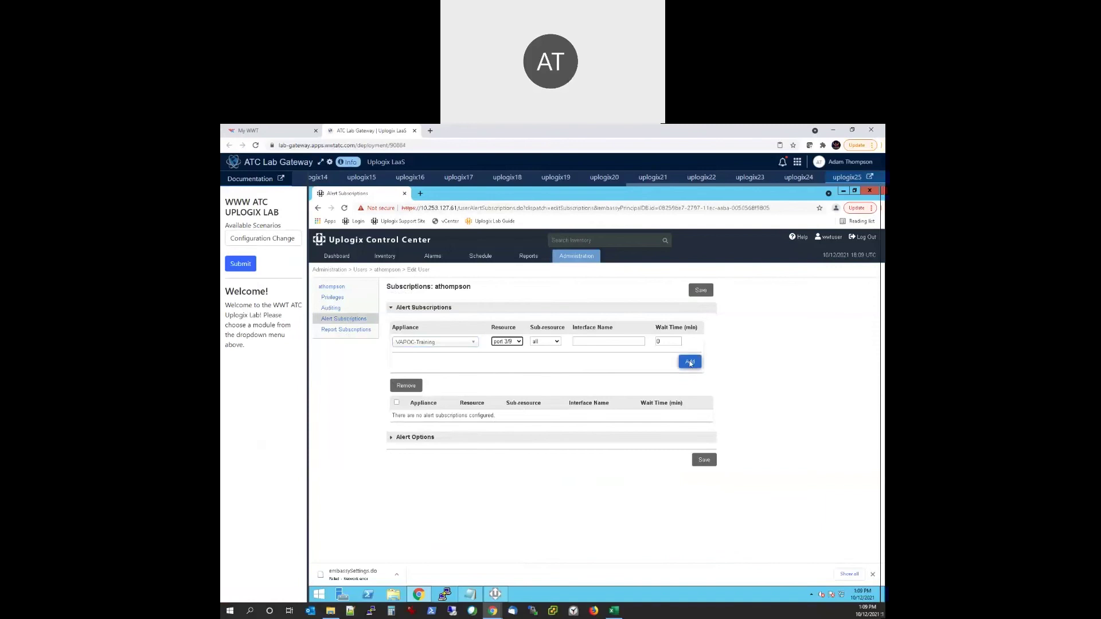
Step: Set the alert frequency to 5 minutes in the user's alert options and save the subscriptions
left_click(558, 343)
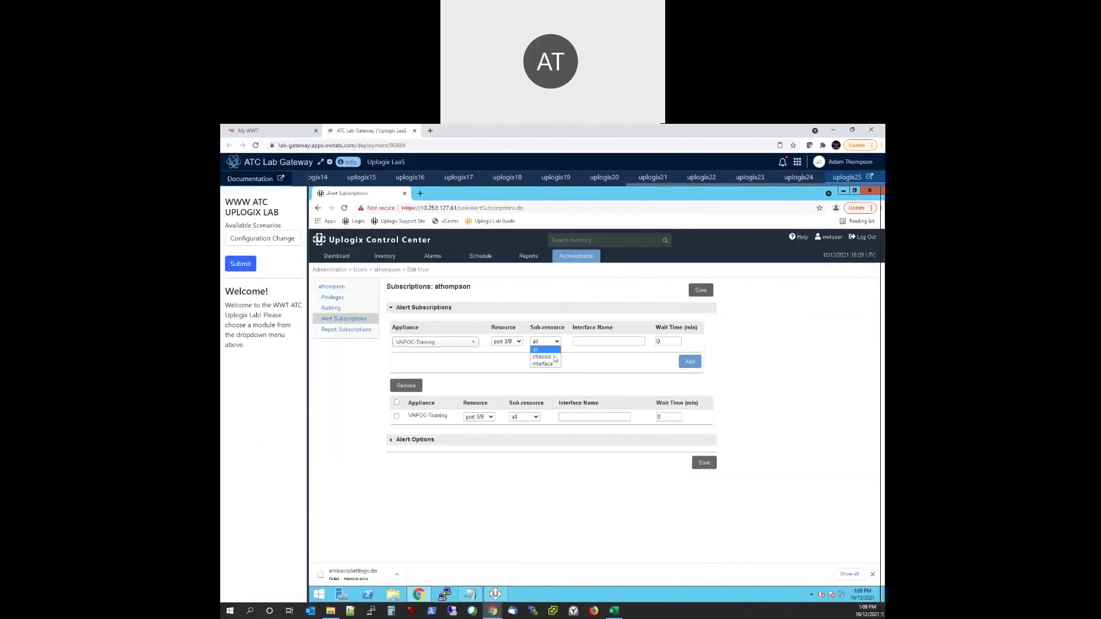
left_click(397, 417)
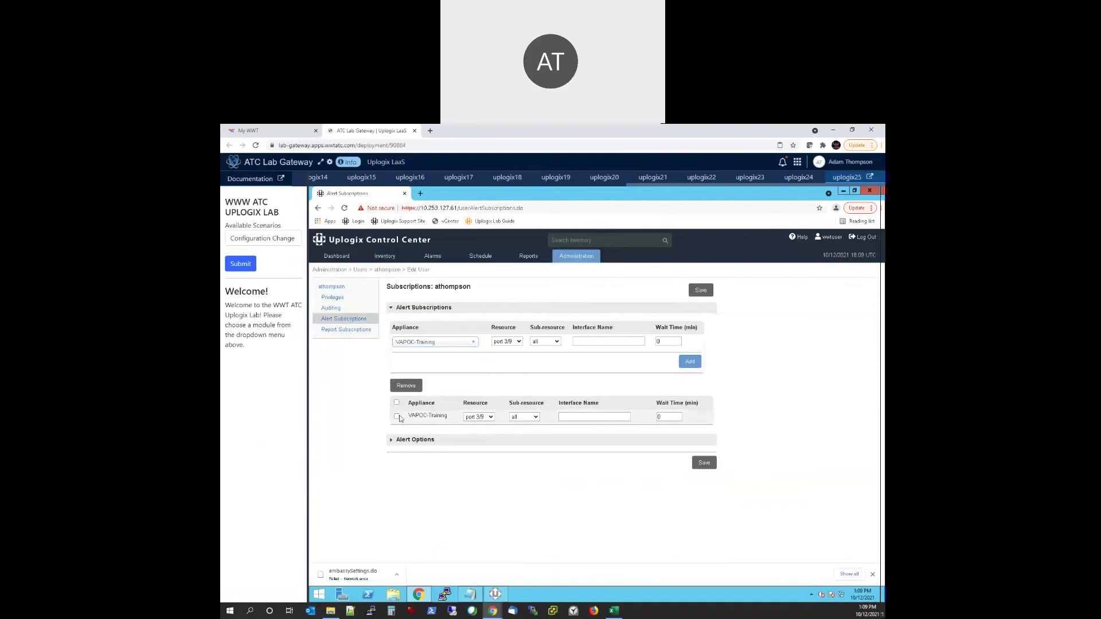
left_click_drag(400, 418, 331, 423)
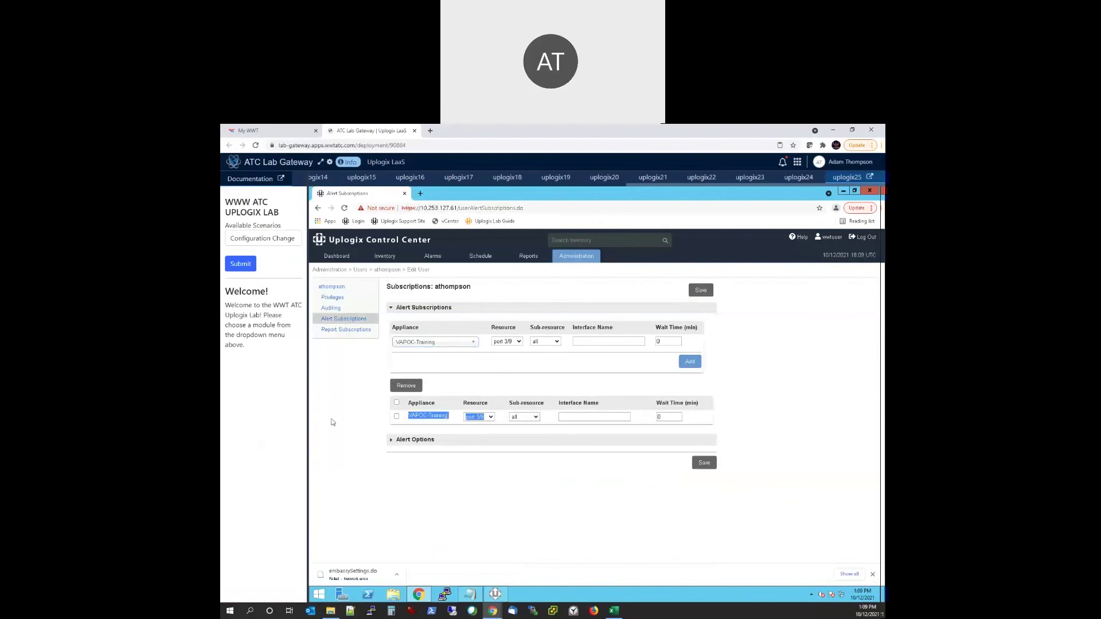
left_click(331, 420)
left_click(392, 441)
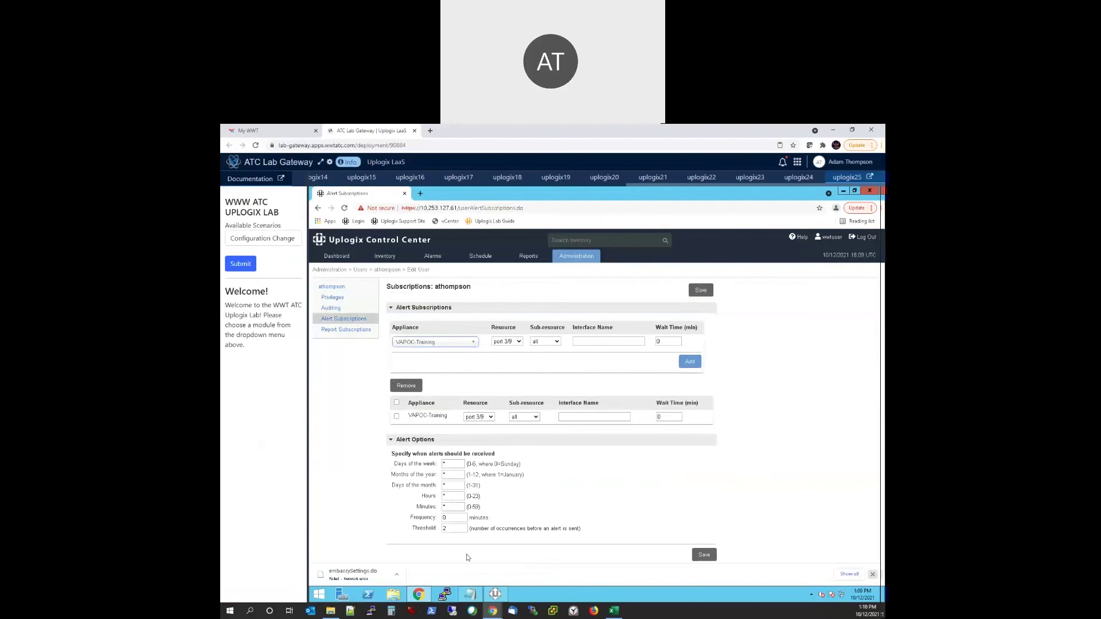
double_click(456, 519)
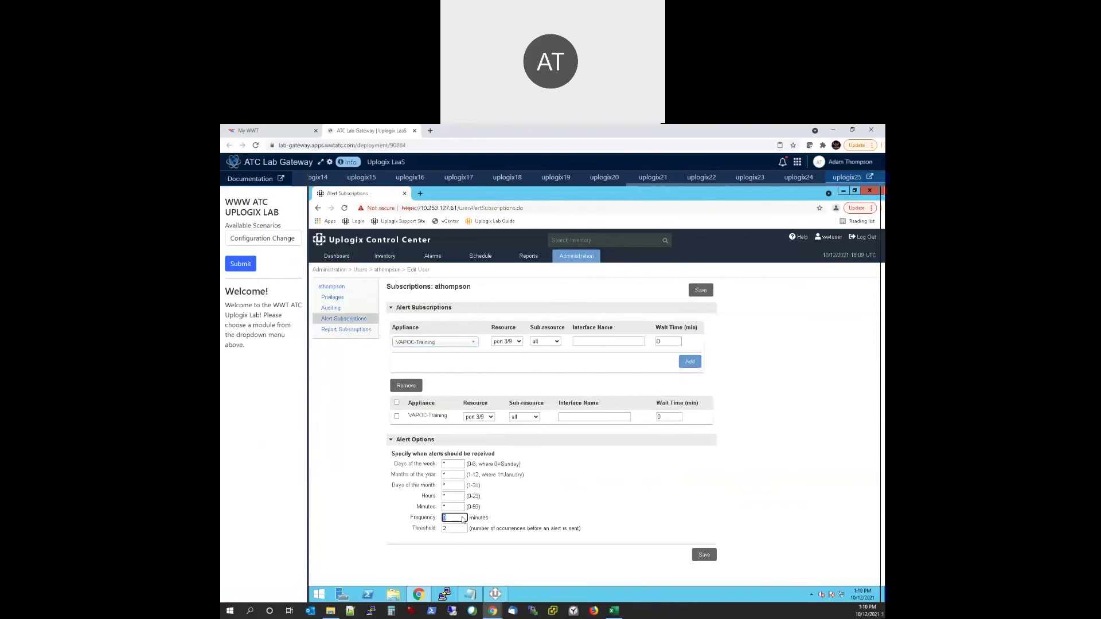
type("5")
left_click(709, 556)
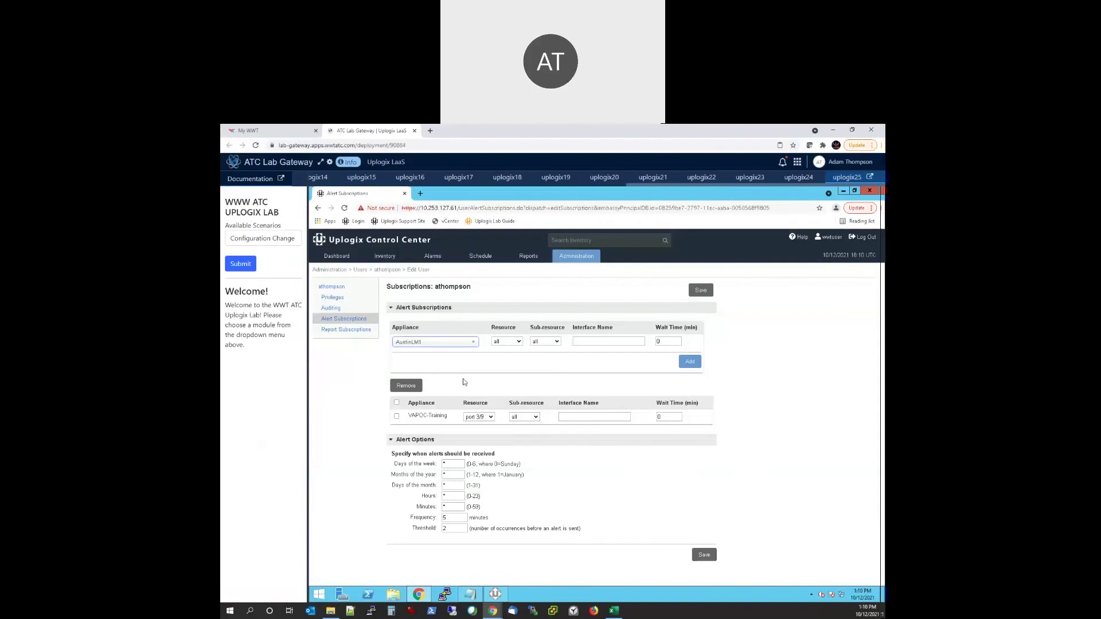
Step: Check the device list of the VAPOC-Training appliance in the inventory to find the managed device's port number
left_click(385, 257)
left_click(353, 336)
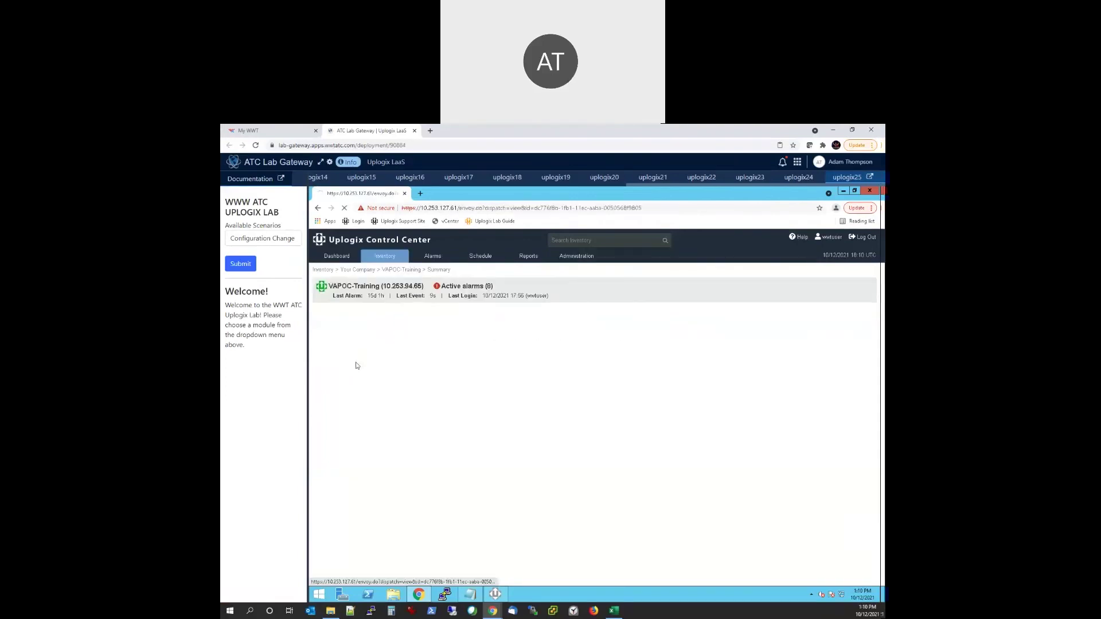
scroll(470, 484, "down", 3)
scroll(472, 493, "down", 1)
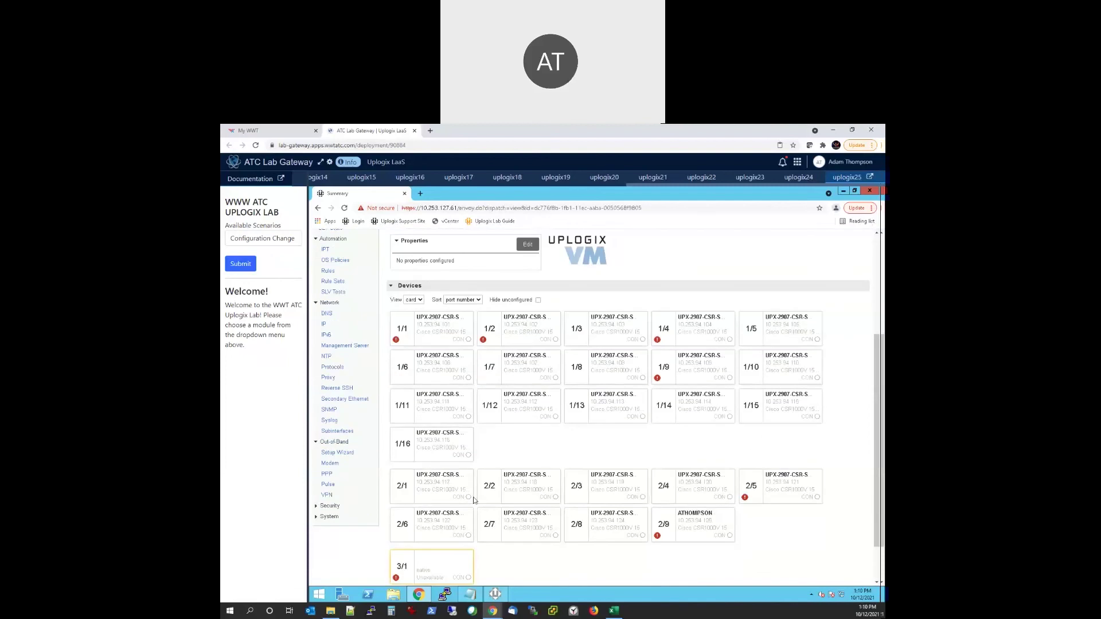
scroll(474, 500, "down", 1)
scroll(627, 308, "up", 5)
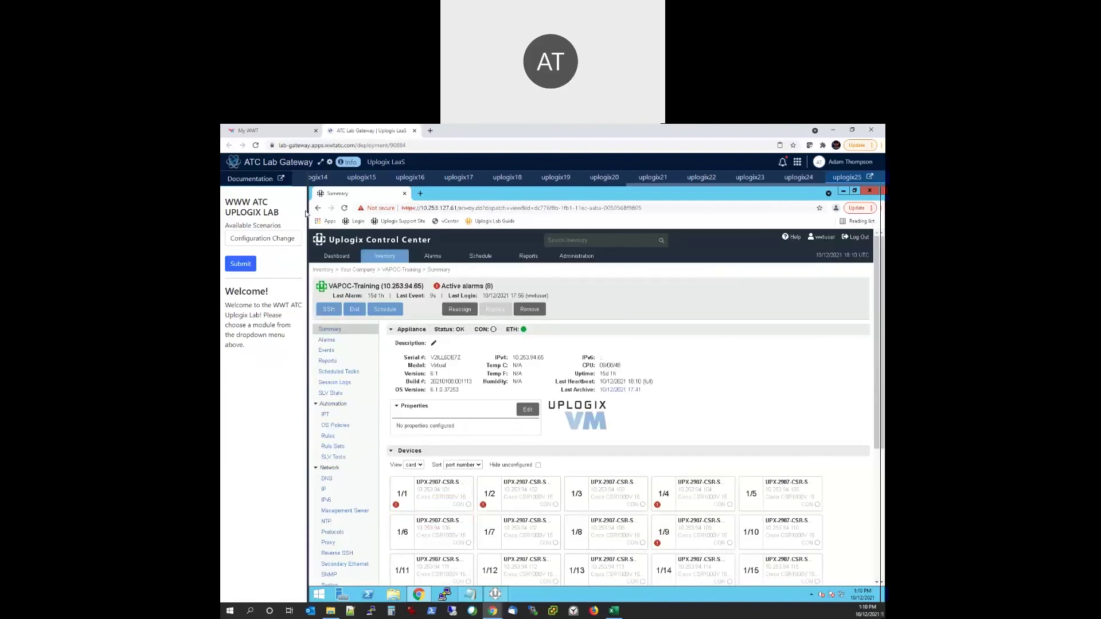
Step: Return to the user's alert subscriptions, replace the VAPOC-Training port 3/9 entry with AustinLM1 port 2/9, and save
left_click(318, 209)
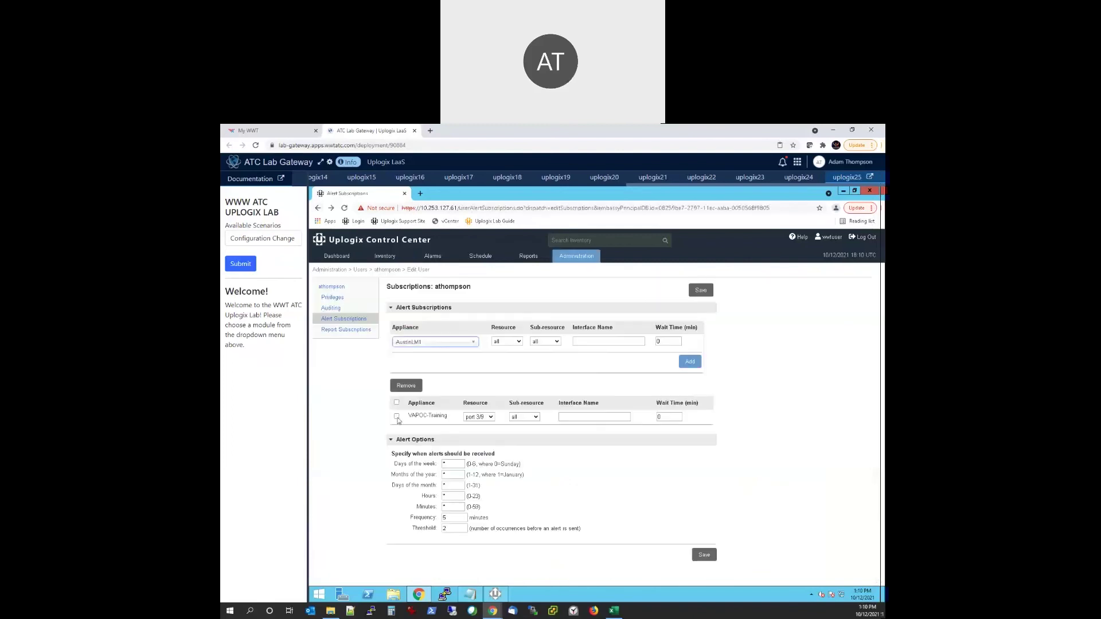
left_click(396, 416)
left_click(406, 386)
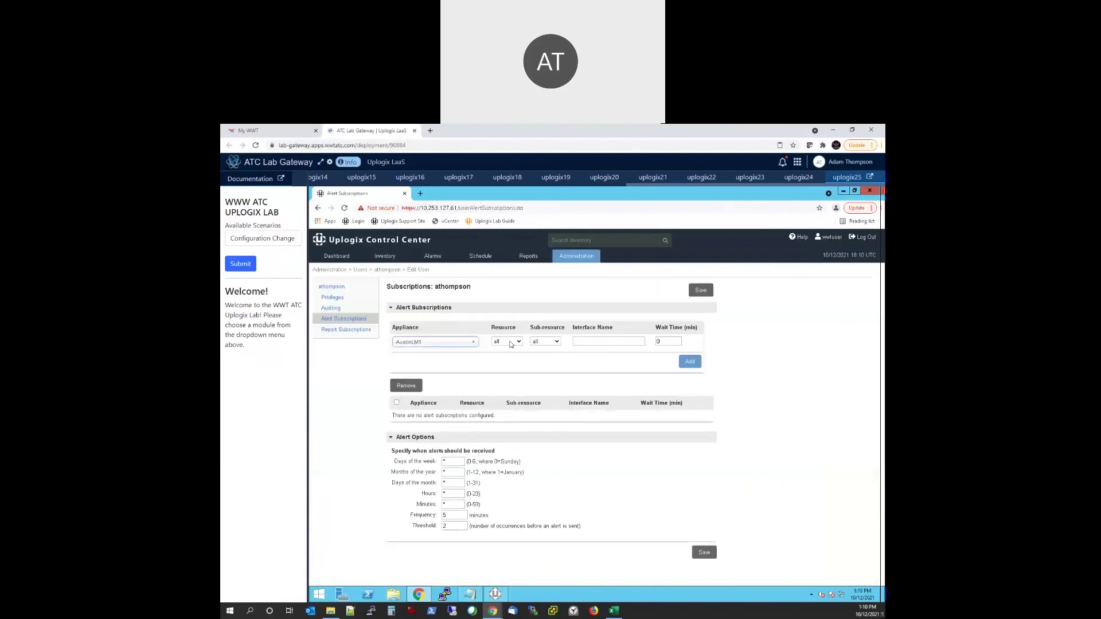
left_click(510, 342)
scroll(510, 462, "down", 3)
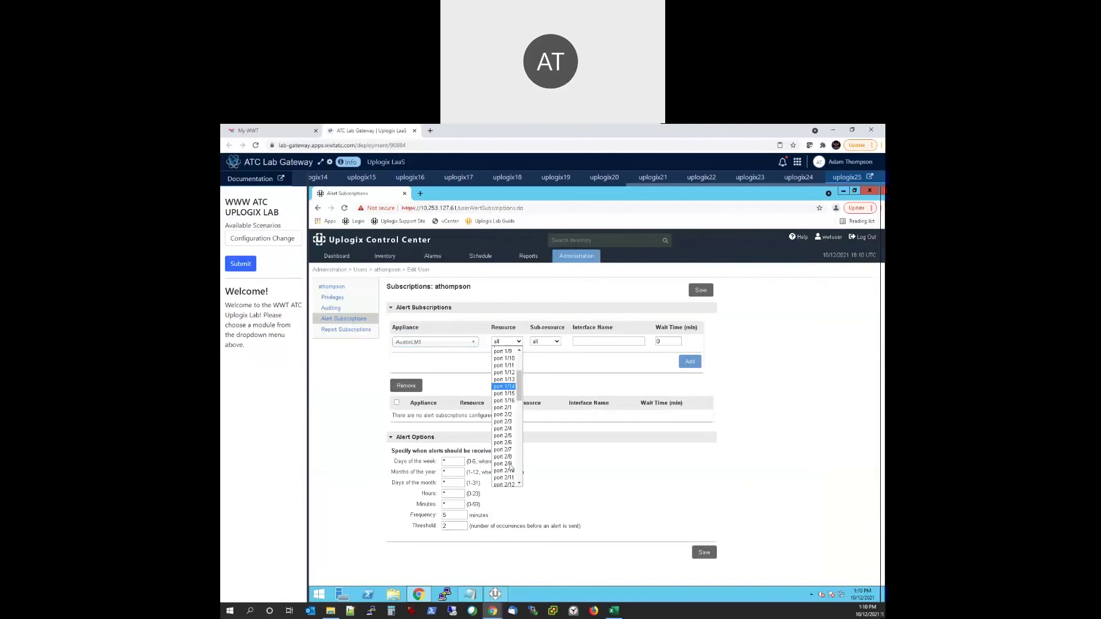
left_click(507, 464)
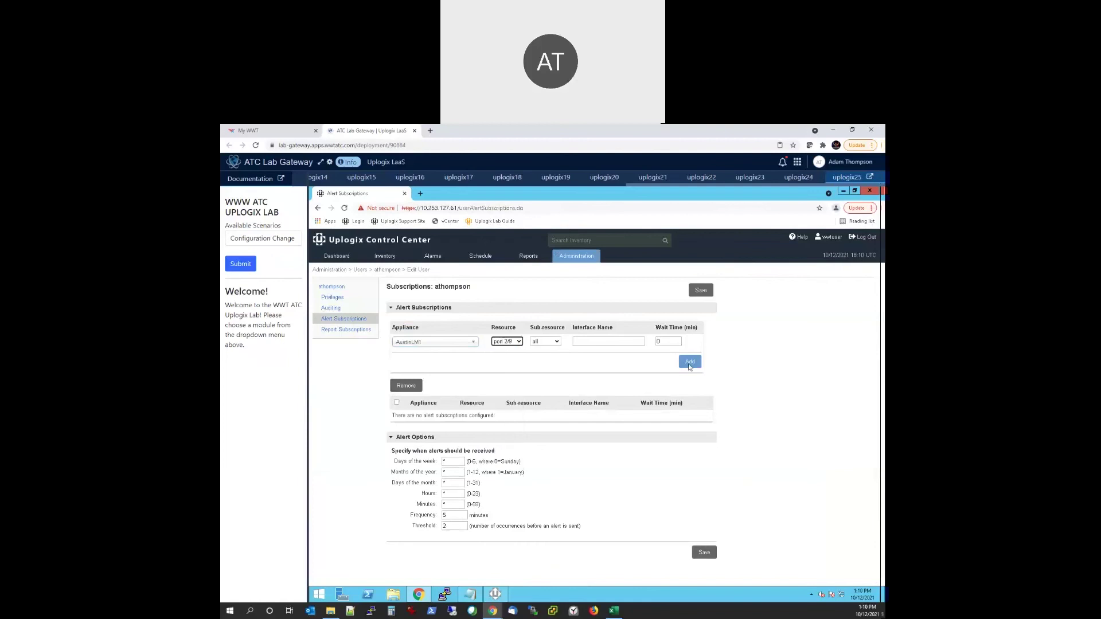
left_click(690, 362)
left_click(705, 295)
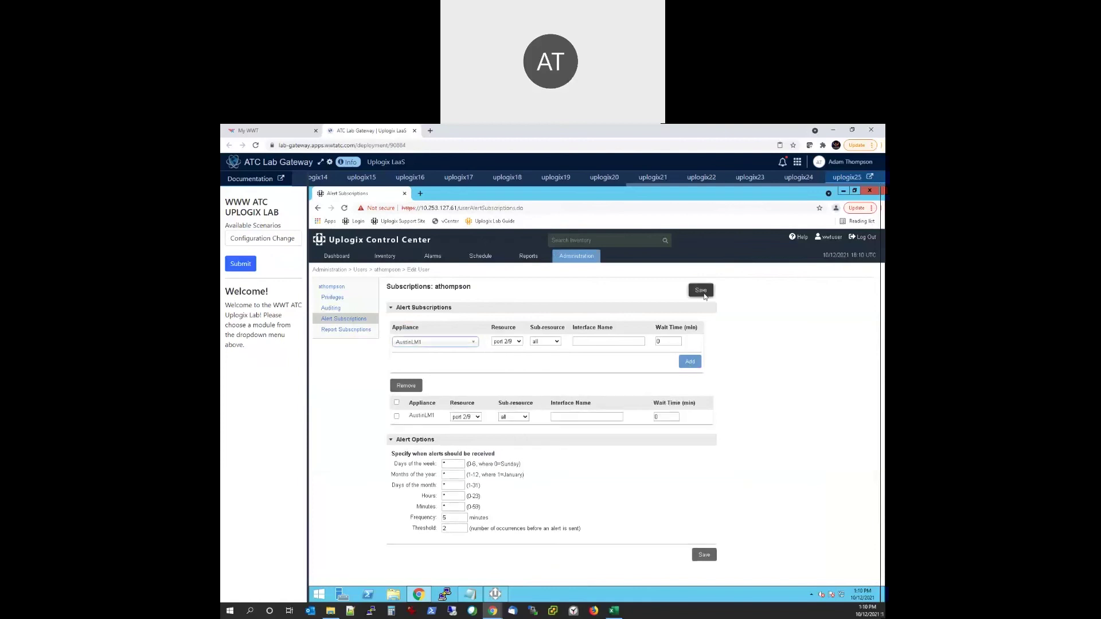
Step: View the summary of the port 2/9 device on VAPOC-Training and examine its active alarms and recent events
left_click(385, 255)
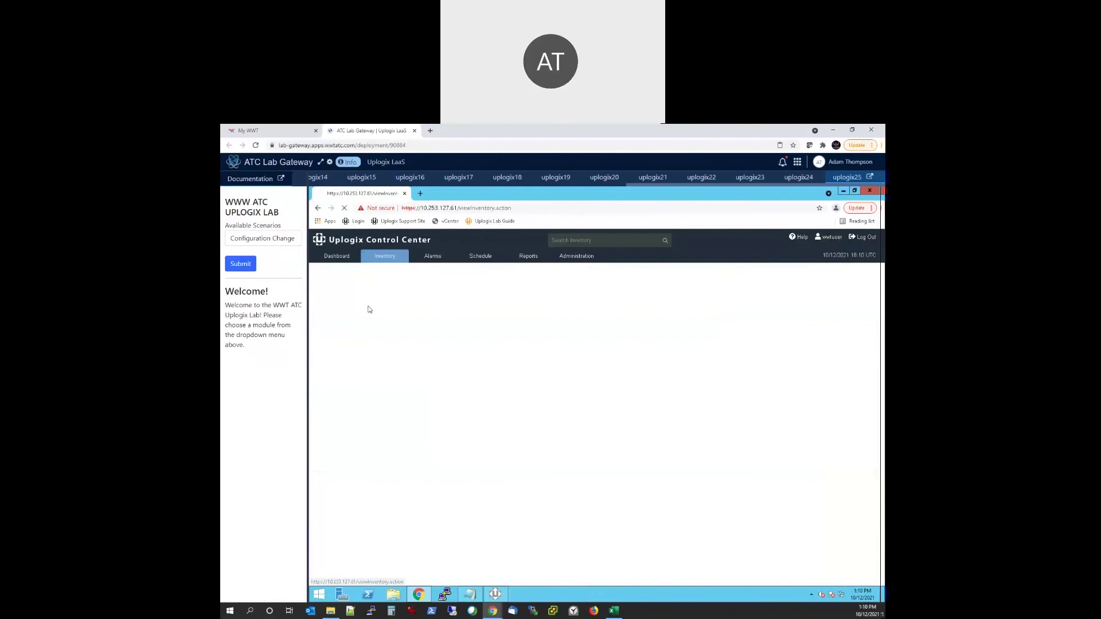
left_click(356, 336)
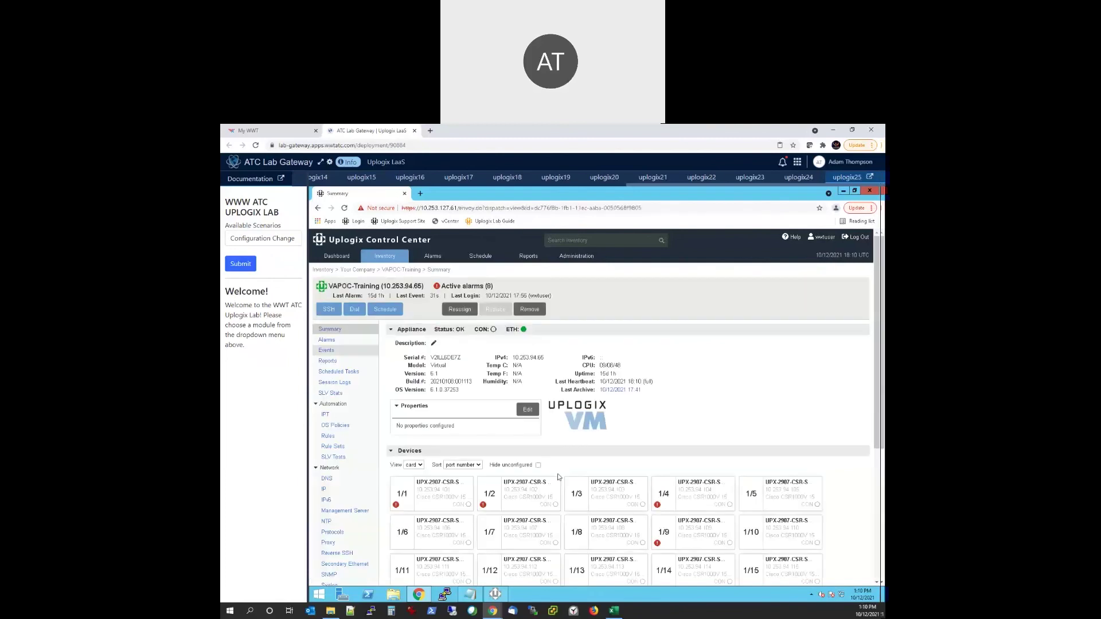
scroll(558, 476, "down", 2)
scroll(631, 517, "down", 1)
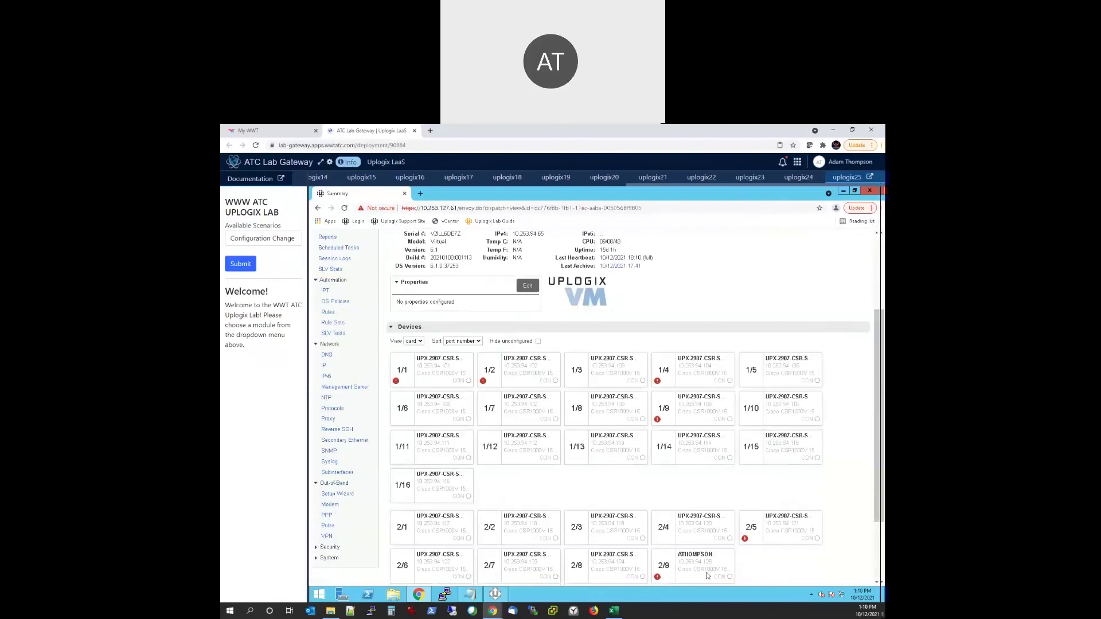
left_click(707, 576)
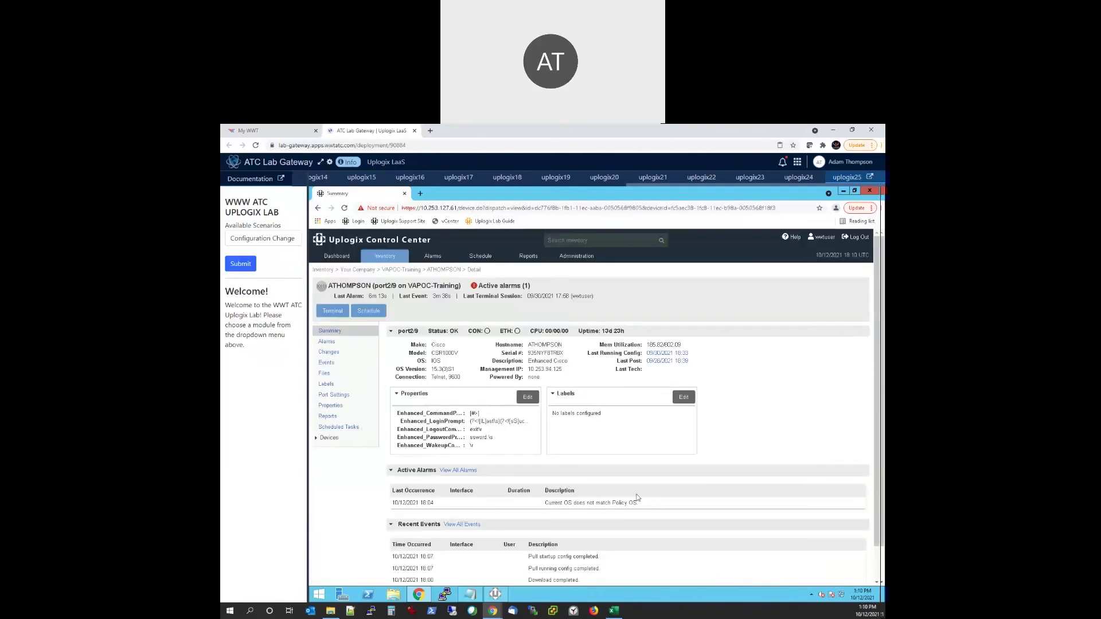
left_click_drag(637, 498, 545, 507)
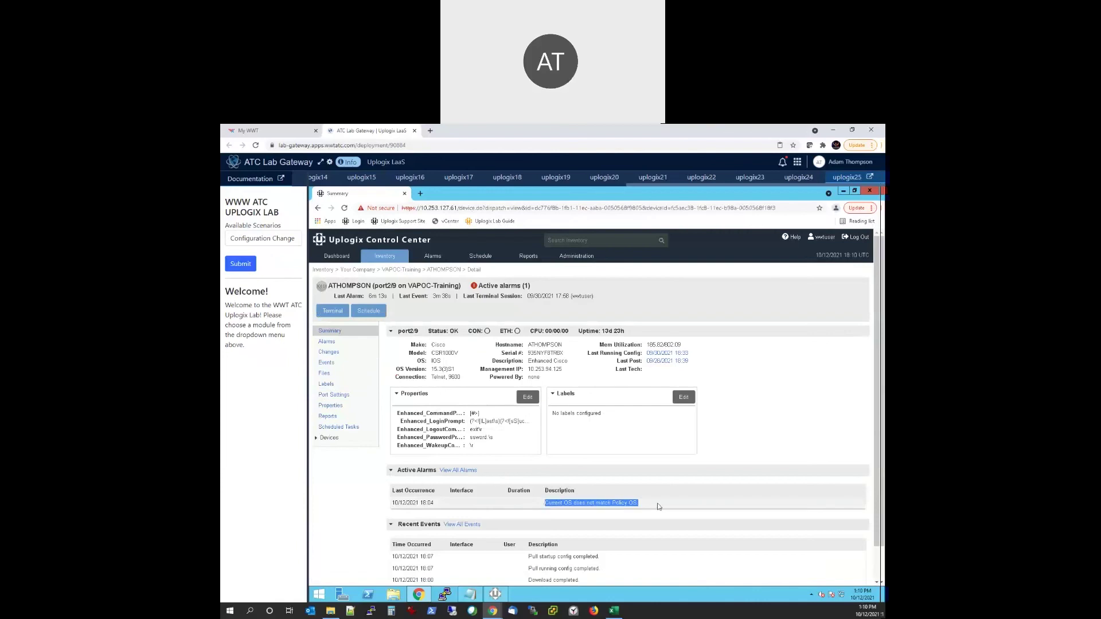
left_click(723, 431)
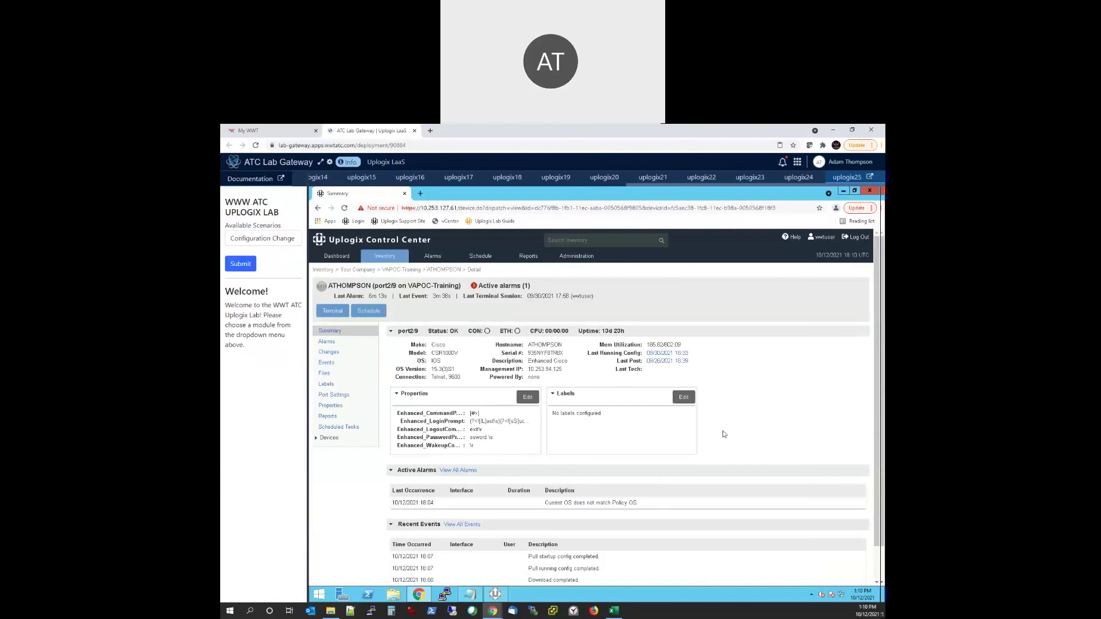
scroll(360, 504, "down", 1)
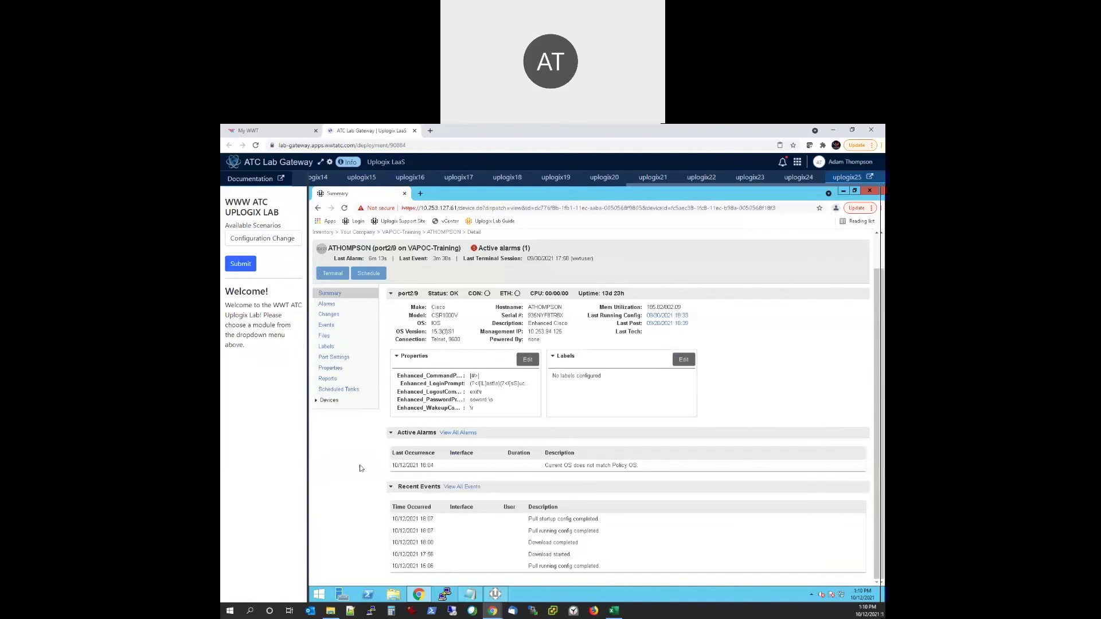
Step: Open the most recent running config file of the port 2/9 device and read through its contents
scroll(360, 468, "up", 1)
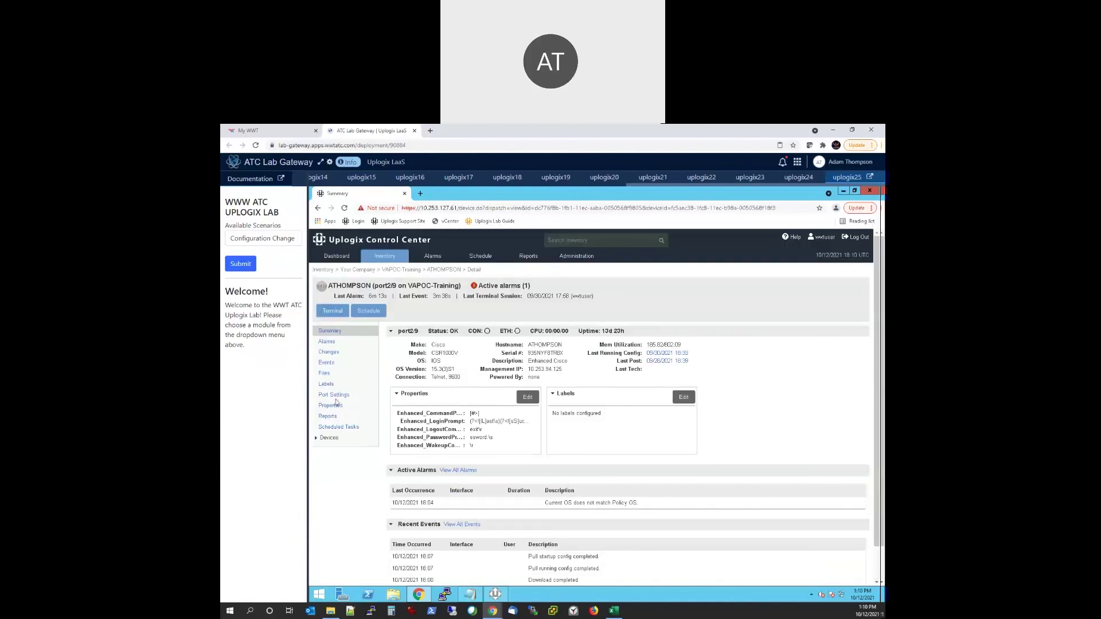
left_click(324, 373)
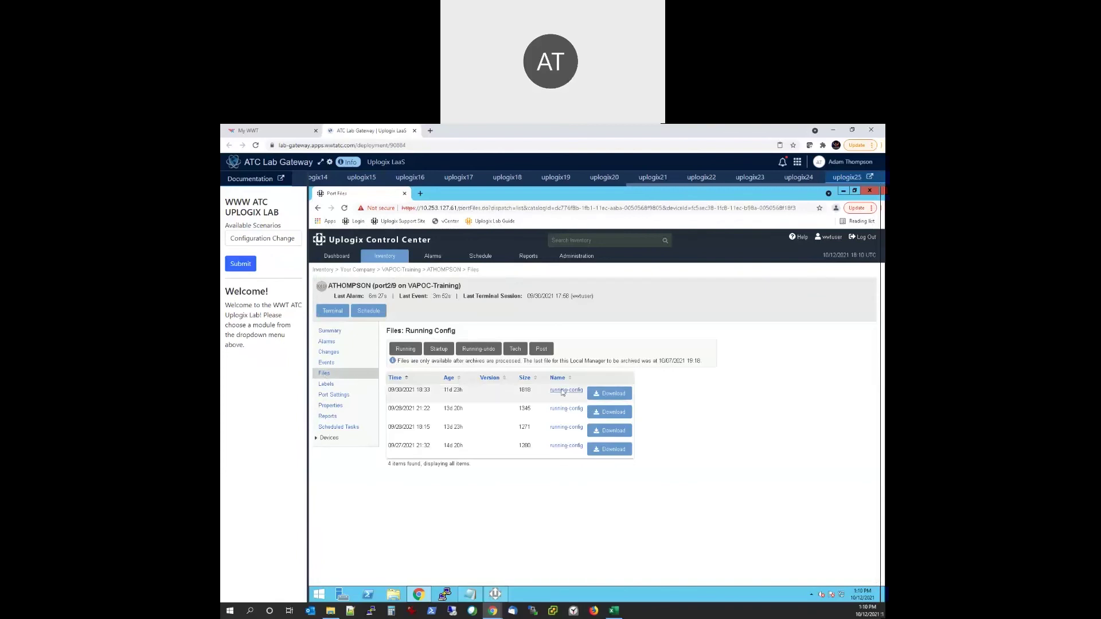
left_click(563, 391)
scroll(653, 484, "down", 3)
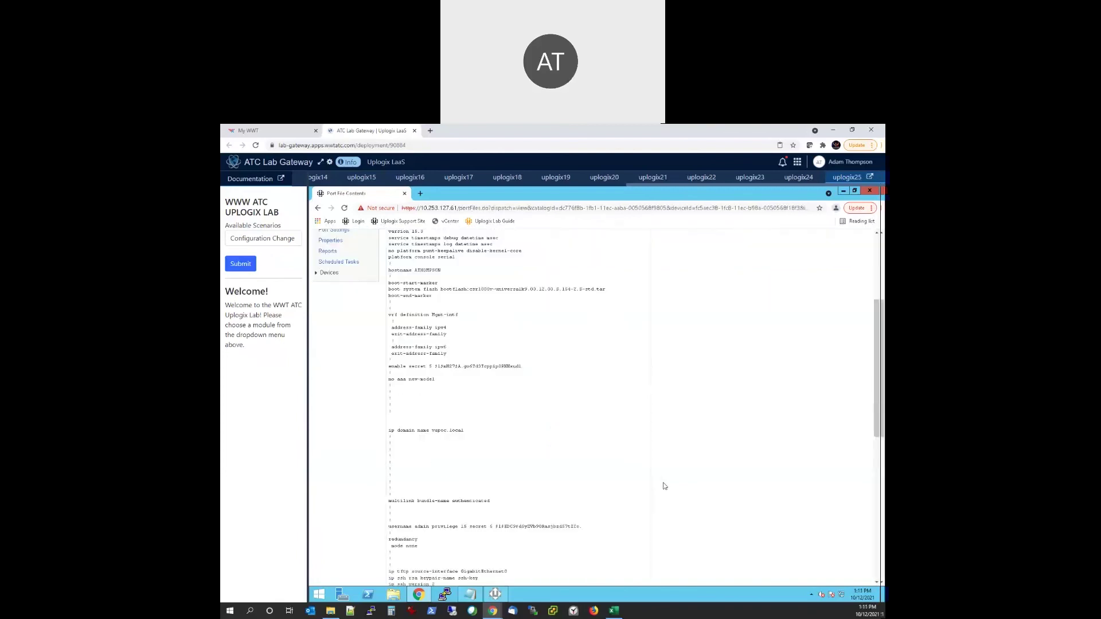
scroll(664, 487, "down", 2)
scroll(664, 487, "down", 3)
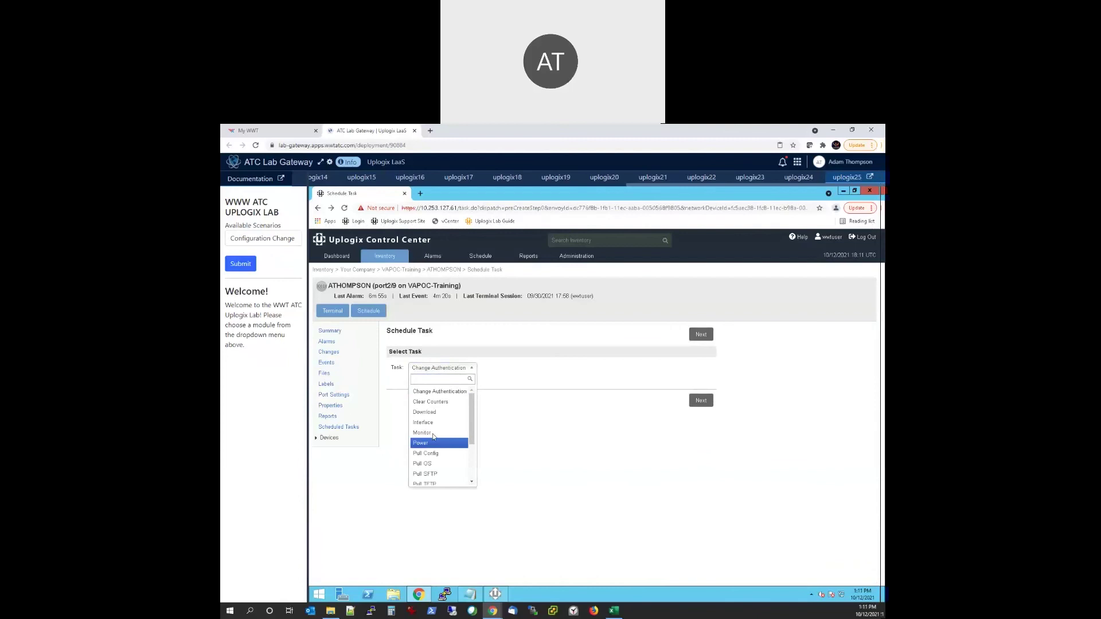
Step: Begin scheduling a Monitor task for the port 2/9 device with interface as the monitor type, leaving the interface name empty
left_click(432, 434)
left_click(700, 335)
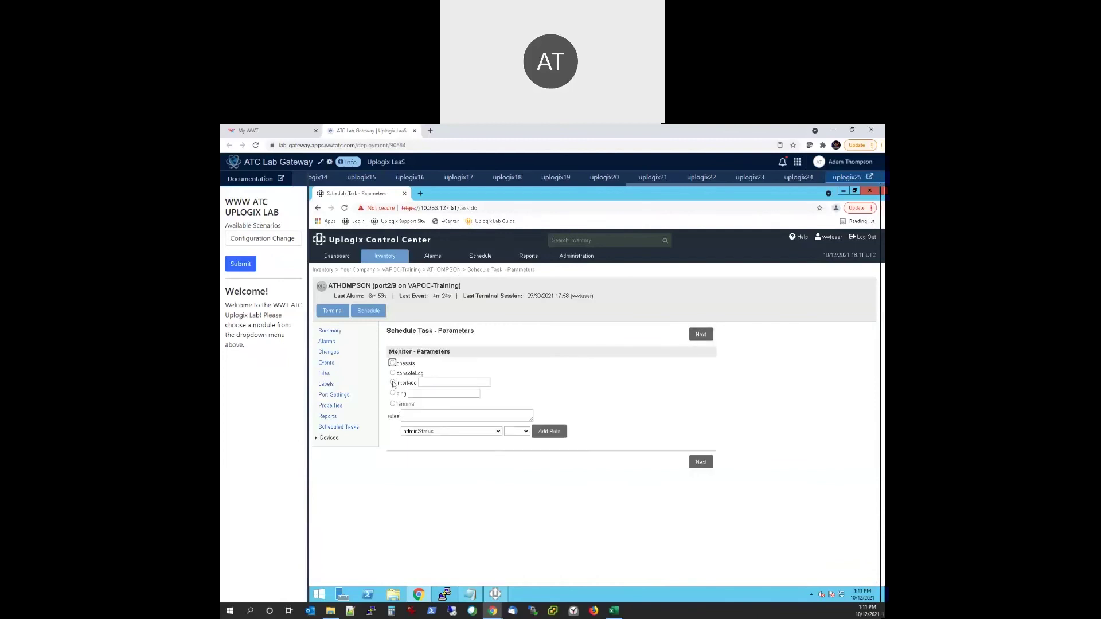
left_click(393, 383)
left_click(437, 383)
type("9.03.12.00.S.154-2.S-std.tar")
key("ctrl+a")
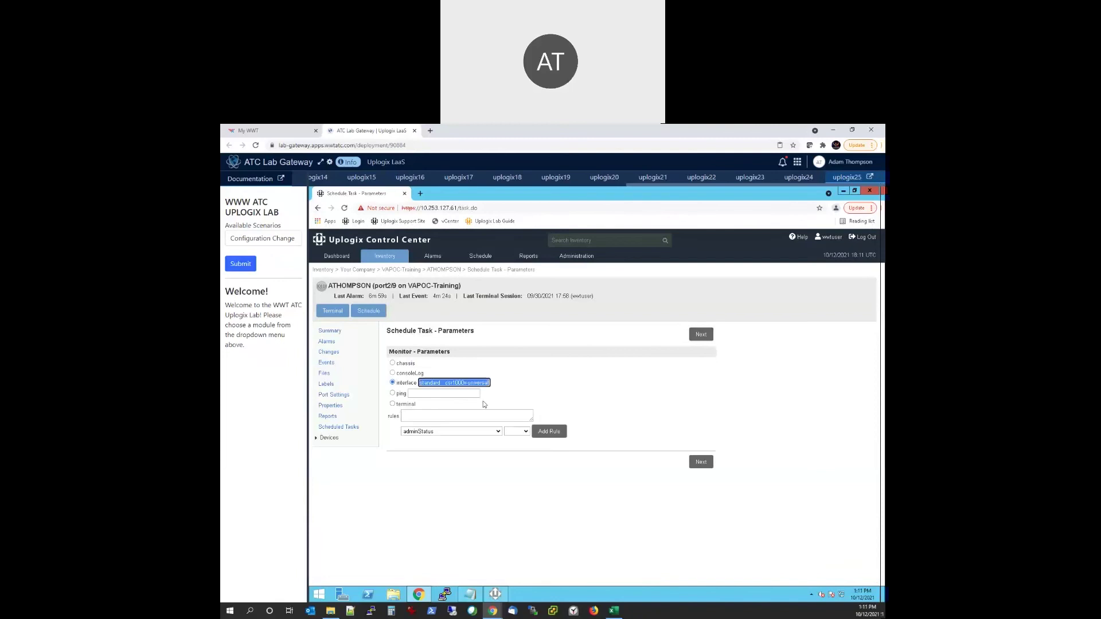
key("BackSpace")
Step: In the VAPOC-Training SSH session, enter "port 2/9", run "show run", and copy the interface name GigabitEthernet1 from the configuration
left_click(495, 594)
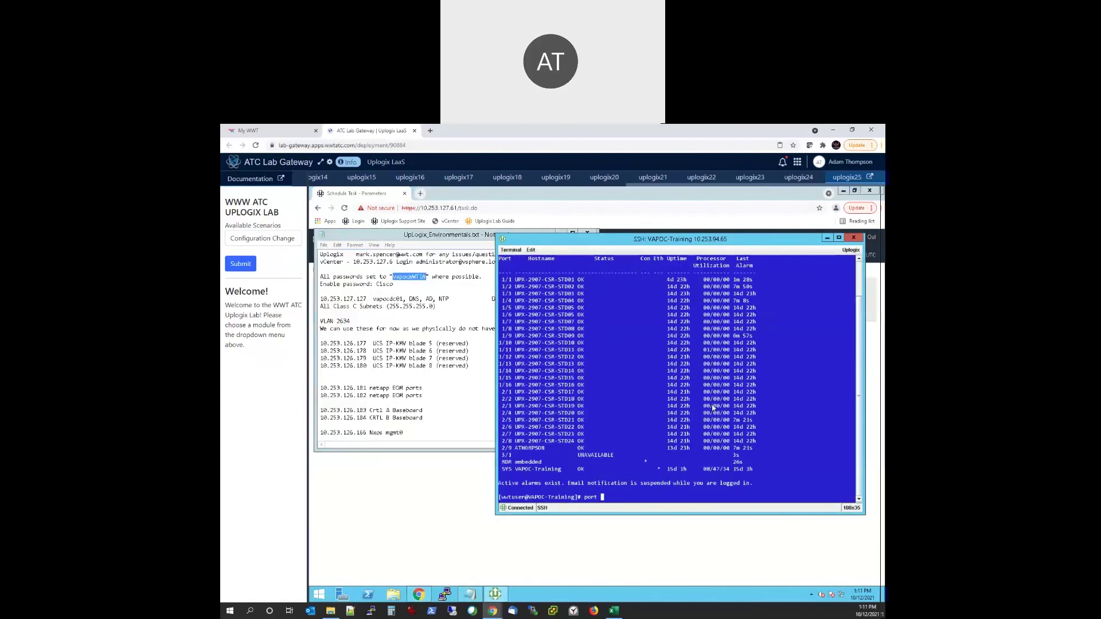
type("port 2/9")
key("Return")
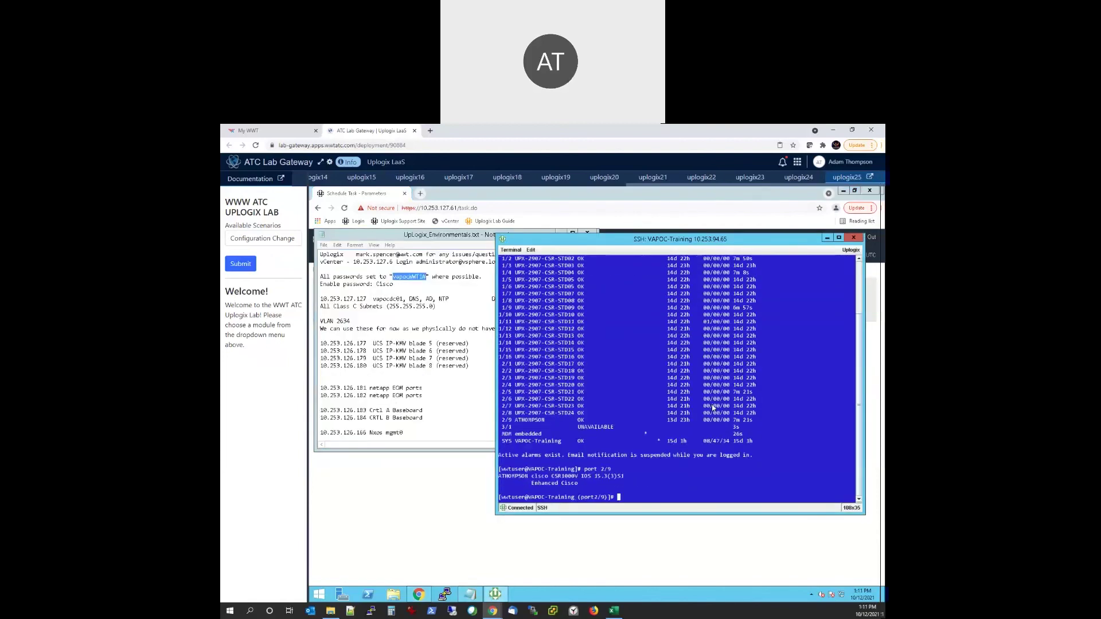
type("show run")
key("Return")
key("space")
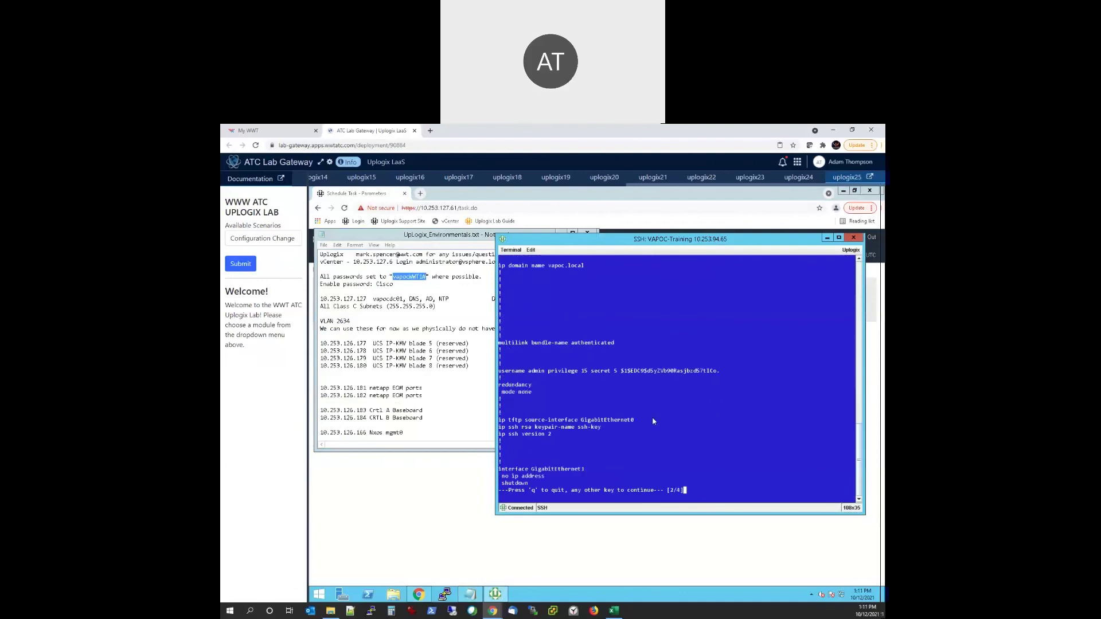
double_click(617, 421)
left_click(569, 471)
double_click(570, 471)
Step: Back in the Monitor task, set the interface to GigabitEthernet1, add the interfaceBasic rule, and save with the default frequency
left_click(502, 194)
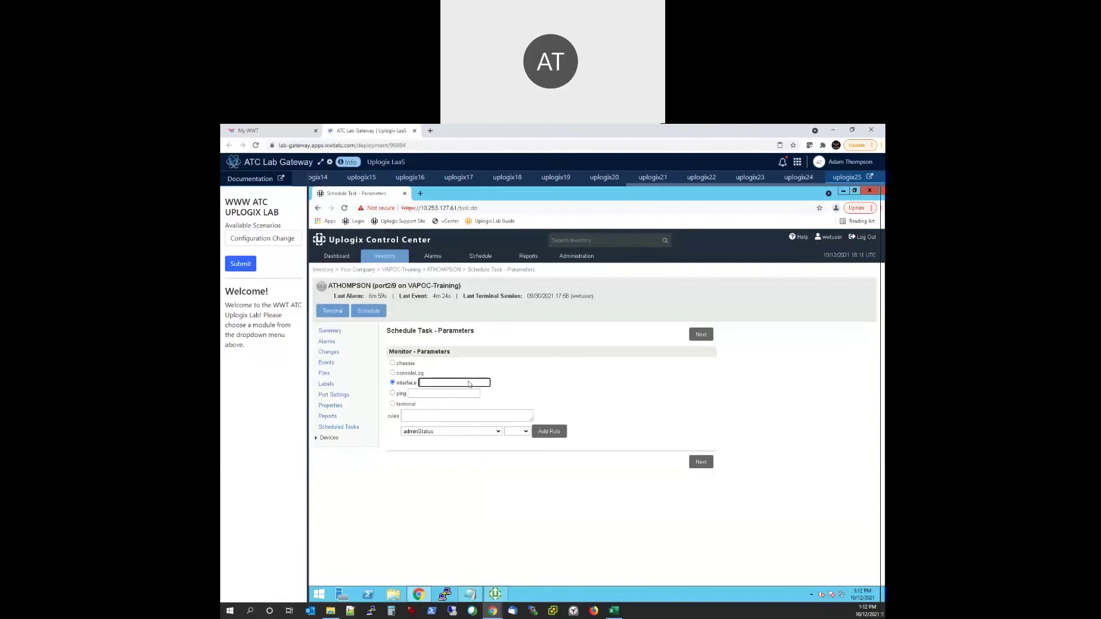
type("GigabitEthernet1")
left_click(498, 432)
left_click_drag(500, 453, 491, 499)
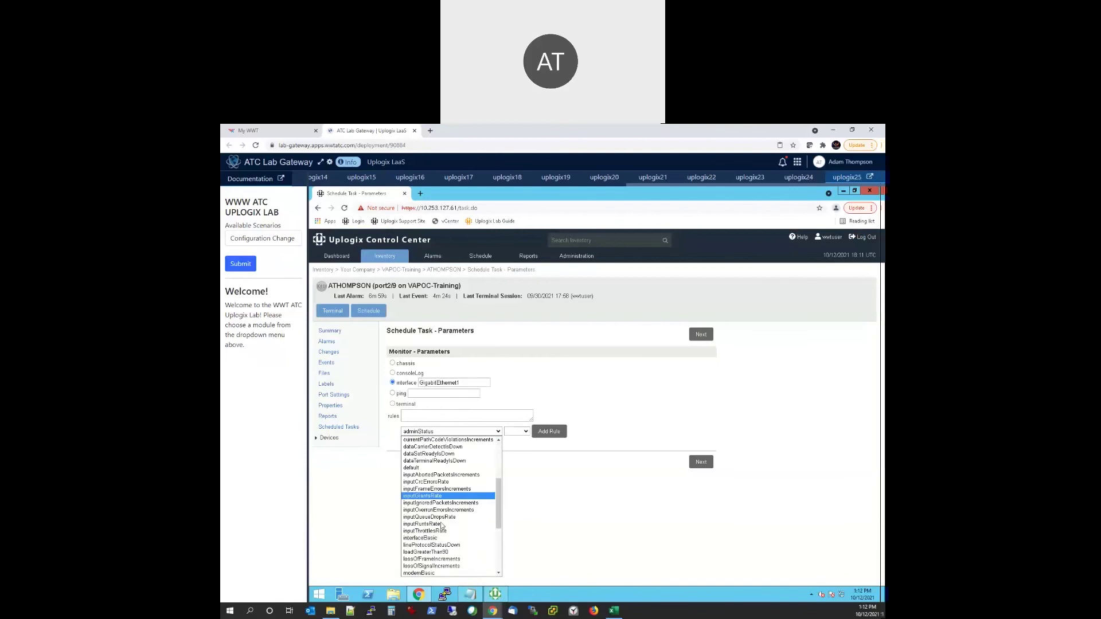
left_click(438, 539)
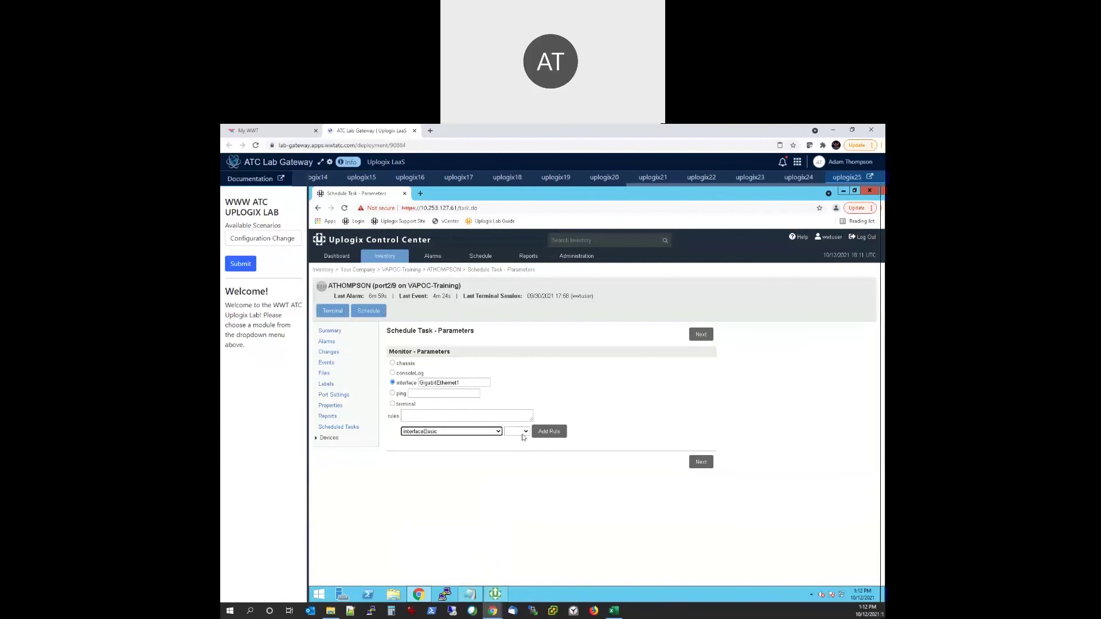
left_click(549, 431)
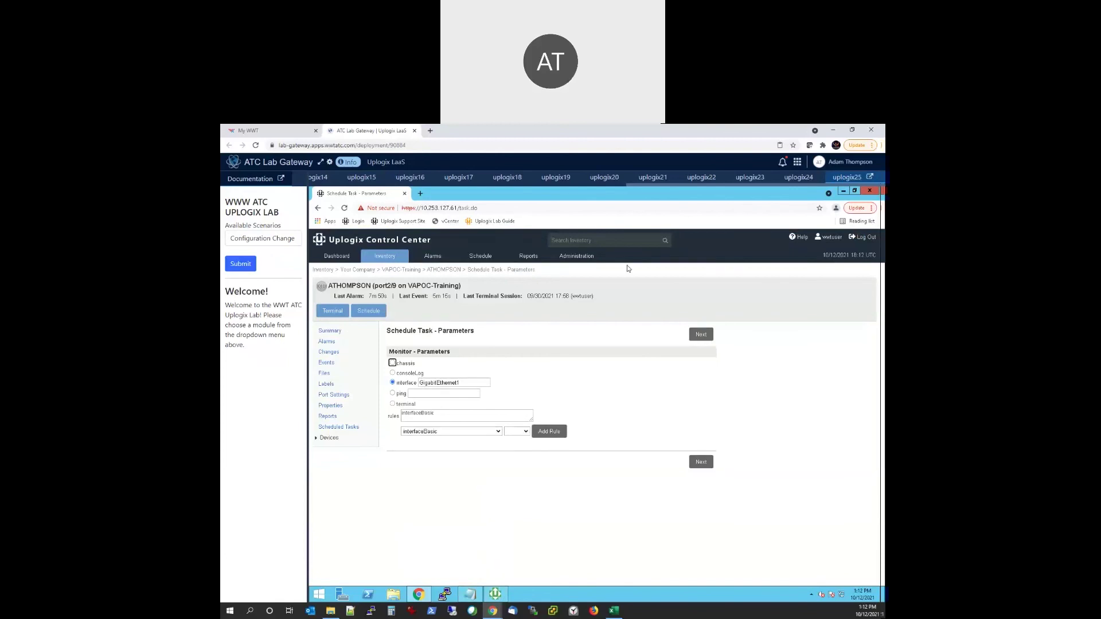
left_click(700, 335)
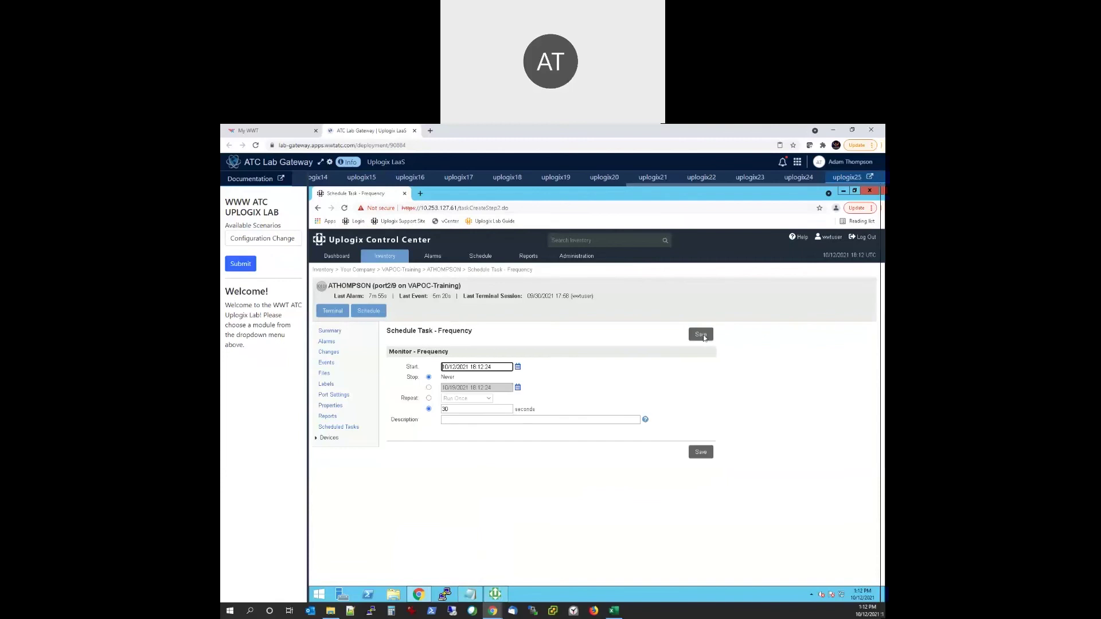
left_click(702, 335)
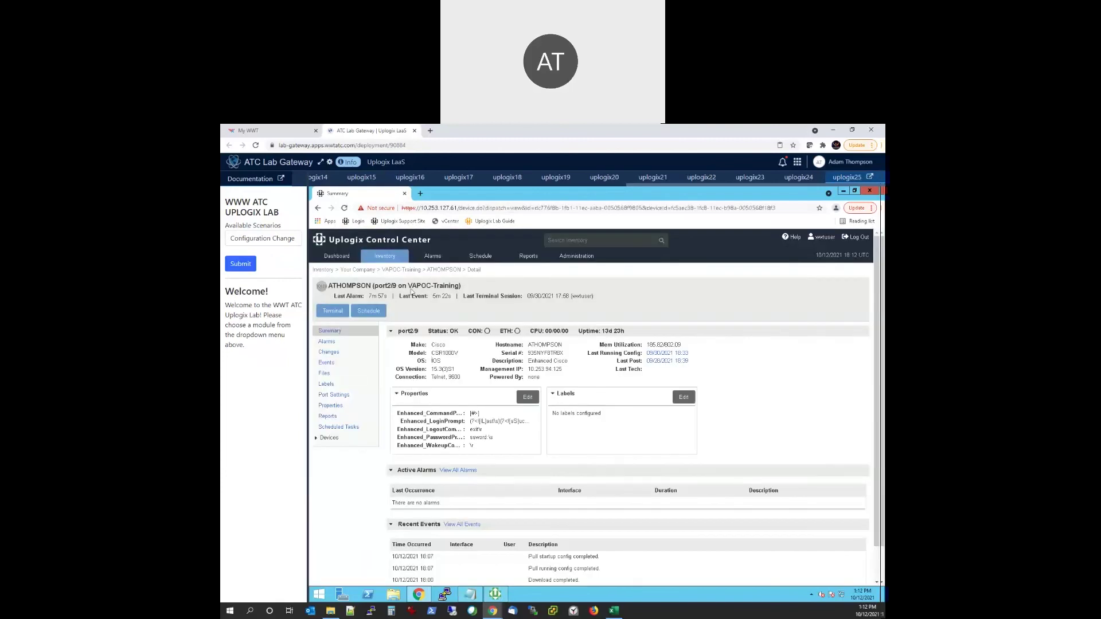
Step: Review the details of both scheduled monitor tasks, checking the status of the GigabitEthernet1 interface monitor
left_click(481, 257)
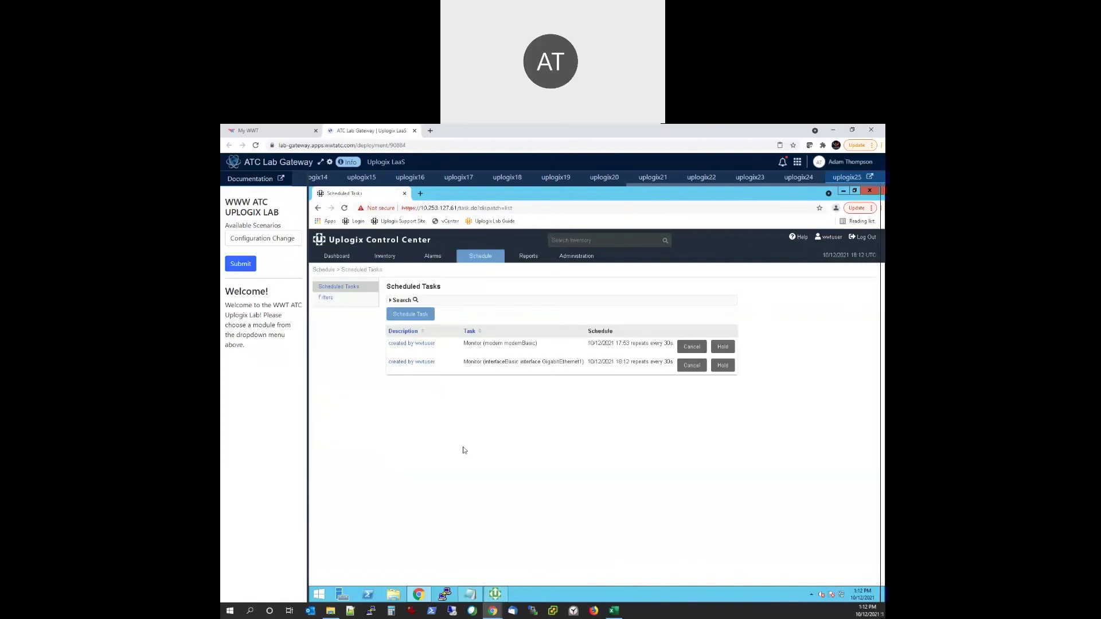
left_click(425, 344)
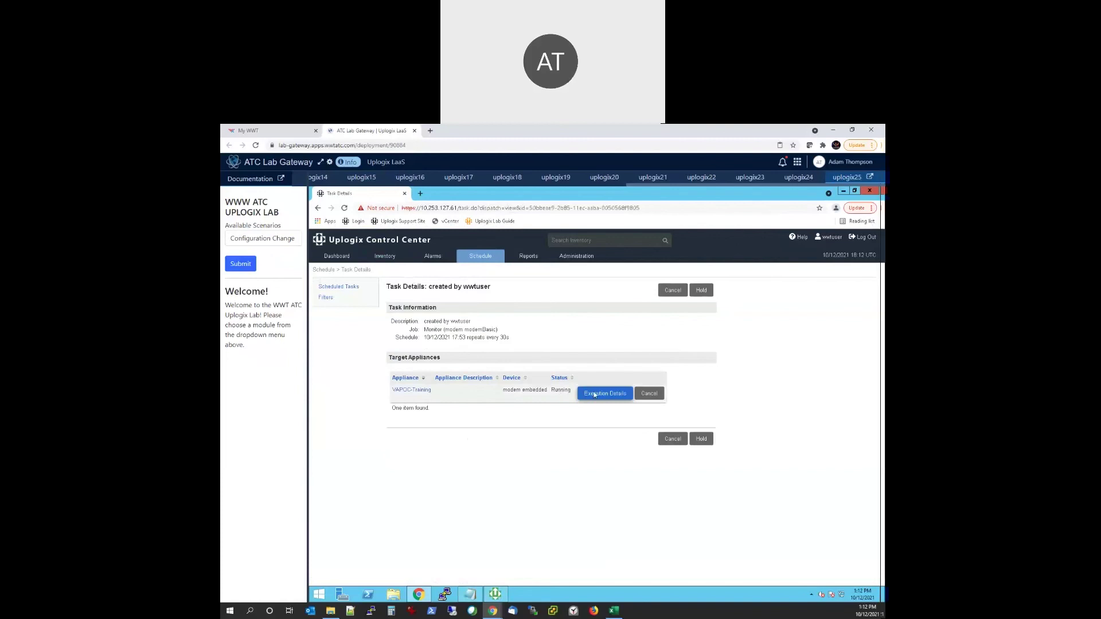
left_click(319, 209)
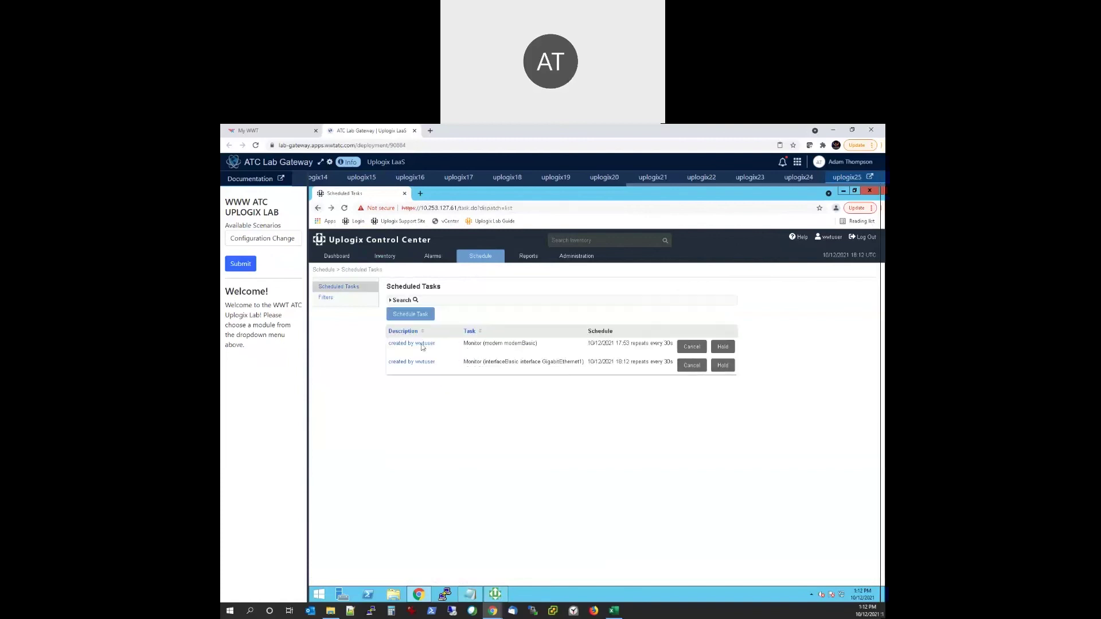
left_click(421, 363)
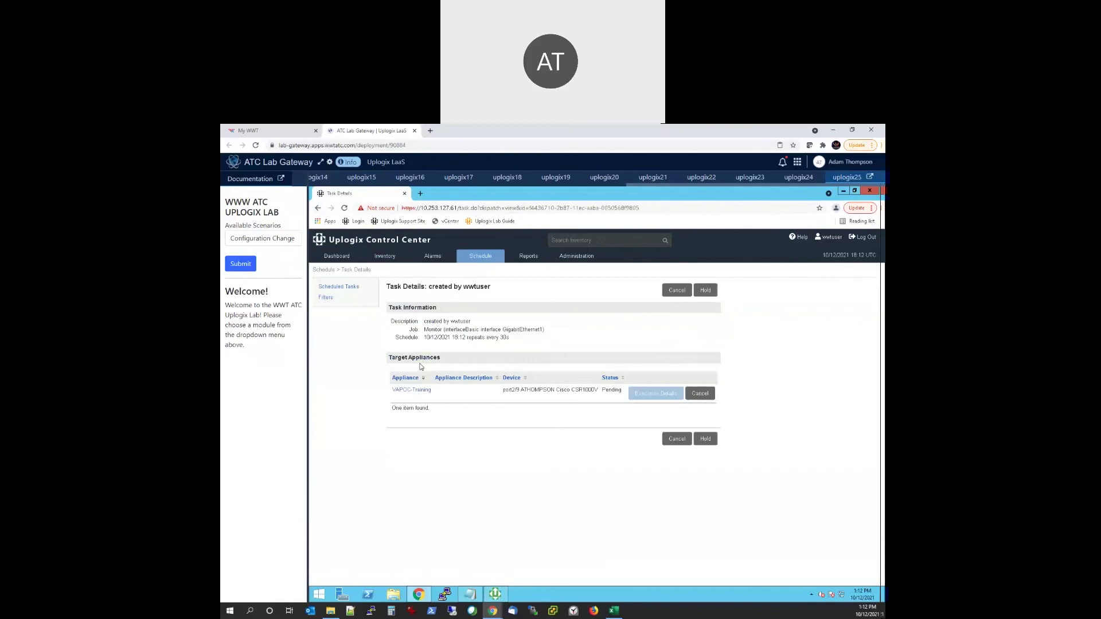
double_click(608, 394)
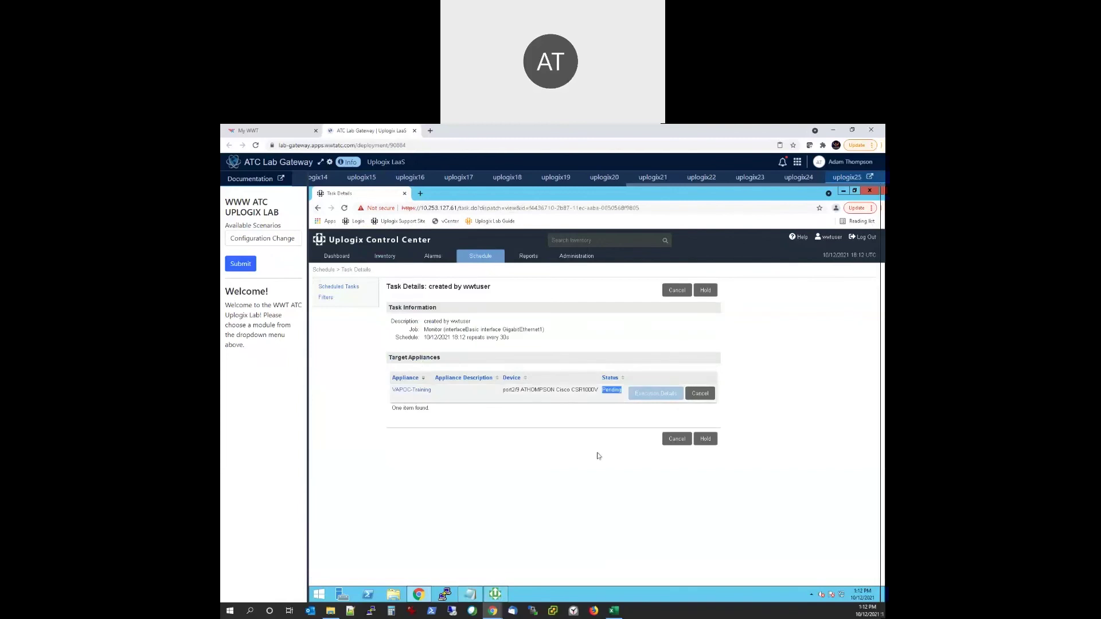
left_click(600, 406)
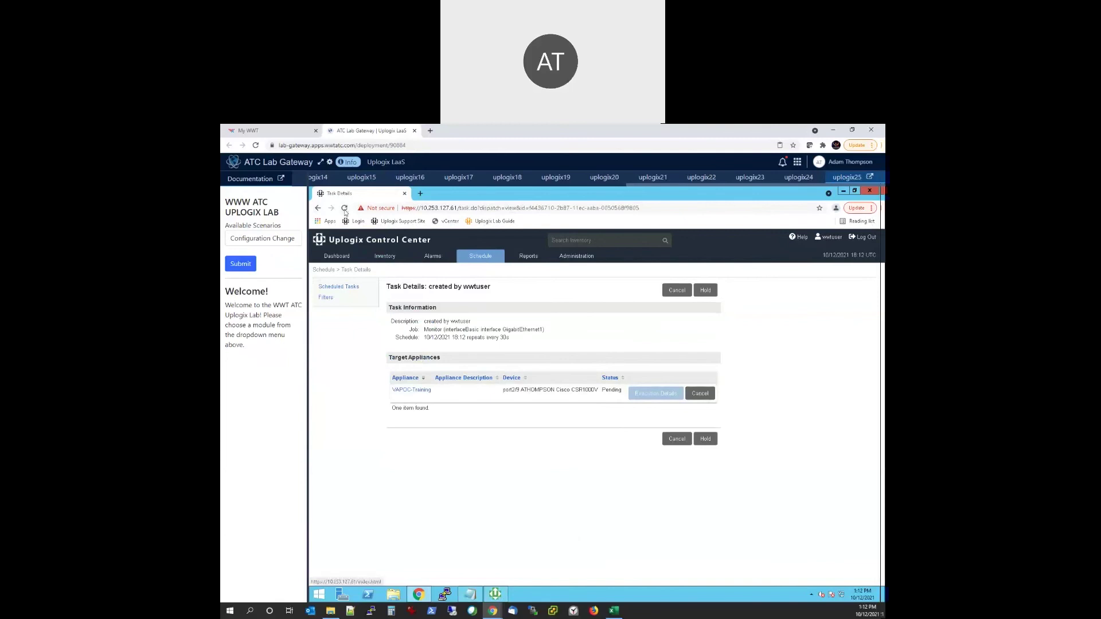
Step: In the SSH session, quit the configuration listing and check port 2/9 with "show mon" and "show alarms"
left_click(495, 594)
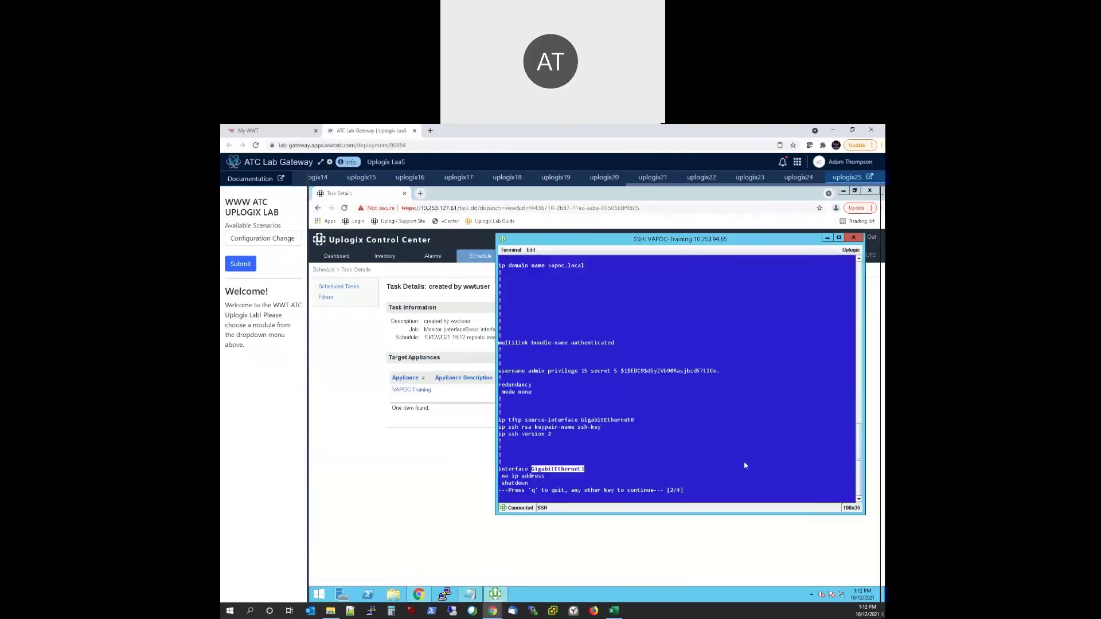
key("q")
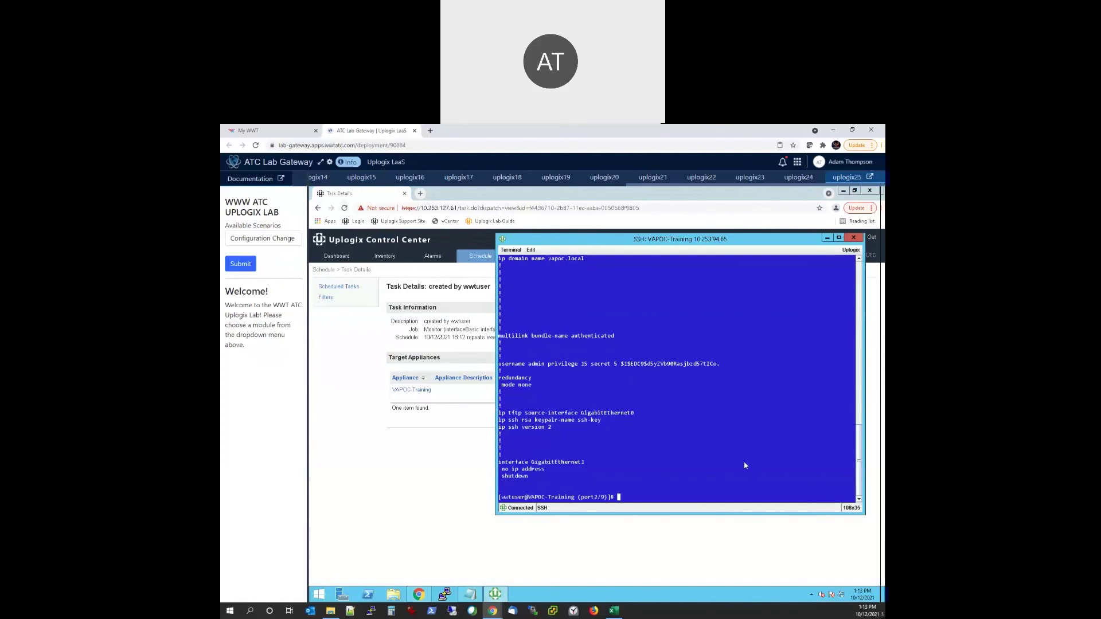
key("Return")
key("Return")
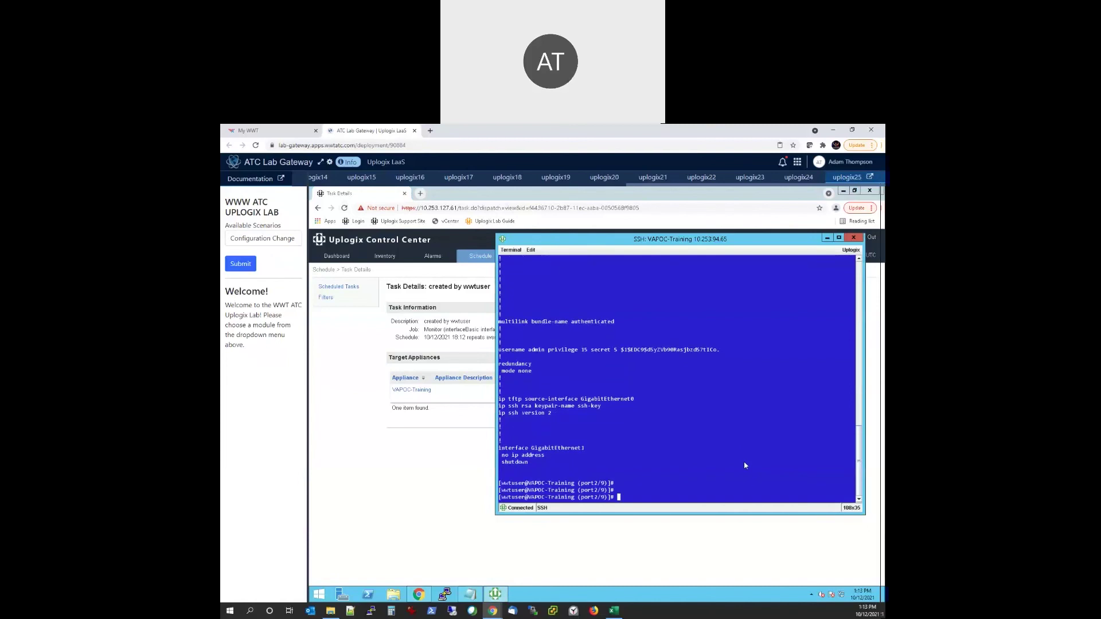
type("show mo")
type("n")
key("Return")
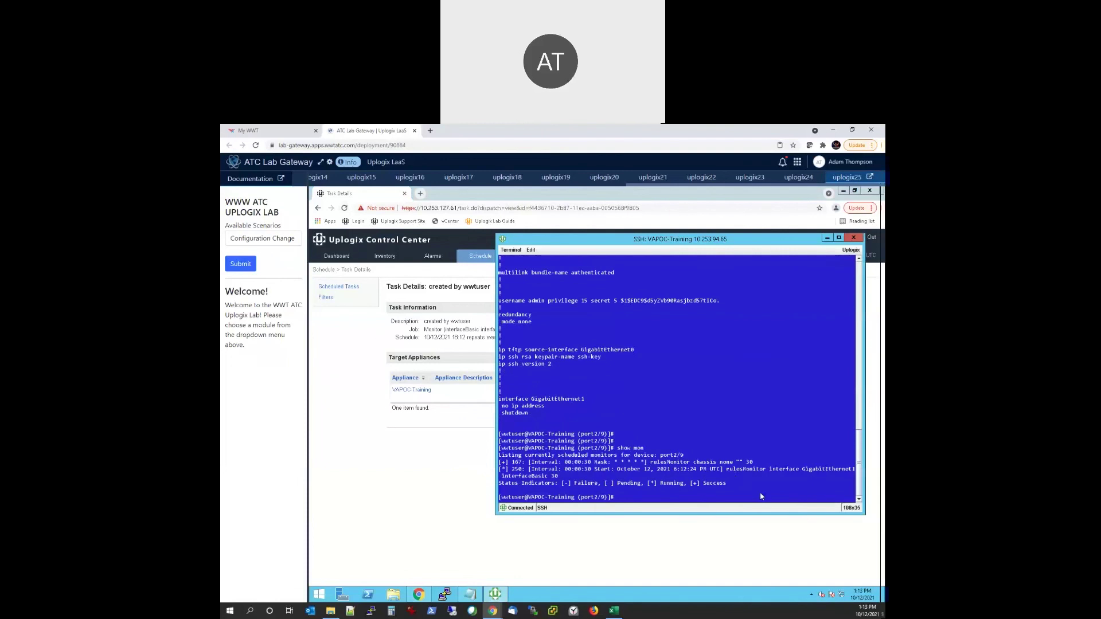
type("show alarms")
key("Return")
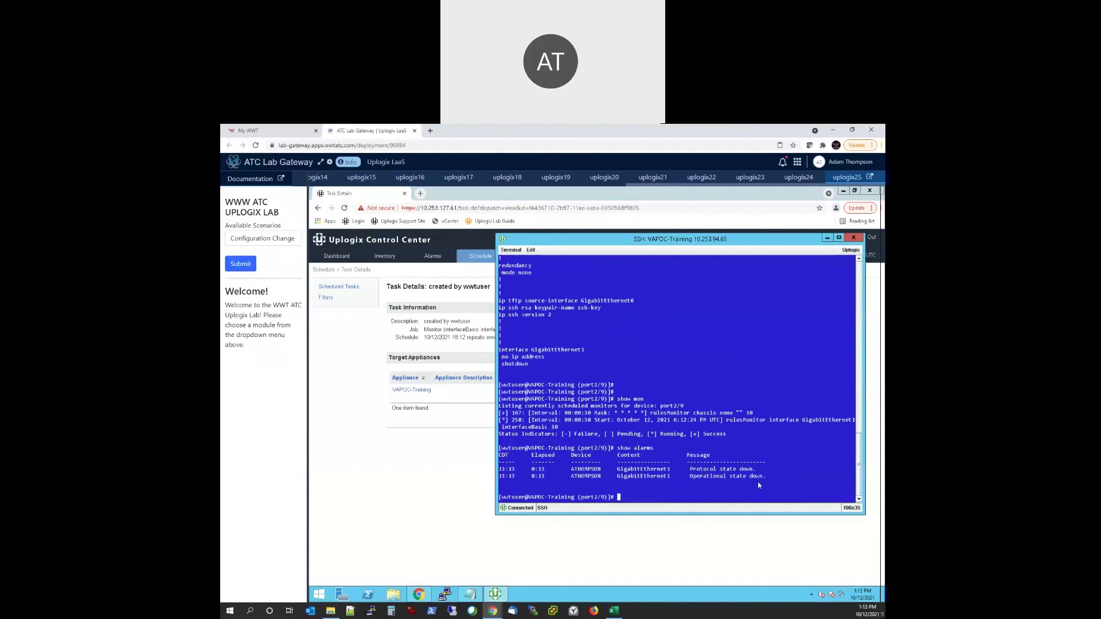
Step: Return to Control Center, open the port 2/9 device summary through the VAPOC-Training appliance, and examine its active alarms
left_click(460, 479)
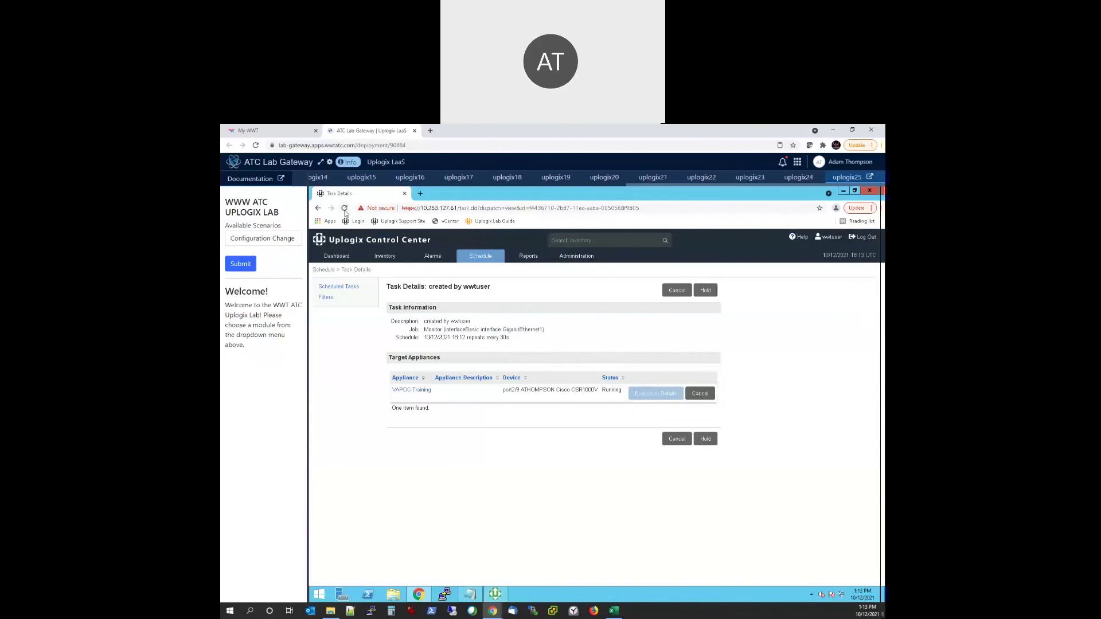
left_click(385, 256)
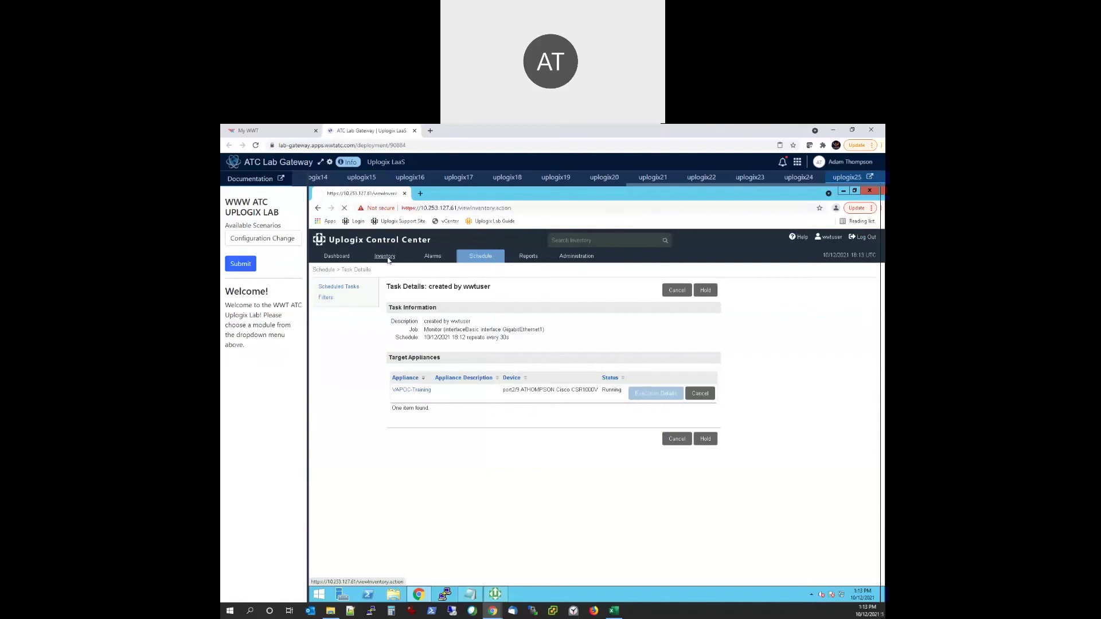
left_click(357, 336)
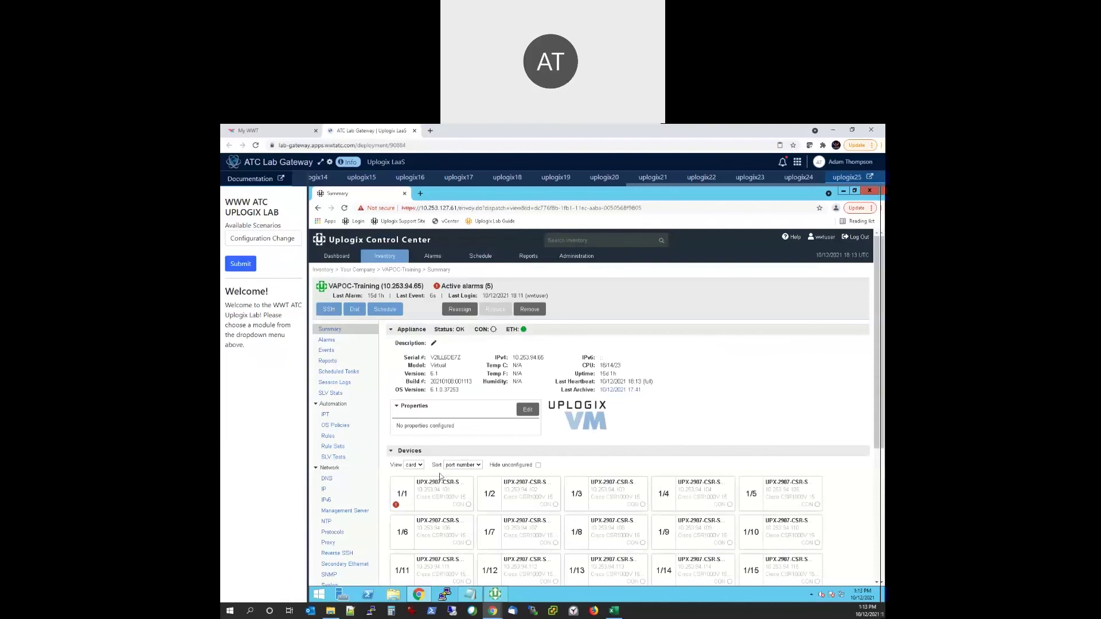
scroll(440, 477, "down", 4)
left_click(706, 489)
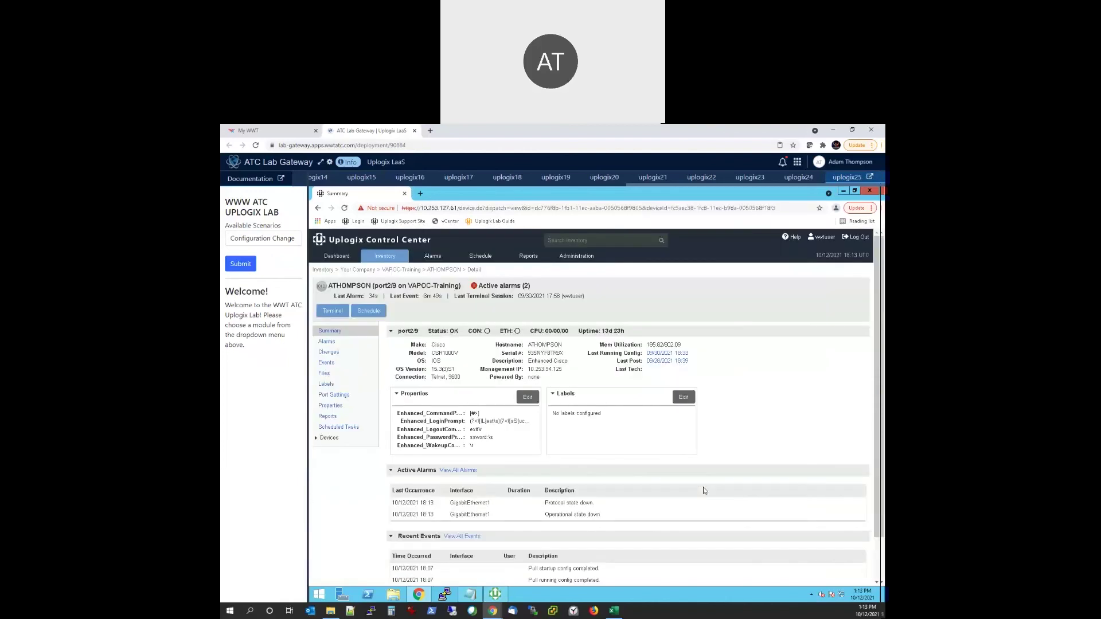
left_click_drag(609, 519, 352, 497)
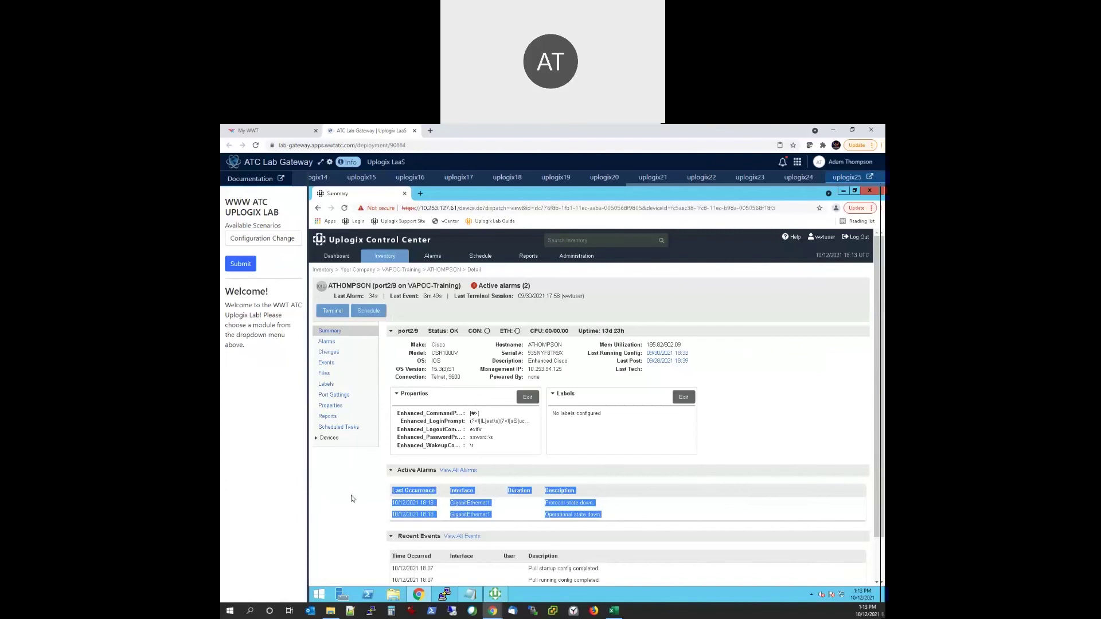
left_click(351, 496)
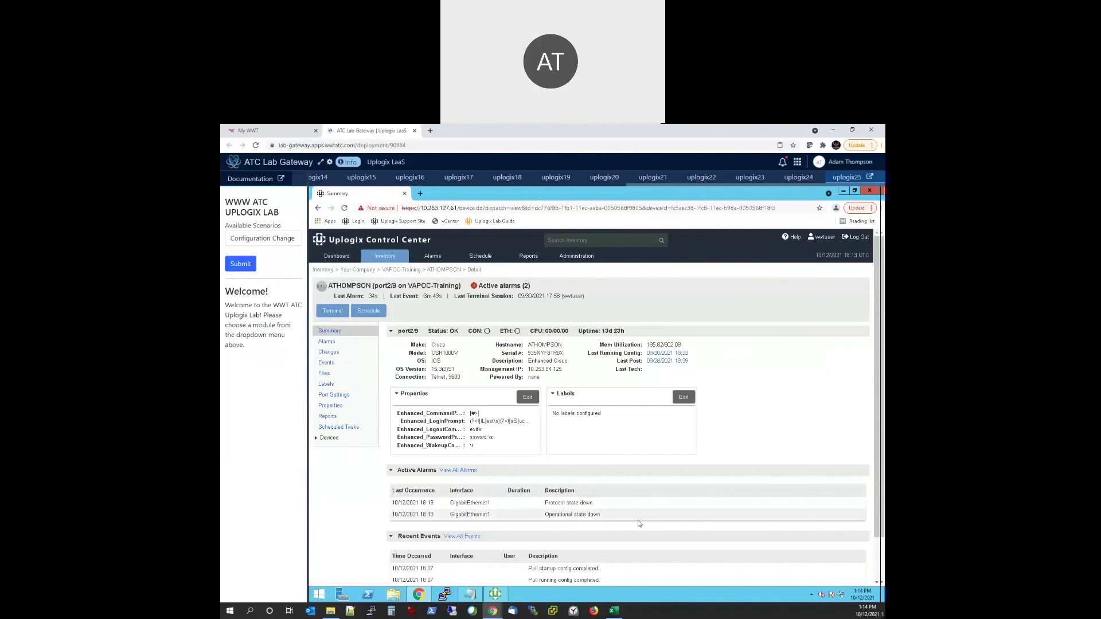
Step: Go back to the VAPOC-Training appliance summary and check its device list for alarm indicators
left_click(447, 271)
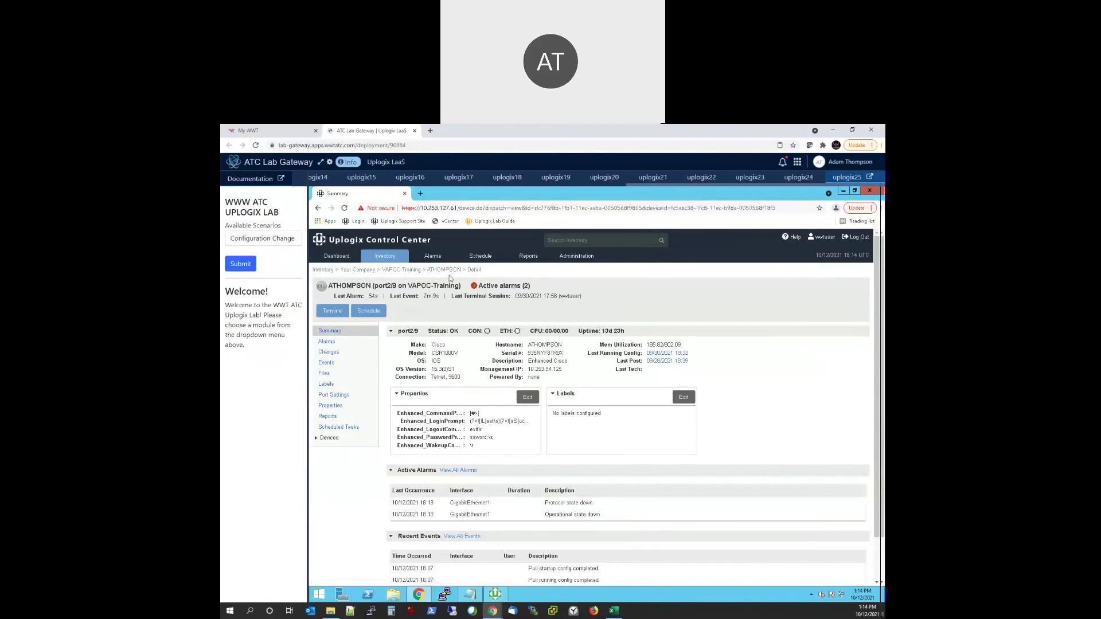
left_click(401, 270)
scroll(509, 480, "down", 4)
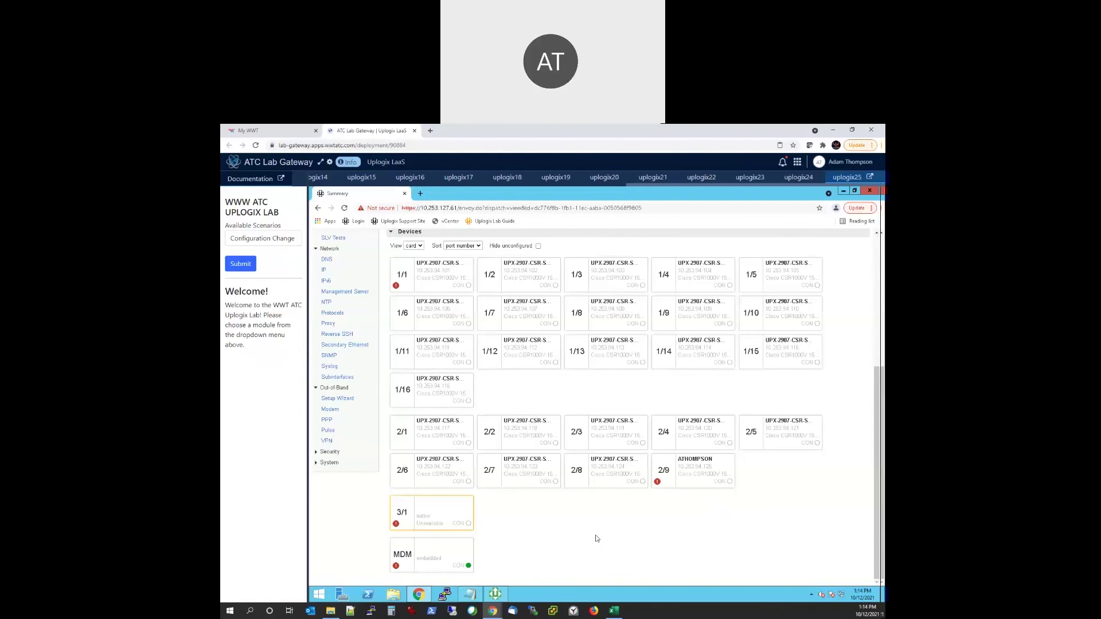
scroll(596, 538, "up", 4)
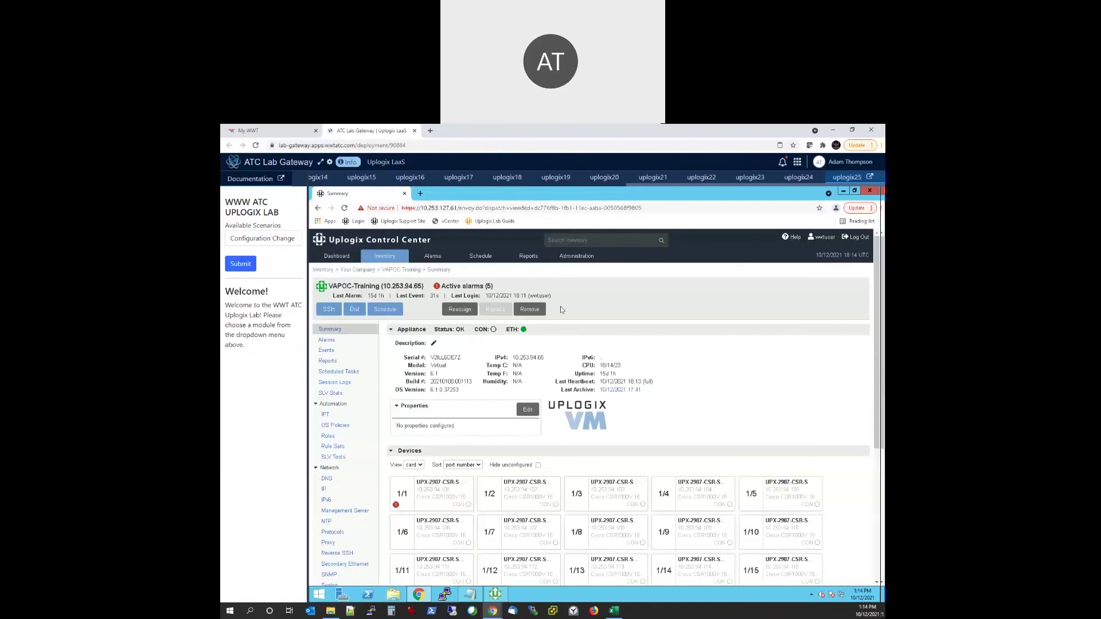